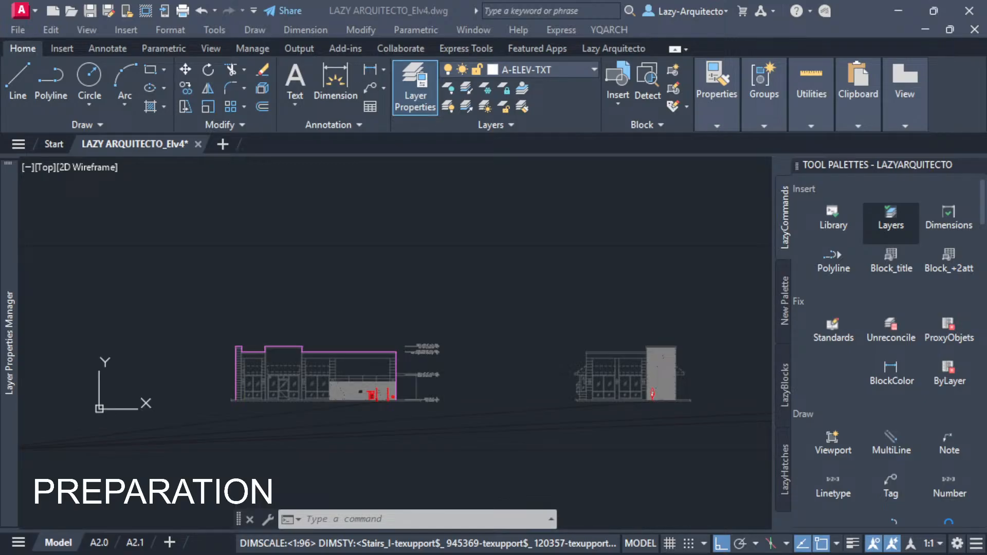
{"action": "left_click", "coordinate": [427, 210]}
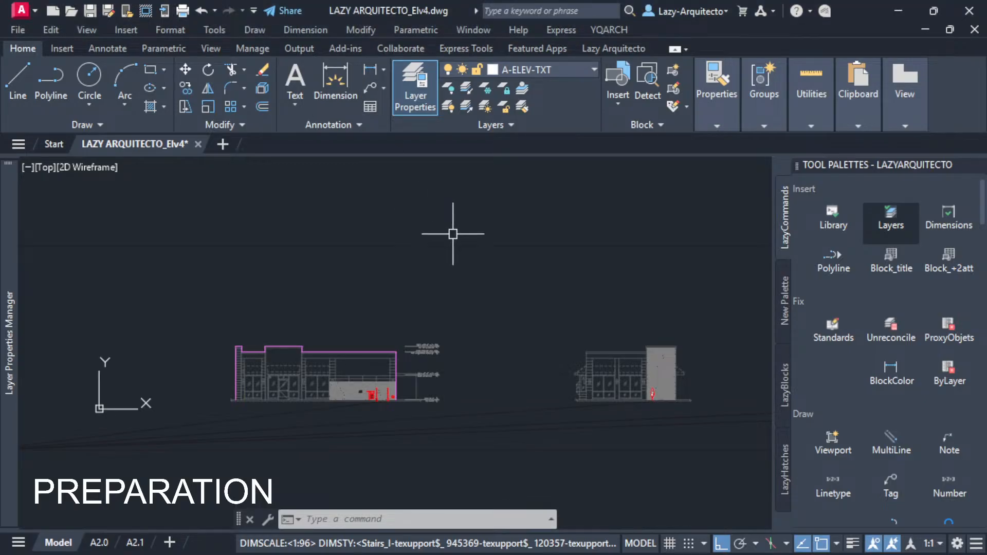
{"action": "middle_click_drag", "start_coordinate": [541, 322], "coordinate": [464, 317]}
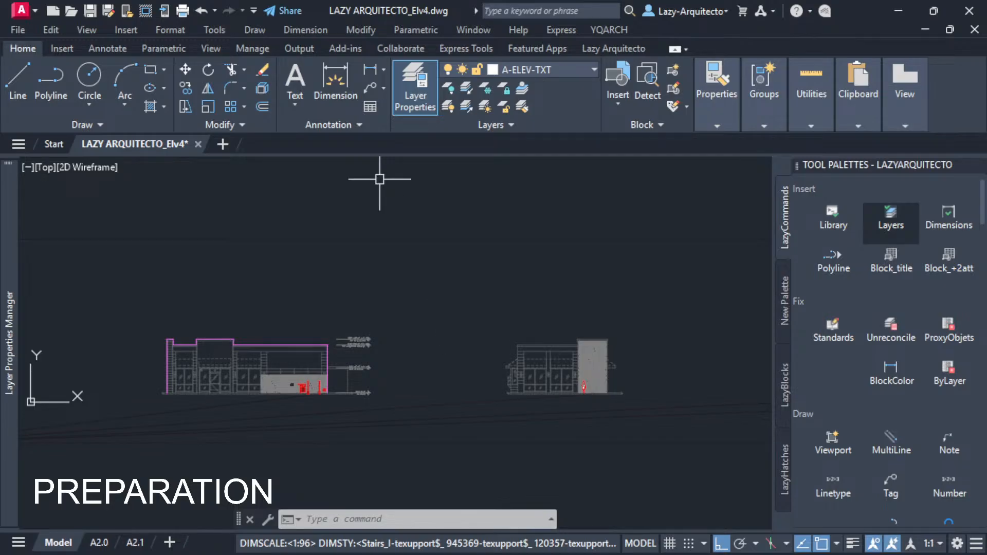
{"action": "key", "text": "alt+Tab"}
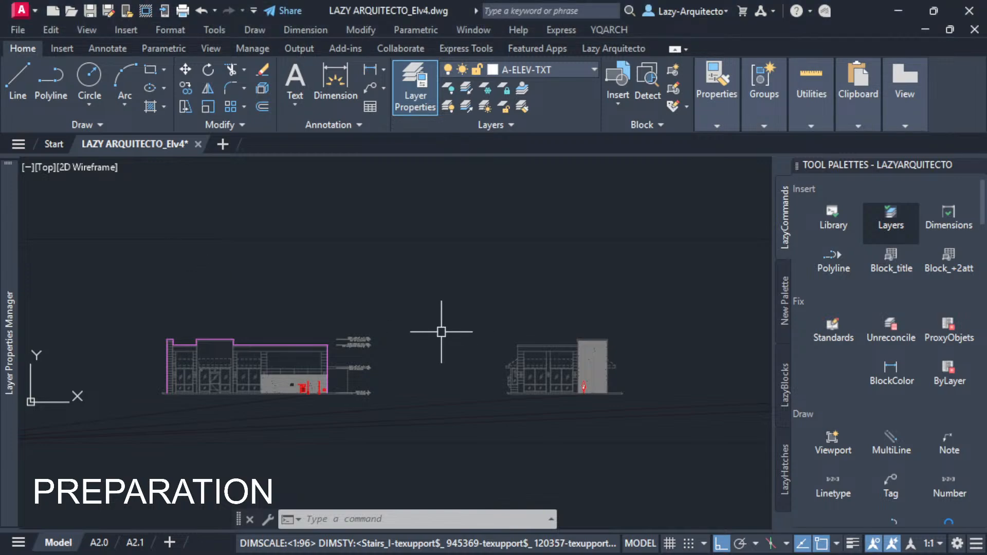
{"action": "scroll", "coordinate": [360, 411], "scroll_direction": "up", "scroll_amount": 2}
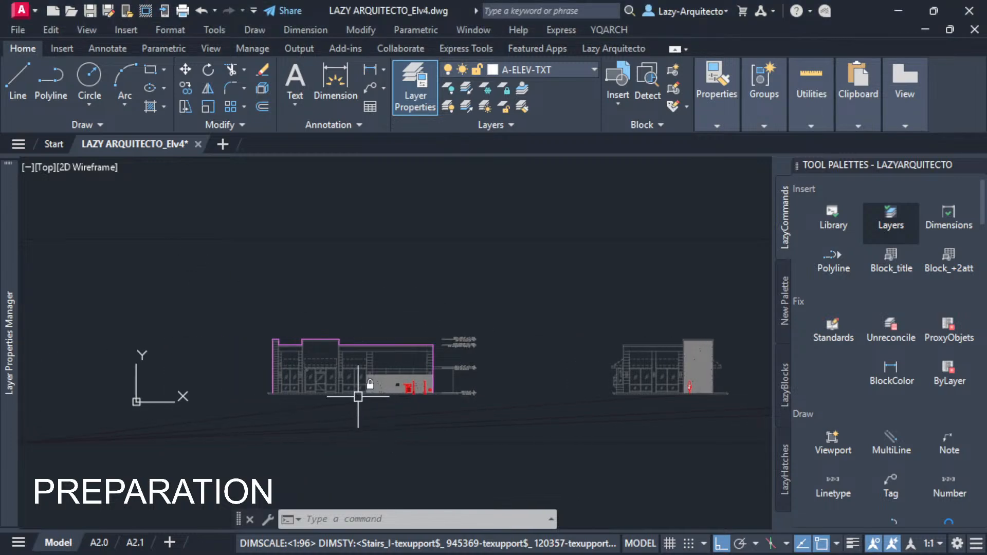
{"action": "scroll", "coordinate": [355, 398], "scroll_direction": "up", "scroll_amount": 2}
{"action": "middle_click_drag", "start_coordinate": [650, 331], "coordinate": [661, 348]}
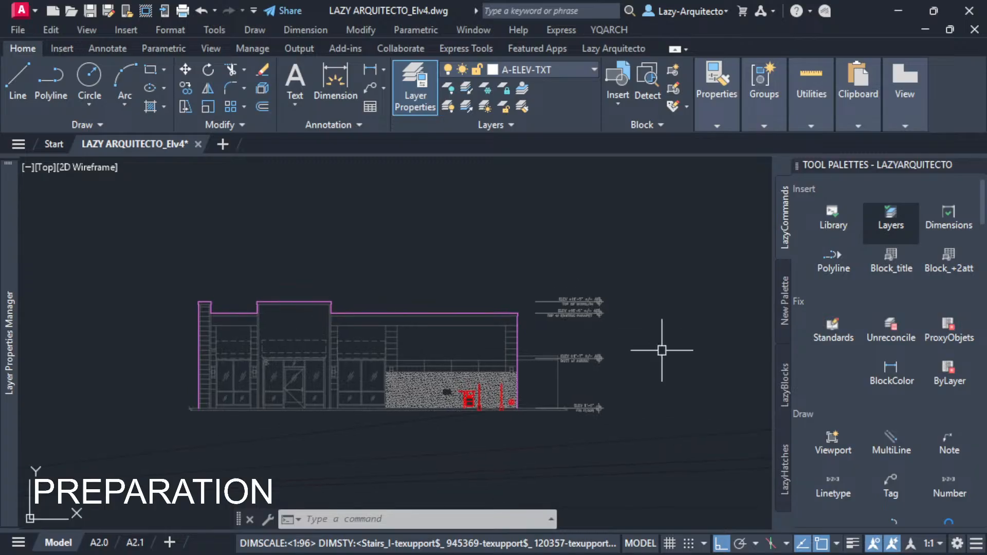
Make layer 0 the current layer of the drawing.
{"action": "left_click", "coordinate": [563, 69]}
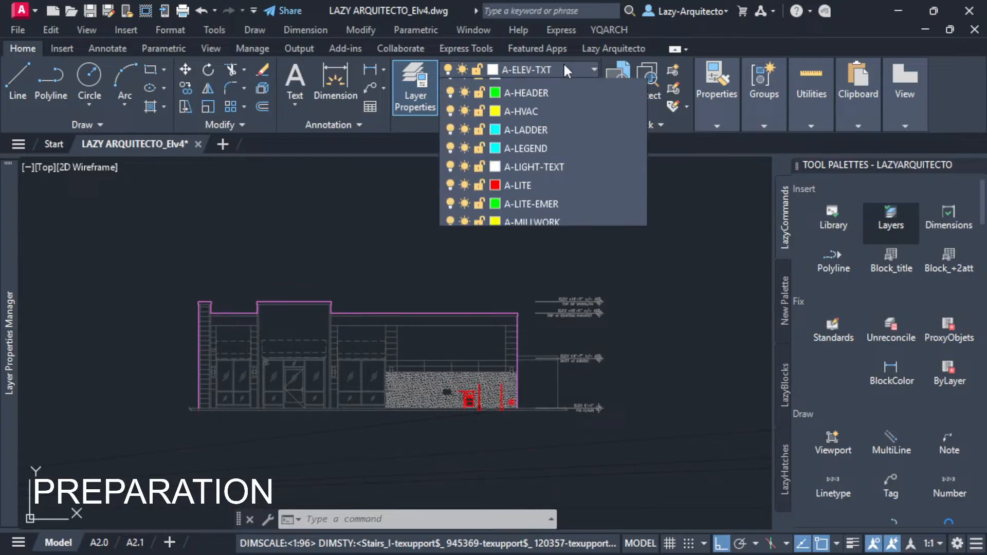
{"action": "scroll", "coordinate": [563, 66], "scroll_direction": "up", "scroll_amount": 12}
{"action": "left_click", "coordinate": [557, 87]}
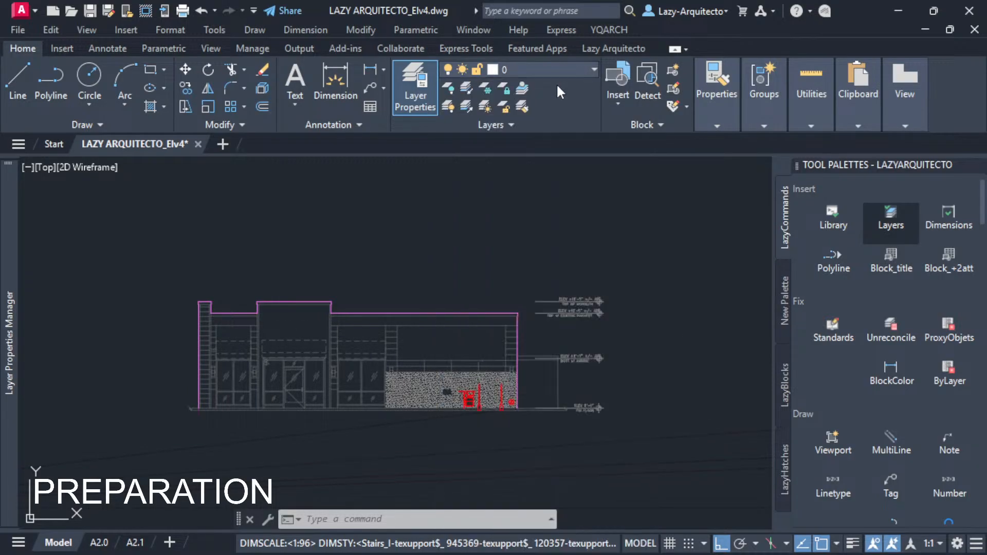
{"action": "middle_click_drag", "start_coordinate": [527, 347], "coordinate": [567, 344]}
{"action": "key", "text": "Escape"}
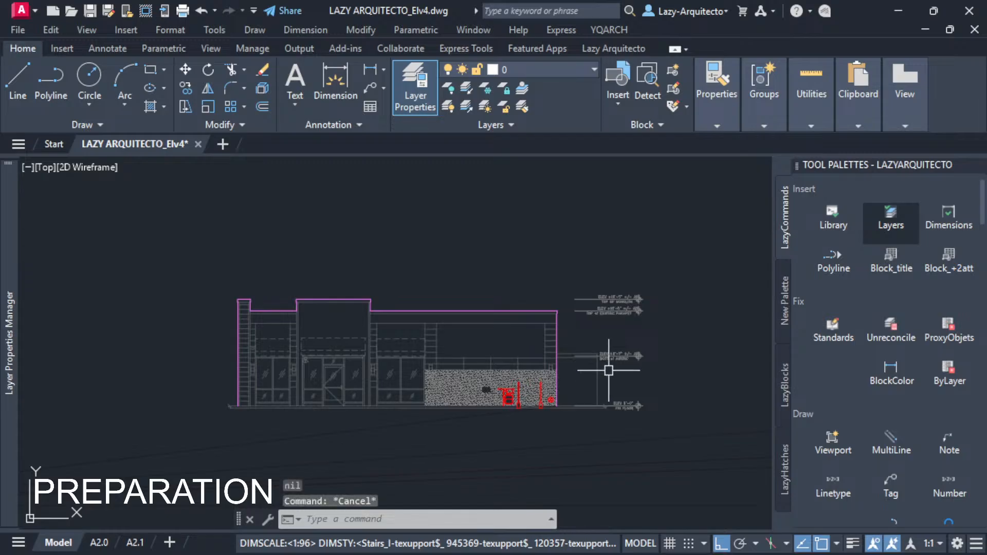
Collapse the LazyArquitecto tool palettes to free up the drawing area.
{"action": "mouse_move", "coordinate": [604, 407]}
{"action": "middle_mouse_down"}
{"action": "mouse_move", "coordinate": [549, 422]}
{"action": "mouse_move", "coordinate": [499, 410]}
{"action": "middle_mouse_up"}
{"action": "scroll", "coordinate": [402, 441], "scroll_direction": "down", "scroll_amount": 3}
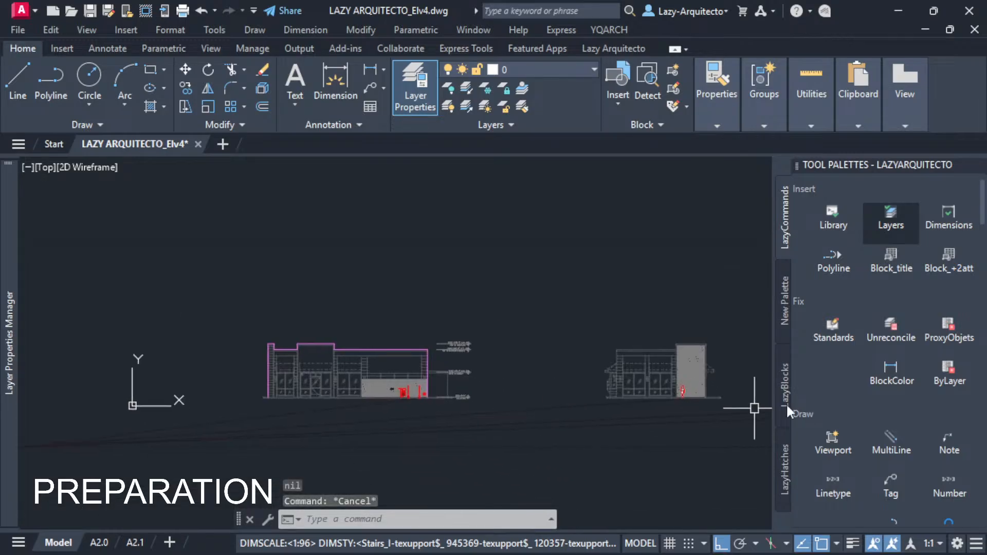
{"action": "left_click", "coordinate": [789, 286]}
{"action": "left_click", "coordinate": [786, 231]}
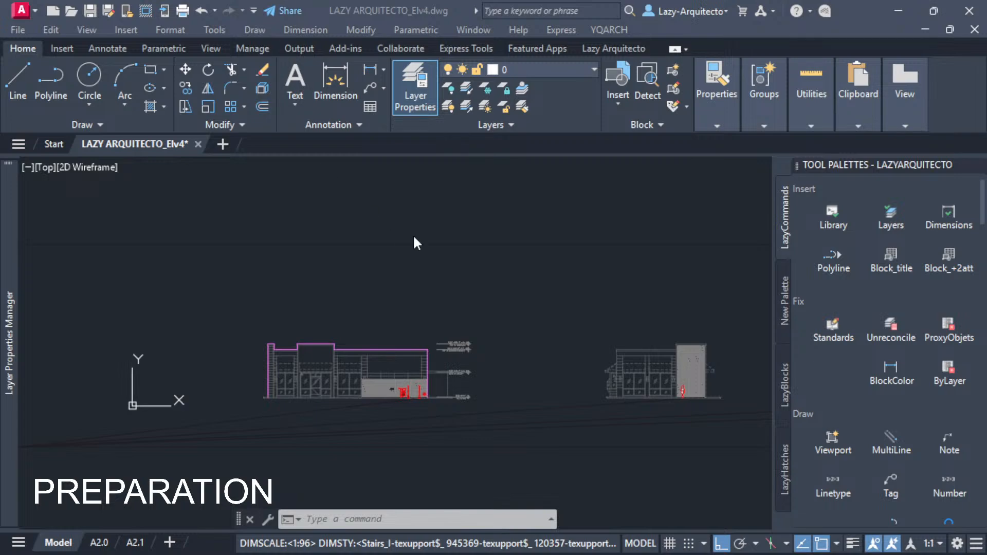
{"action": "left_click", "coordinate": [386, 239]}
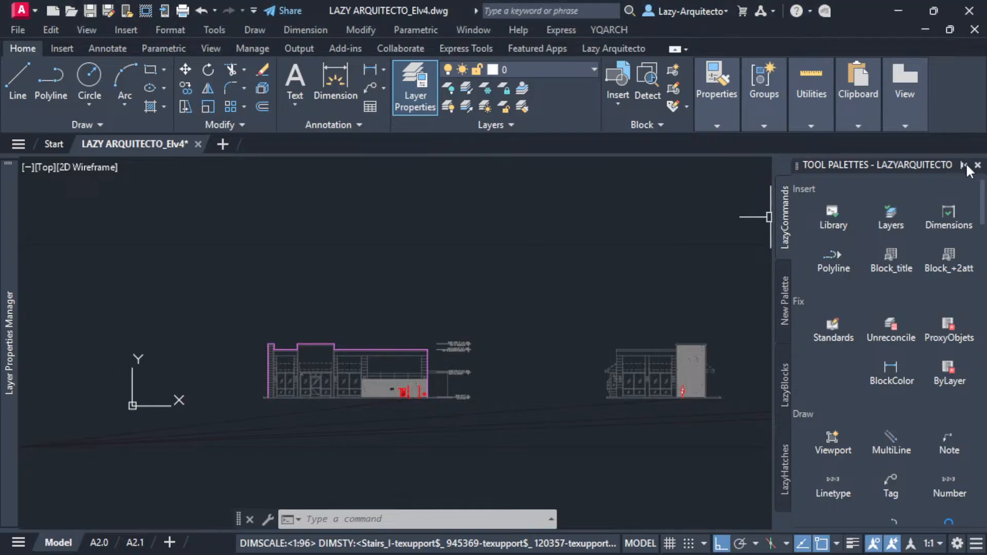
{"action": "left_click", "coordinate": [963, 165]}
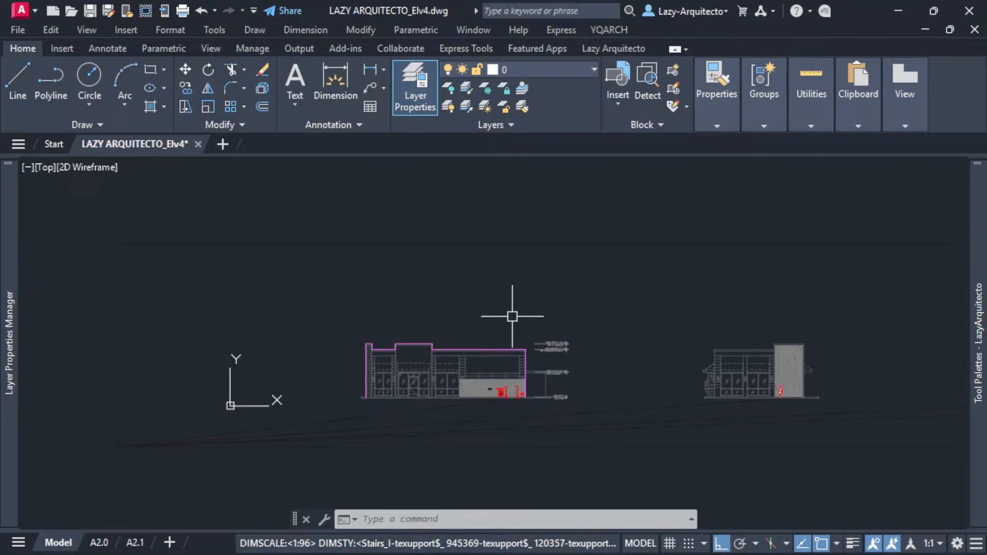
Look over the row of building elevations in model space, including the magenta-outlined elevation and its level markers.
{"action": "middle_click_drag", "start_coordinate": [512, 316], "coordinate": [414, 353]}
{"action": "middle_click_drag", "start_coordinate": [555, 353], "coordinate": [417, 338]}
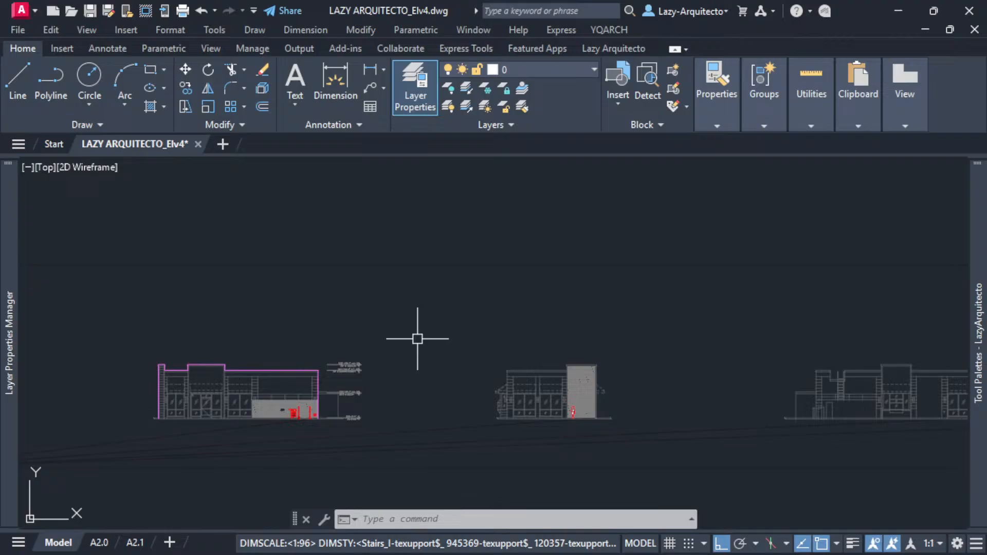
{"action": "middle_click_drag", "start_coordinate": [430, 338], "coordinate": [430, 323]}
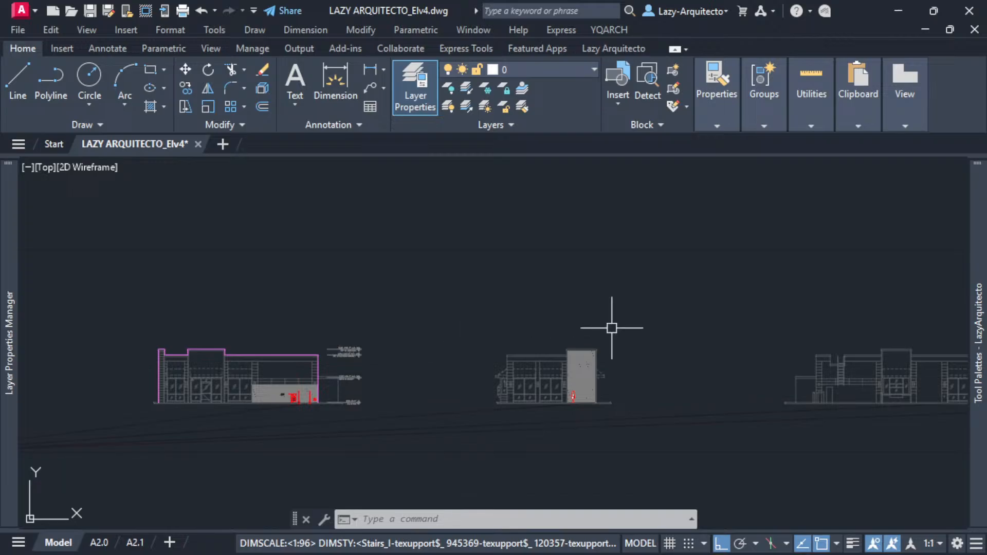
{"action": "middle_click_drag", "start_coordinate": [624, 331], "coordinate": [446, 344]}
{"action": "mouse_move", "coordinate": [603, 354]}
{"action": "middle_mouse_down"}
{"action": "mouse_move", "coordinate": [395, 342]}
{"action": "mouse_move", "coordinate": [432, 366]}
{"action": "mouse_move", "coordinate": [611, 360]}
{"action": "middle_mouse_up"}
{"action": "middle_click_drag", "start_coordinate": [397, 358], "coordinate": [527, 359]}
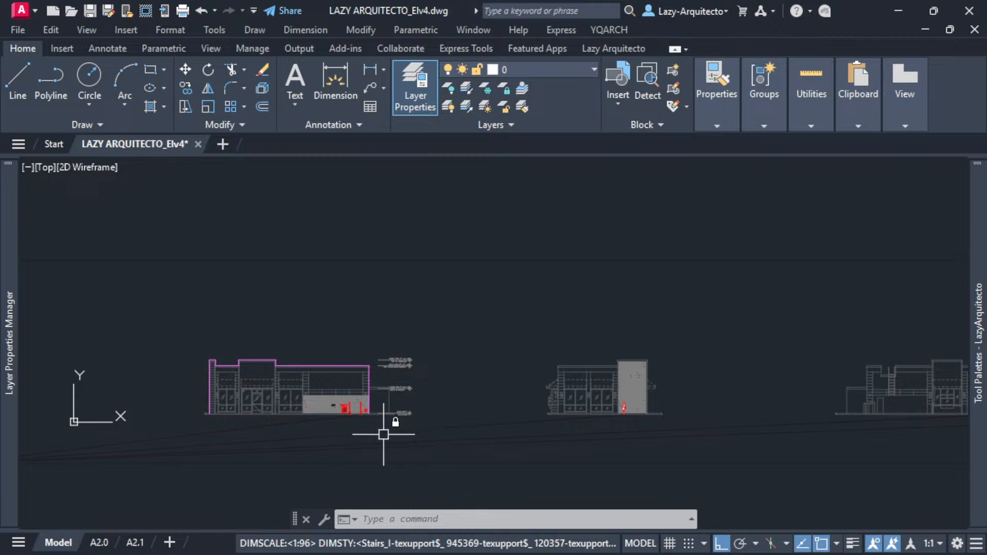
{"action": "scroll", "coordinate": [309, 430], "scroll_direction": "up", "scroll_amount": 2}
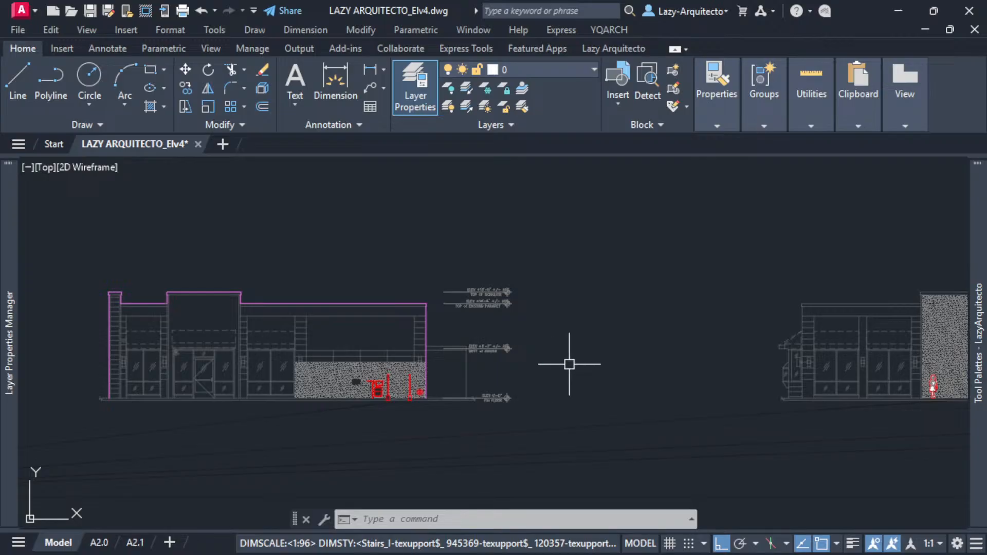
{"action": "middle_click_drag", "start_coordinate": [568, 364], "coordinate": [585, 387]}
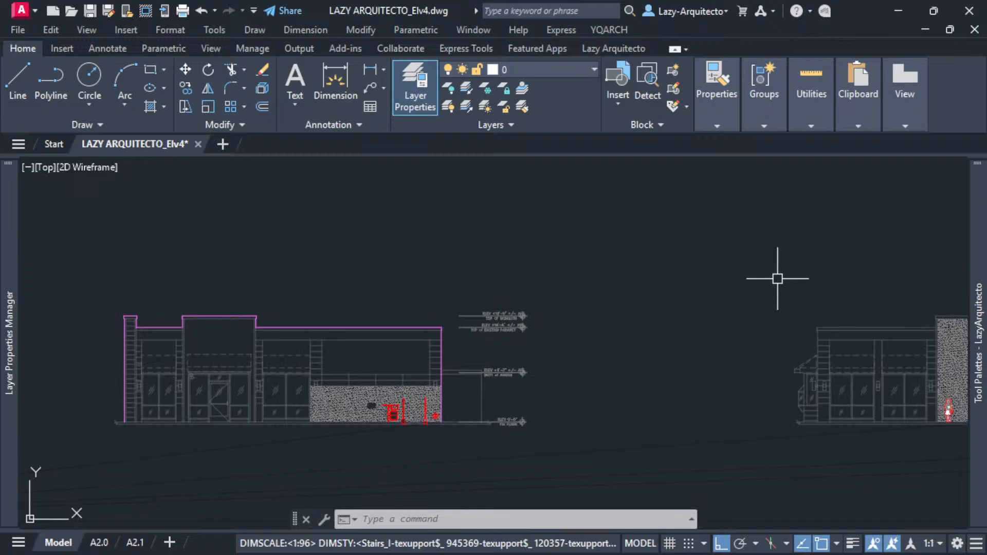
Add the standard layers to the drawing with the Layers command from the LazyArquitecto palette and acknowledge the message.
{"action": "mouse_move", "coordinate": [977, 219]}
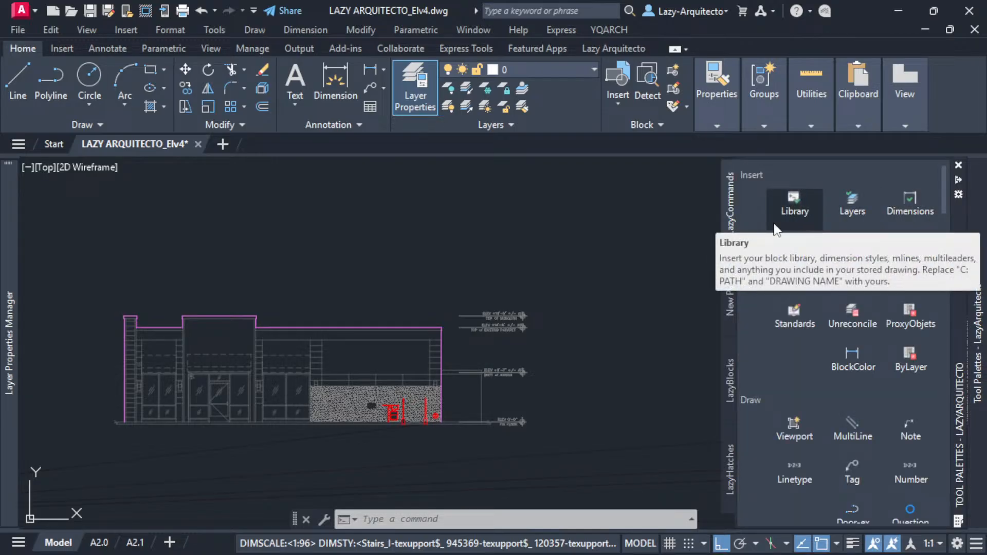
{"action": "left_click", "coordinate": [864, 207]}
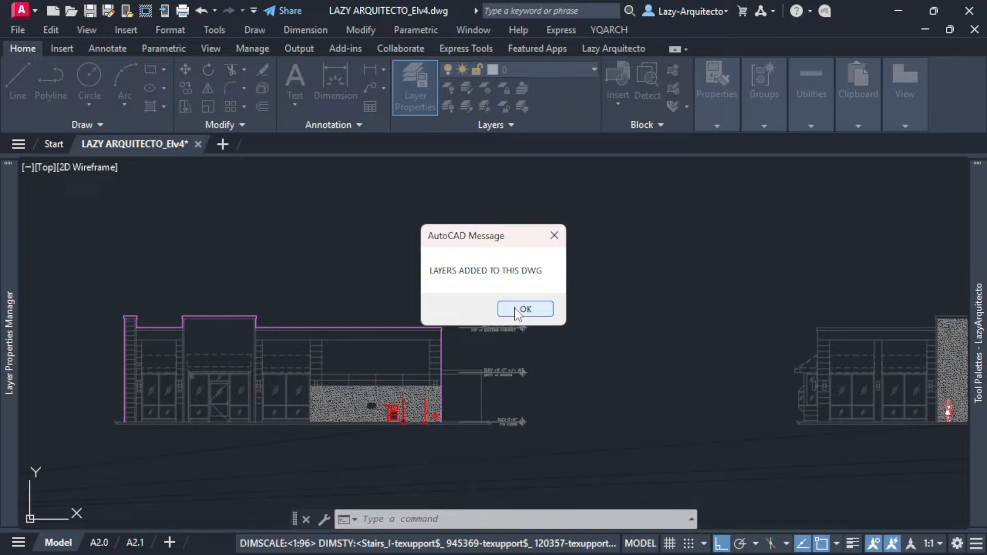
{"action": "left_click", "coordinate": [516, 310]}
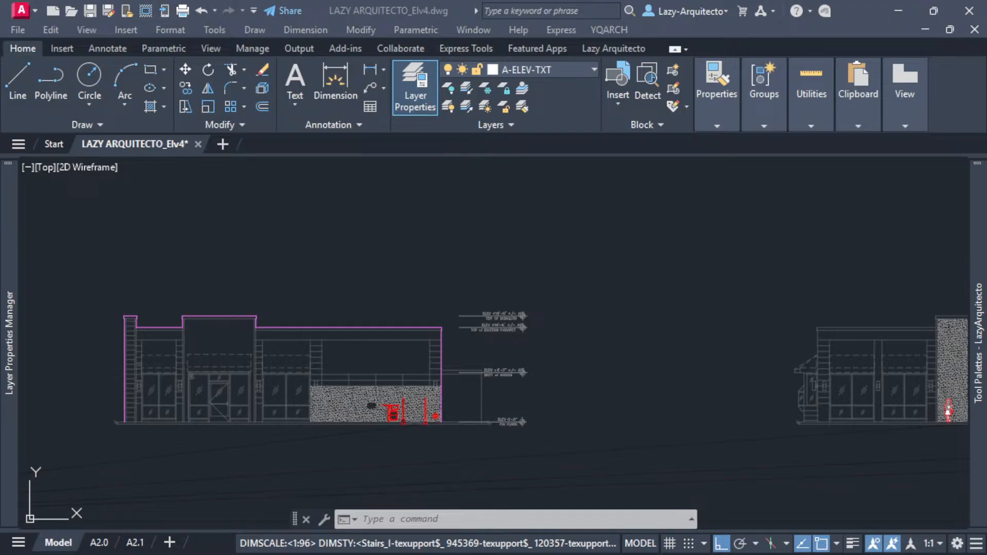
Switch to the maximized browser window and open the Lazy Arquitectos creator page on Patreon.
{"action": "left_click_drag", "start_coordinate": [92, 0], "coordinate": [189, 82]}
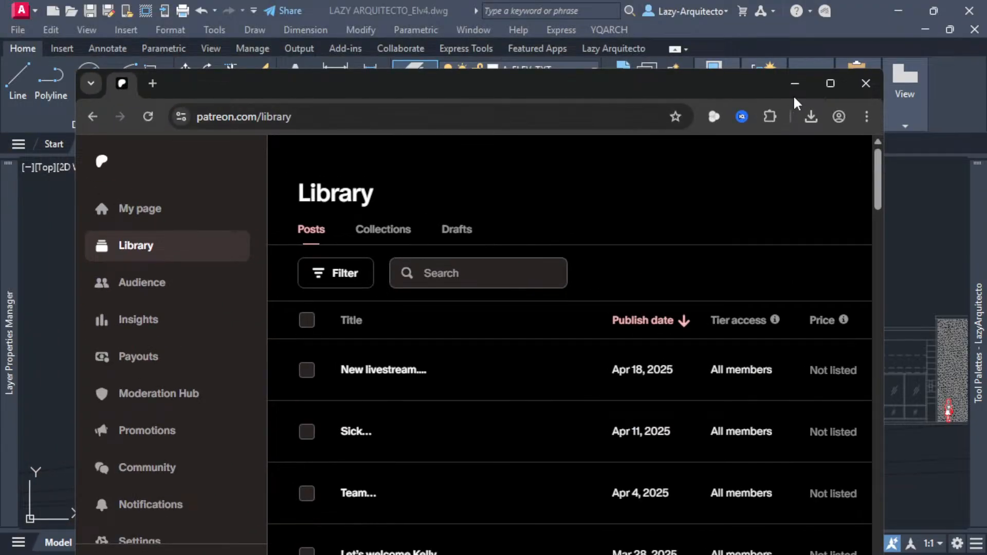
{"action": "left_click", "coordinate": [826, 90]}
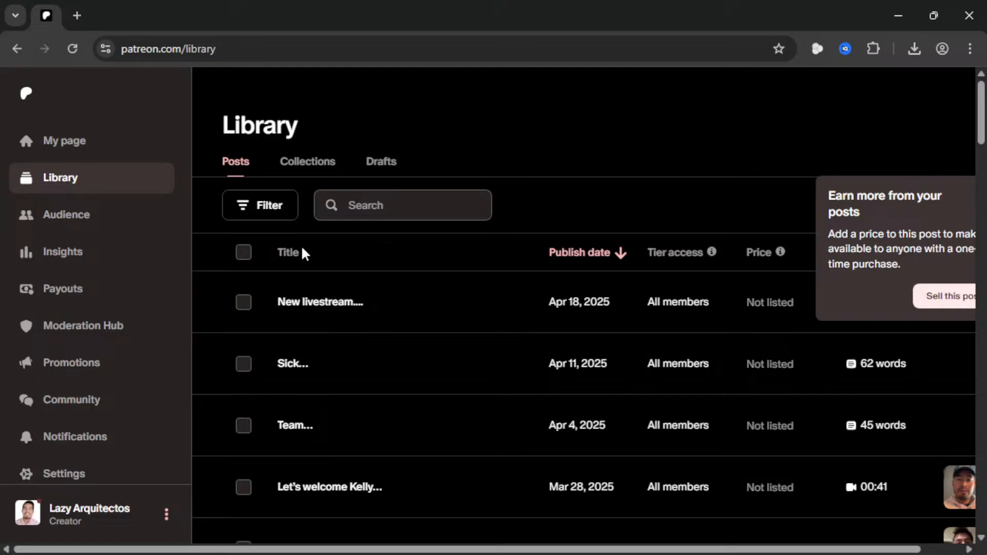
{"action": "left_click", "coordinate": [55, 148]}
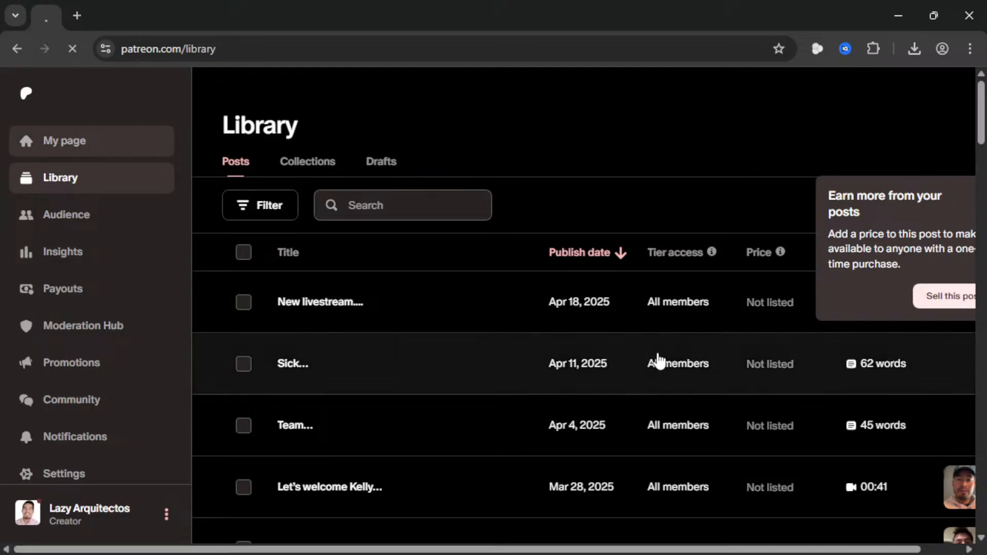
{"action": "scroll", "coordinate": [771, 335], "scroll_direction": "down", "scroll_amount": 2}
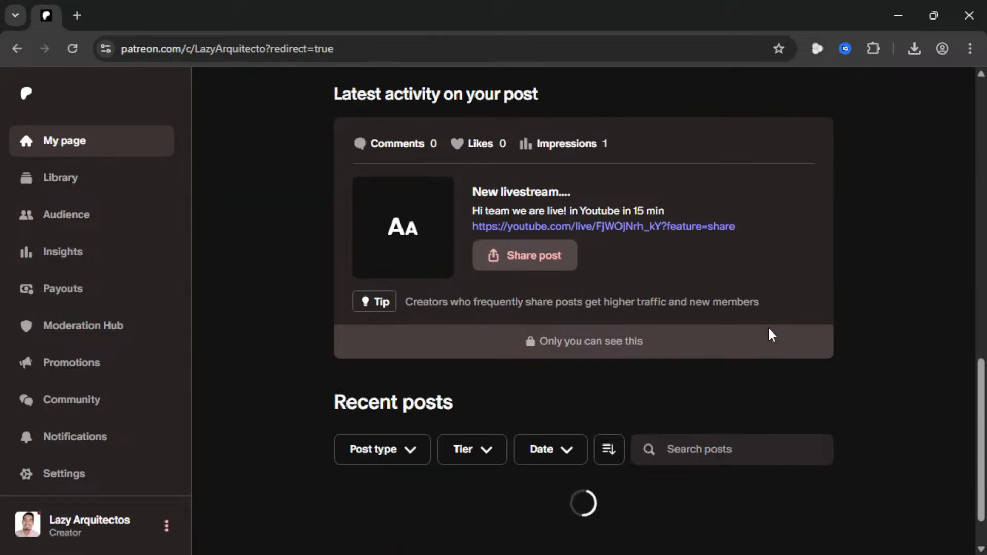
{"action": "scroll", "coordinate": [772, 335], "scroll_direction": "up", "scroll_amount": 5}
{"action": "scroll", "coordinate": [755, 335], "scroll_direction": "up", "scroll_amount": 5}
{"action": "scroll", "coordinate": [405, 386], "scroll_direction": "down", "scroll_amount": 3}
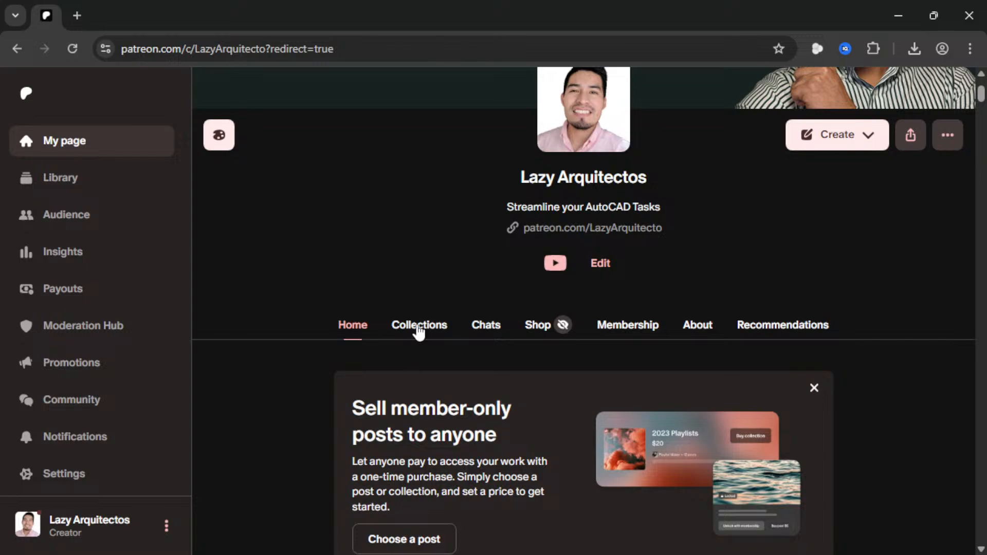
Browse the creator page's collections as far as LazyMACROS, and return to AutoCAD.
{"action": "left_click", "coordinate": [419, 326]}
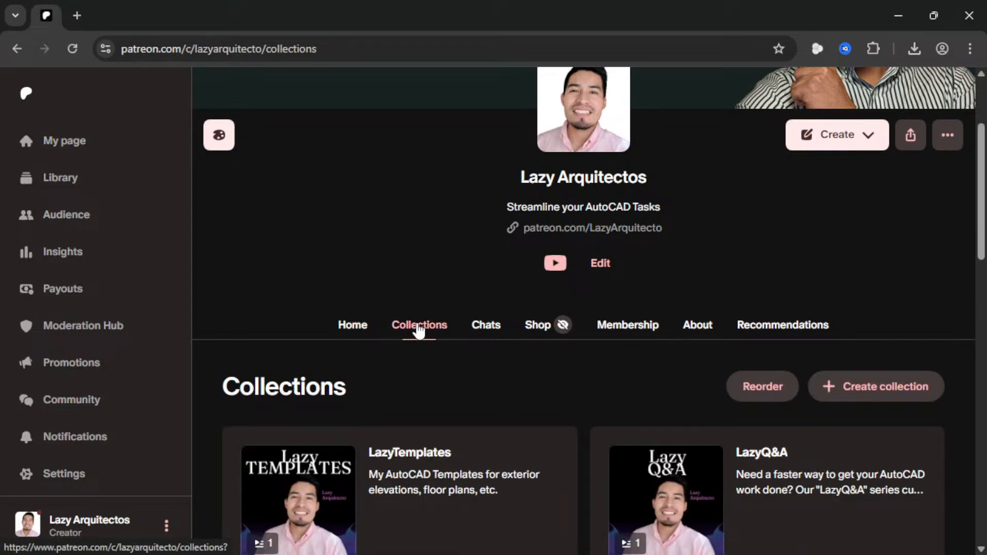
{"action": "scroll", "coordinate": [491, 365], "scroll_direction": "down", "scroll_amount": 6}
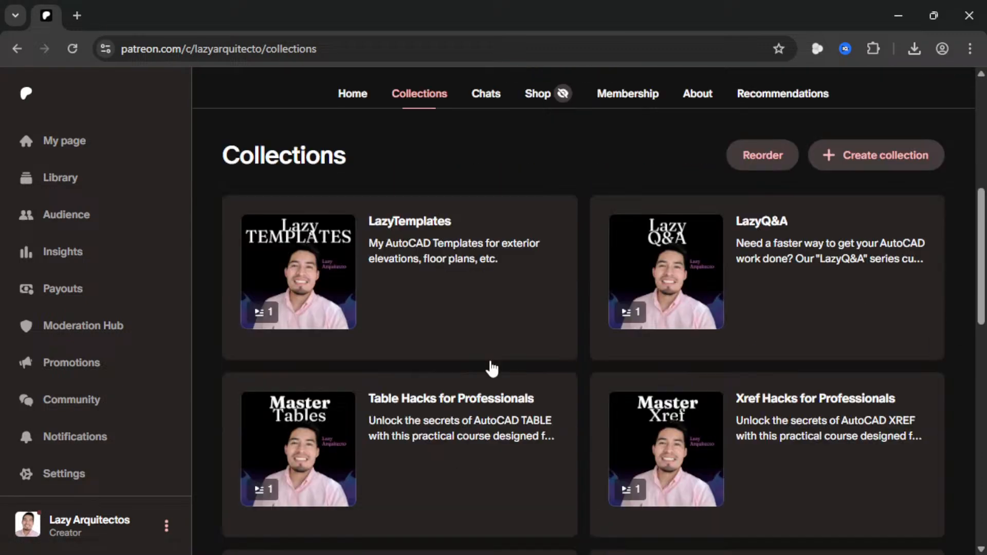
{"action": "scroll", "coordinate": [494, 369], "scroll_direction": "down", "scroll_amount": 4}
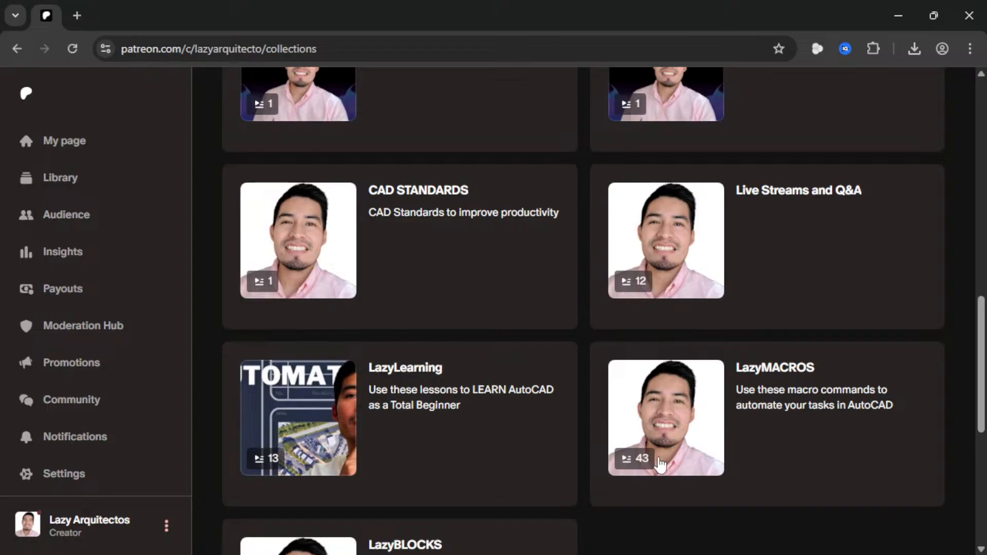
{"action": "left_click", "coordinate": [896, 16]}
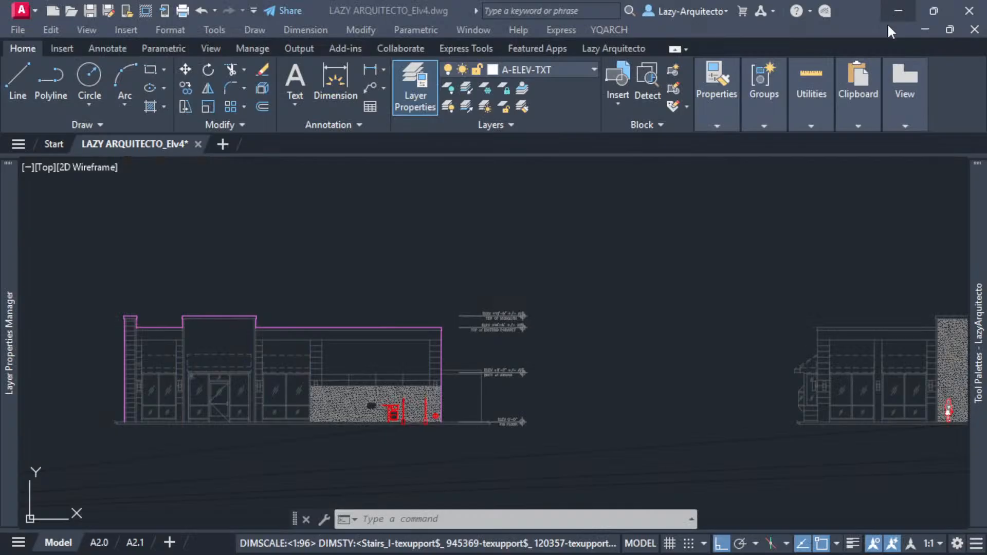
{"action": "mouse_move", "coordinate": [974, 211]}
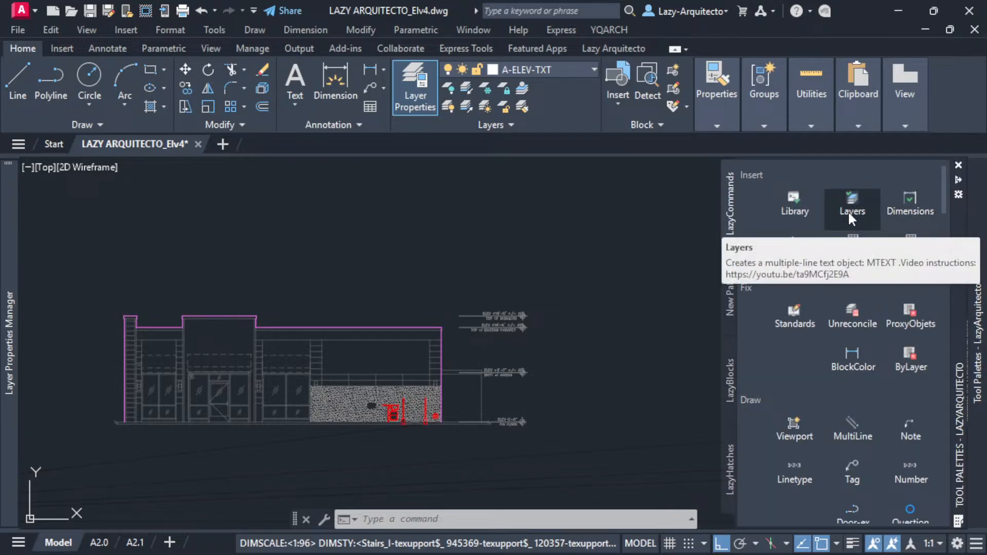
{"action": "middle_click_drag", "start_coordinate": [377, 294], "coordinate": [420, 319]}
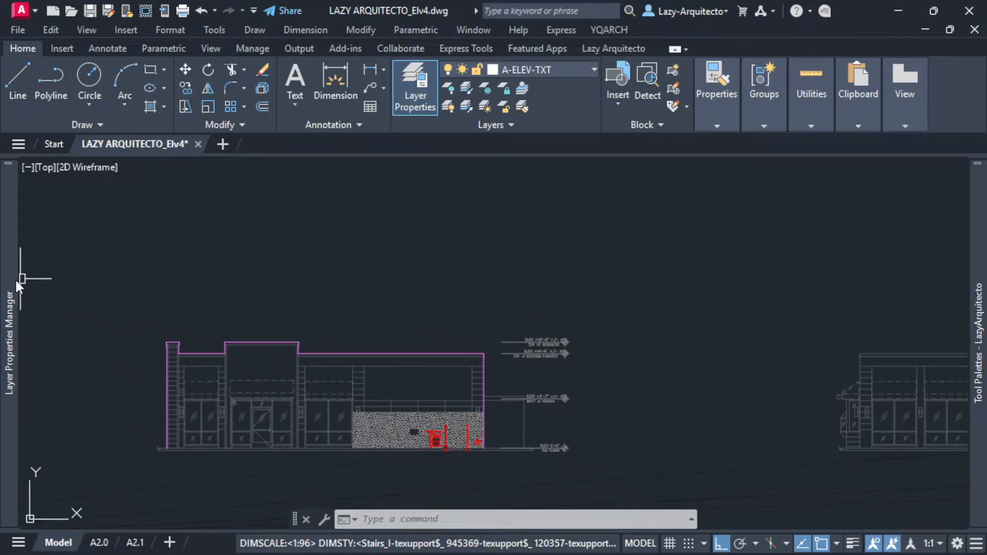
{"action": "mouse_move", "coordinate": [14, 278]}
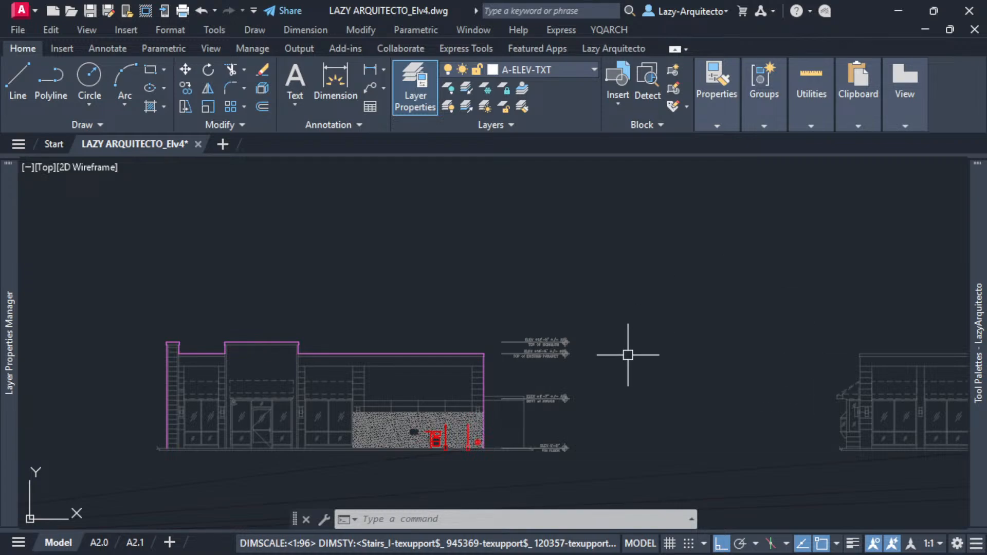
{"action": "middle_click_drag", "start_coordinate": [639, 359], "coordinate": [627, 383]}
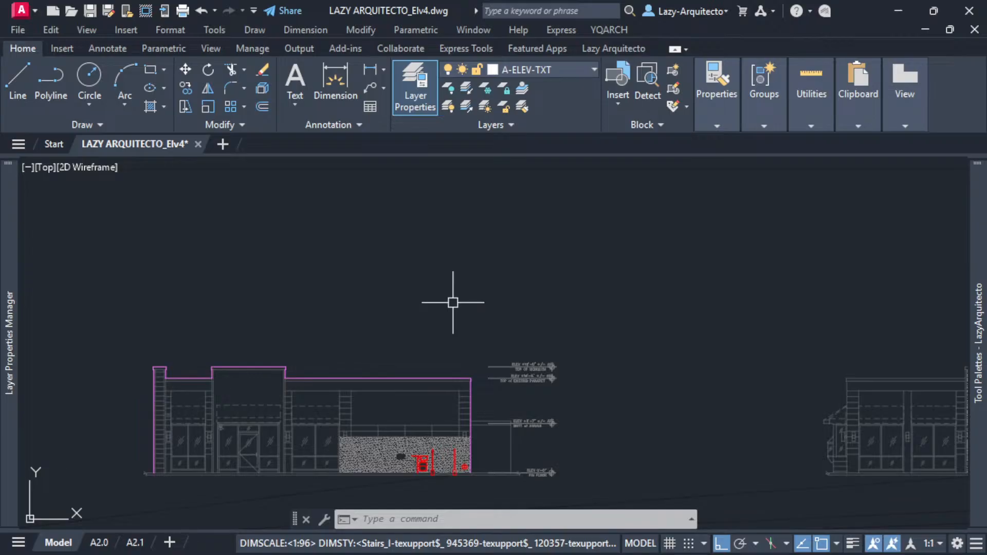
{"action": "scroll", "coordinate": [444, 315], "scroll_direction": "up", "scroll_amount": 3}
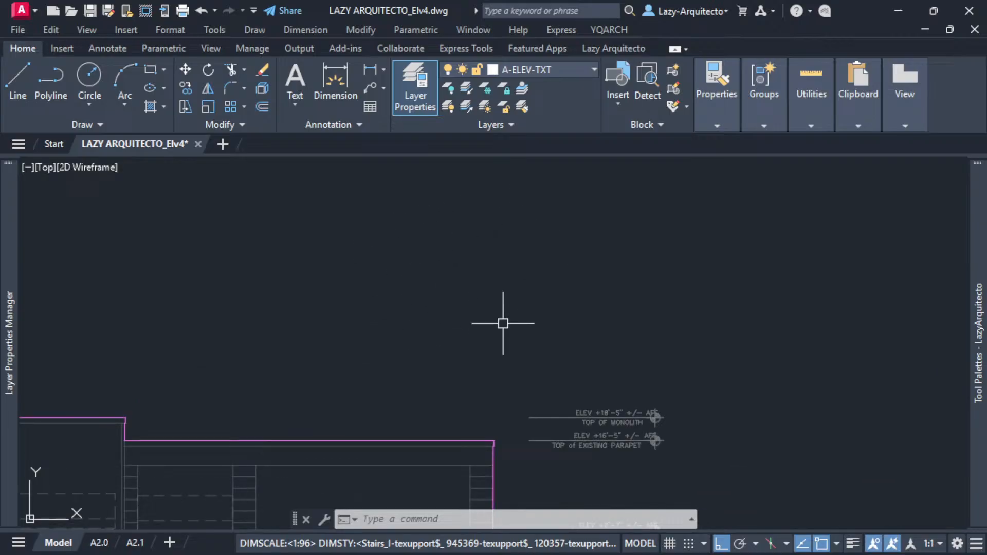
{"action": "middle_click_drag", "start_coordinate": [467, 291], "coordinate": [488, 236]}
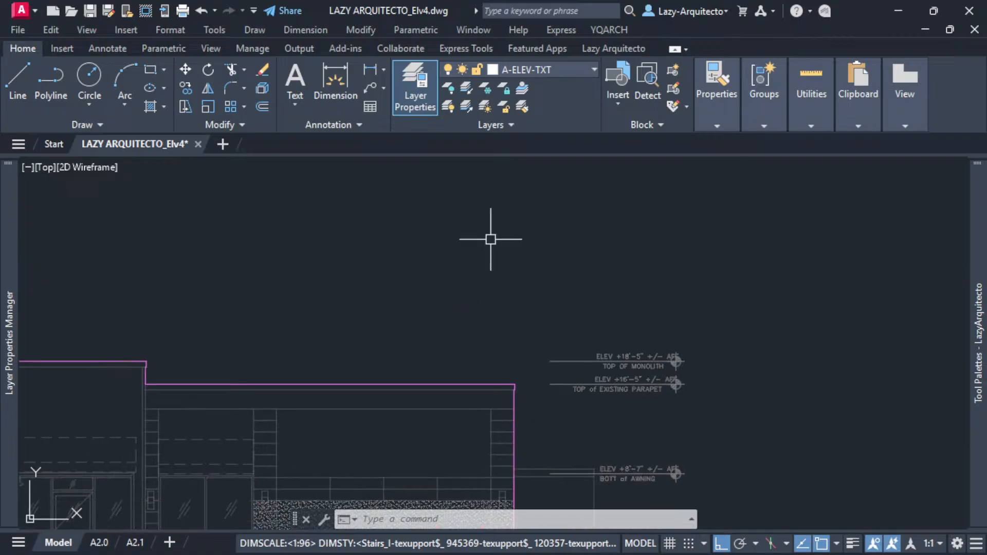
{"action": "type", "text": "MA"}
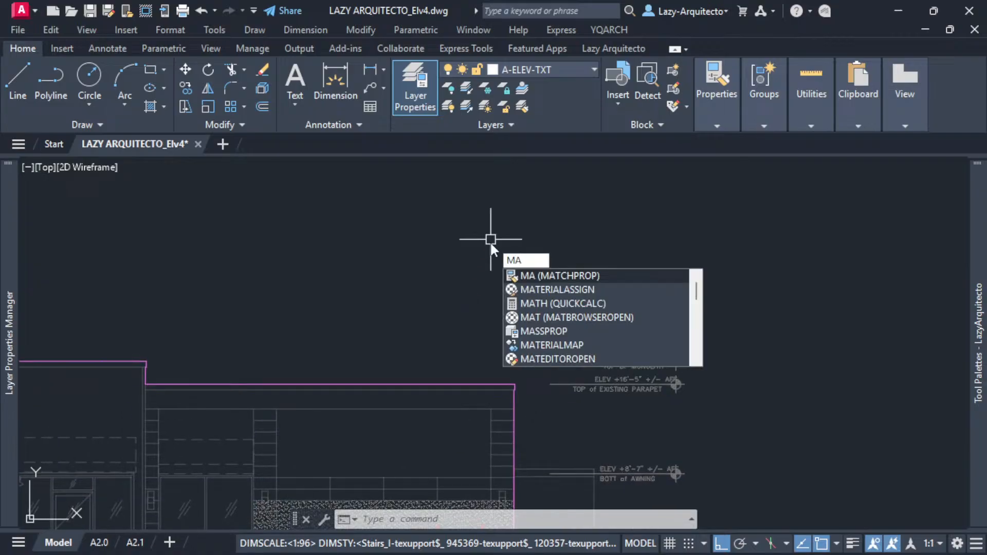
{"action": "key", "text": "Return"}
{"action": "scroll", "coordinate": [499, 237], "scroll_direction": "down", "scroll_amount": 5}
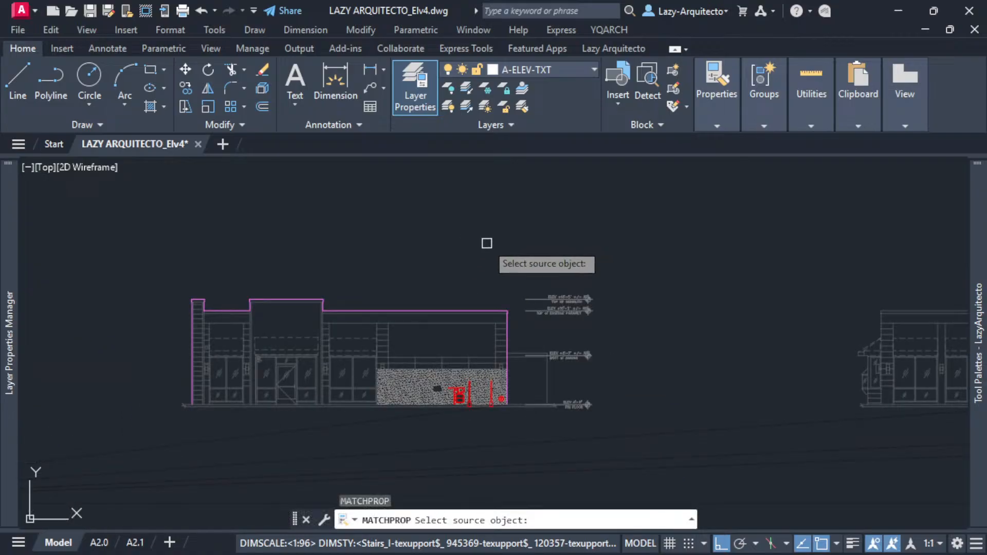
{"action": "key", "text": "Escape"}
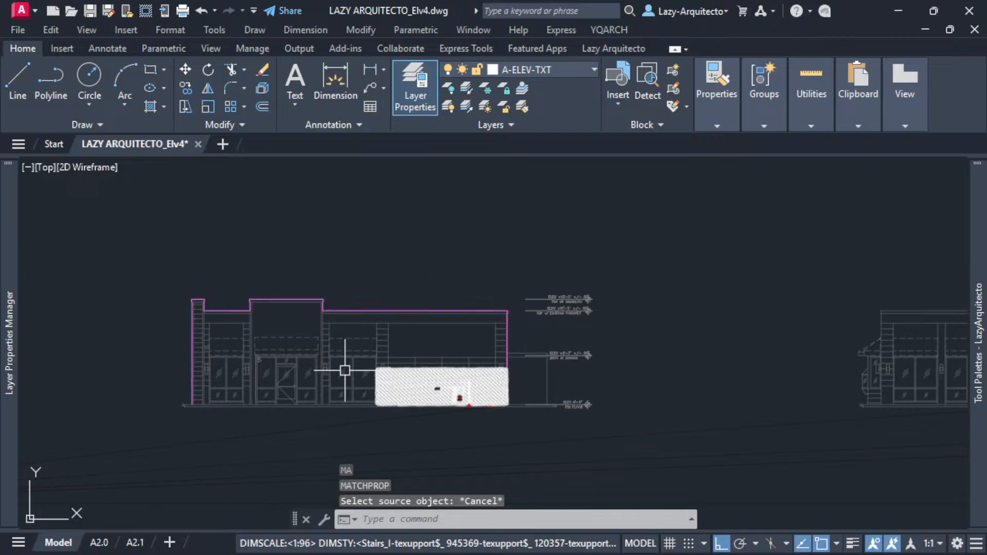
{"action": "scroll", "coordinate": [346, 354], "scroll_direction": "down", "scroll_amount": 3}
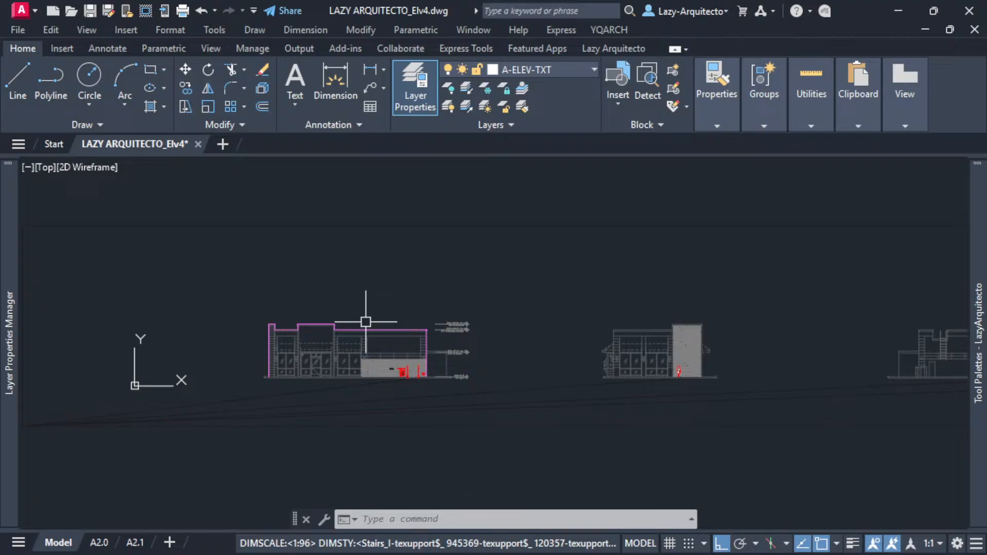
{"action": "middle_click_drag", "start_coordinate": [731, 313], "coordinate": [571, 332]}
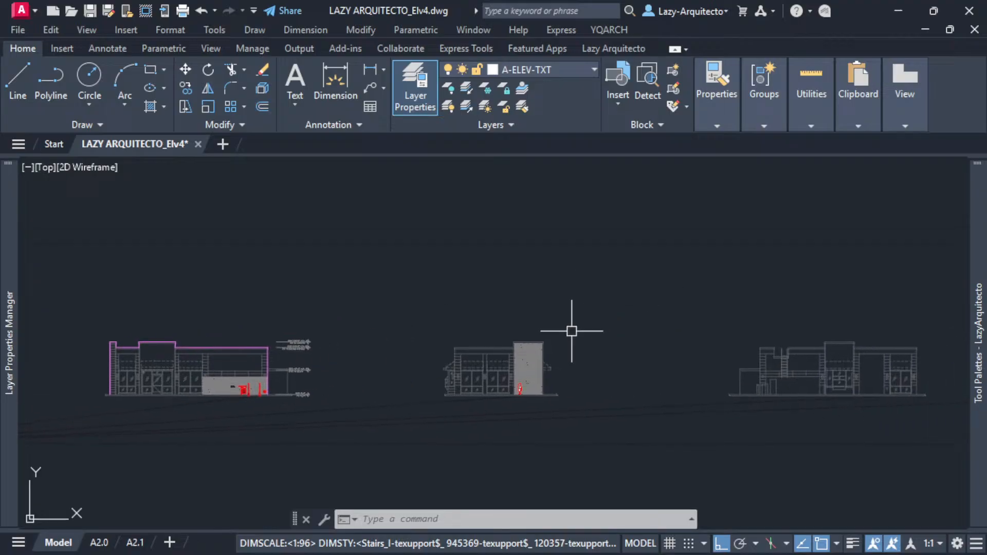
{"action": "middle_click_drag", "start_coordinate": [426, 328], "coordinate": [568, 346]}
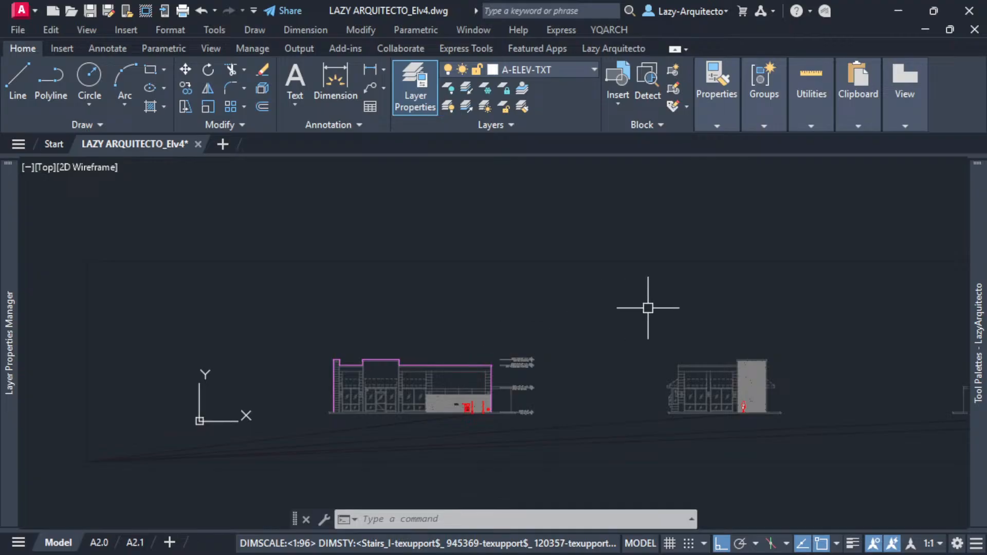
{"action": "middle_click_drag", "start_coordinate": [646, 308], "coordinate": [524, 331]}
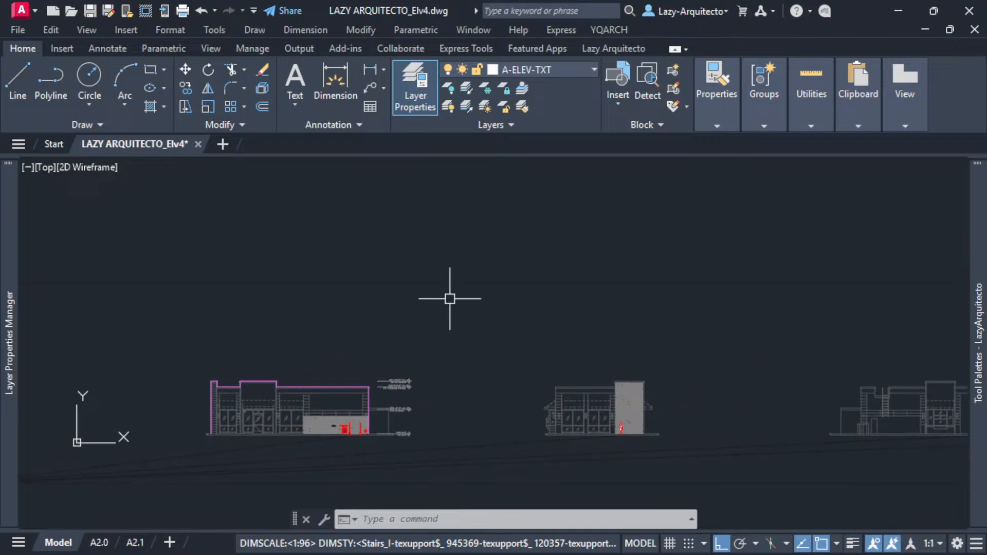
{"action": "scroll", "coordinate": [366, 368], "scroll_direction": "down", "scroll_amount": 3}
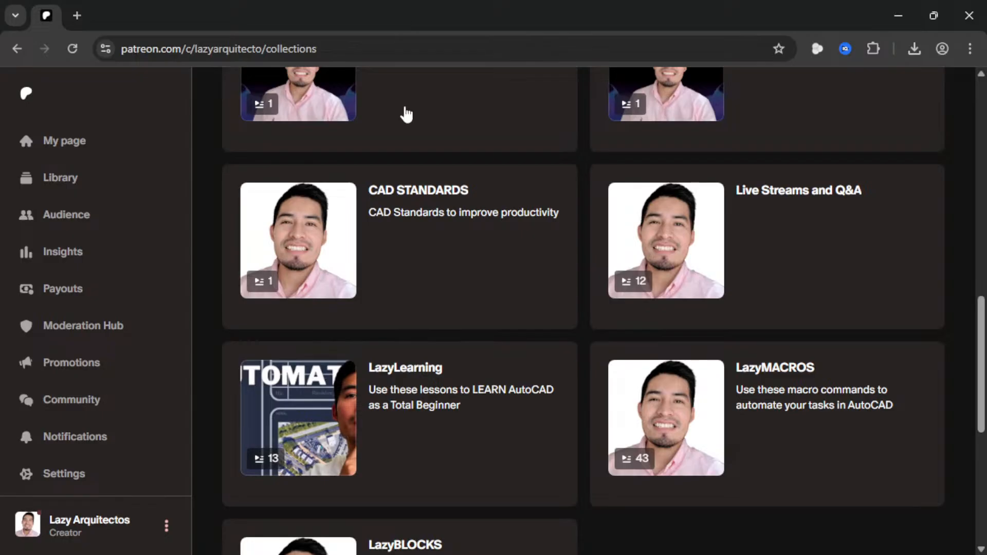
Switch to the Patreon collections page in the browser and open the LazyTemplates - Exterior Elevation post from the LazyTemplates collection.
{"action": "scroll", "coordinate": [484, 393], "scroll_direction": "up", "scroll_amount": 15}
{"action": "scroll", "coordinate": [496, 387], "scroll_direction": "down", "scroll_amount": 4}
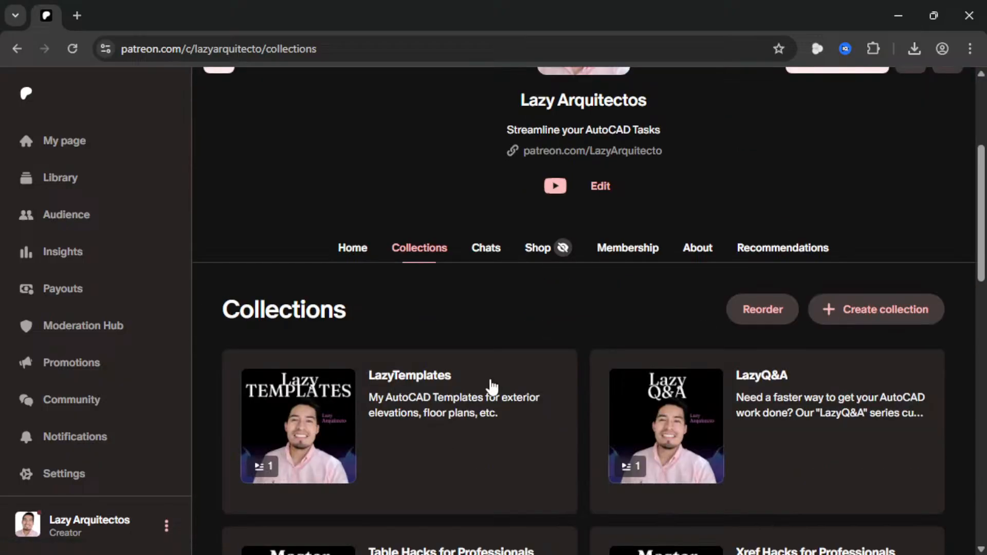
{"action": "scroll", "coordinate": [460, 367], "scroll_direction": "down", "scroll_amount": 1}
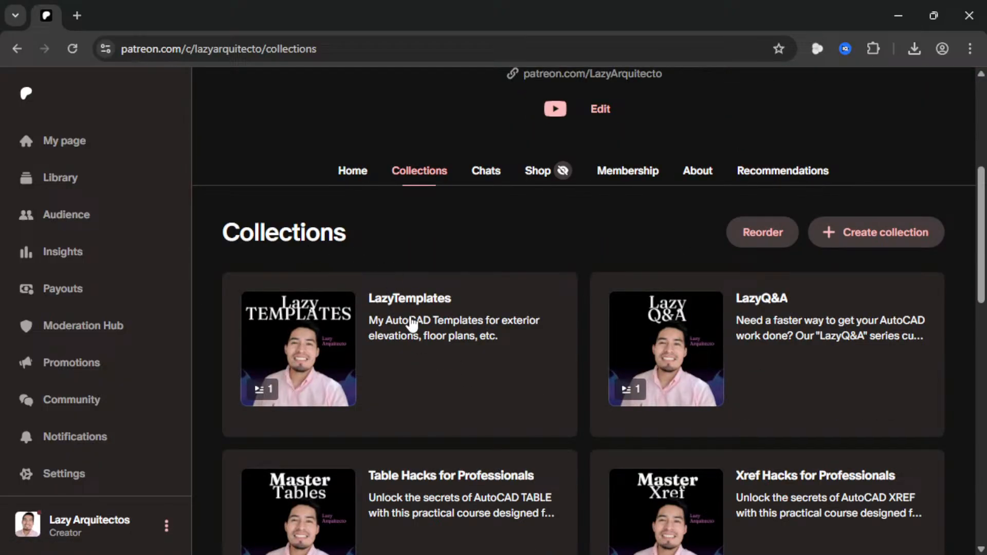
{"action": "left_click", "coordinate": [411, 323]}
{"action": "scroll", "coordinate": [412, 323], "scroll_direction": "down", "scroll_amount": 3}
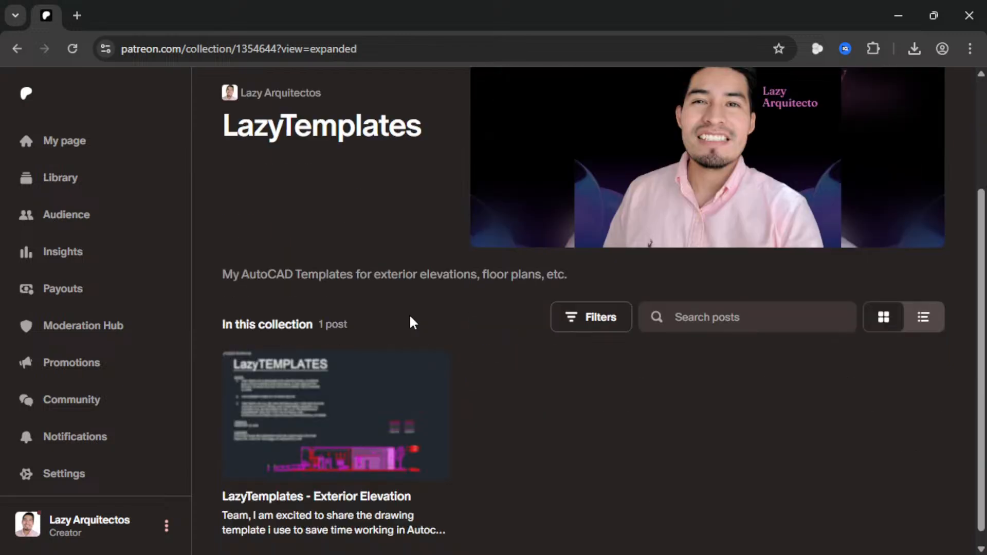
{"action": "scroll", "coordinate": [457, 332], "scroll_direction": "down", "scroll_amount": 1}
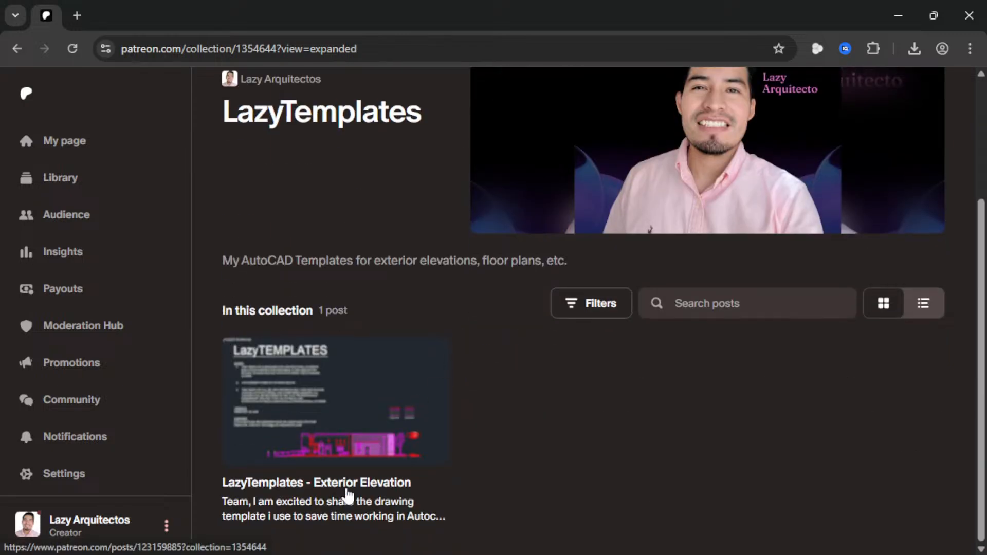
{"action": "left_click", "coordinate": [346, 428]}
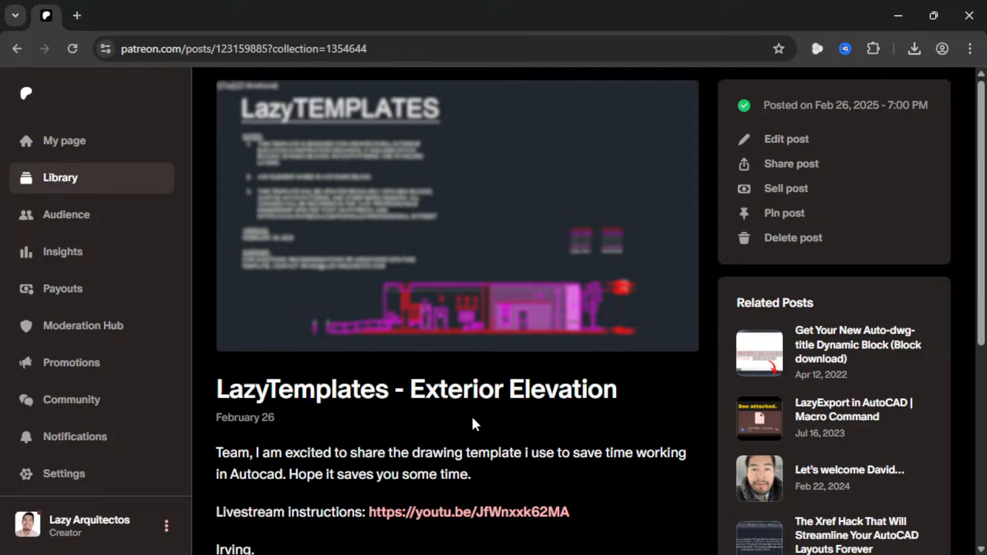
Download the attached lazyTEMPLATE_elv022625.dwt file from the post and open it in AutoCAD.
{"action": "scroll", "coordinate": [475, 424], "scroll_direction": "down", "scroll_amount": 1}
{"action": "scroll", "coordinate": [452, 390], "scroll_direction": "down", "scroll_amount": 3}
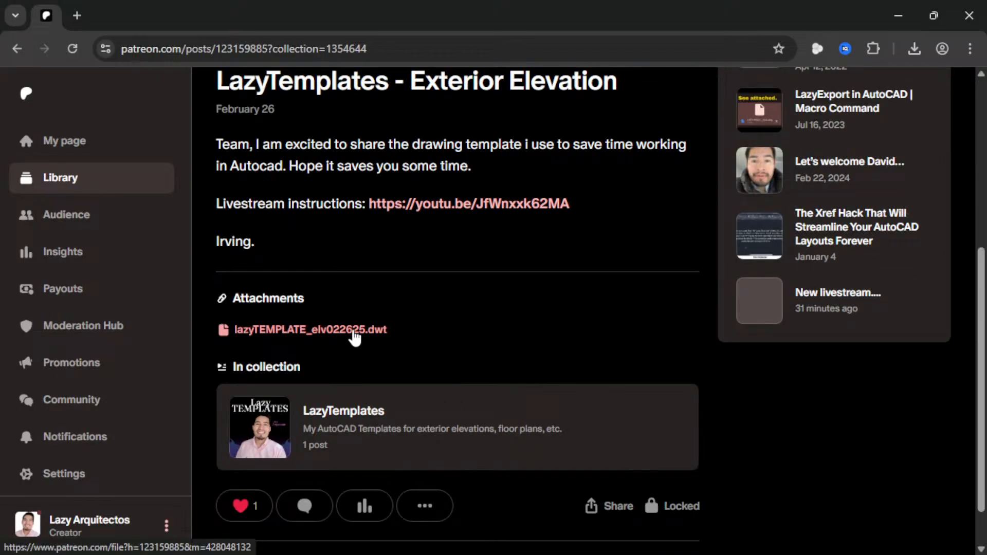
{"action": "left_click", "coordinate": [354, 331]}
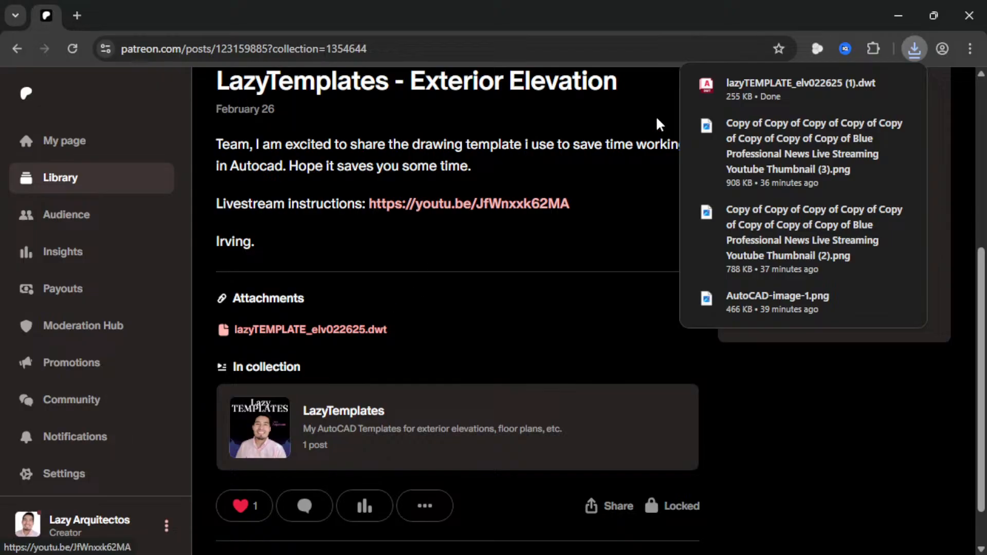
{"action": "left_click", "coordinate": [778, 100]}
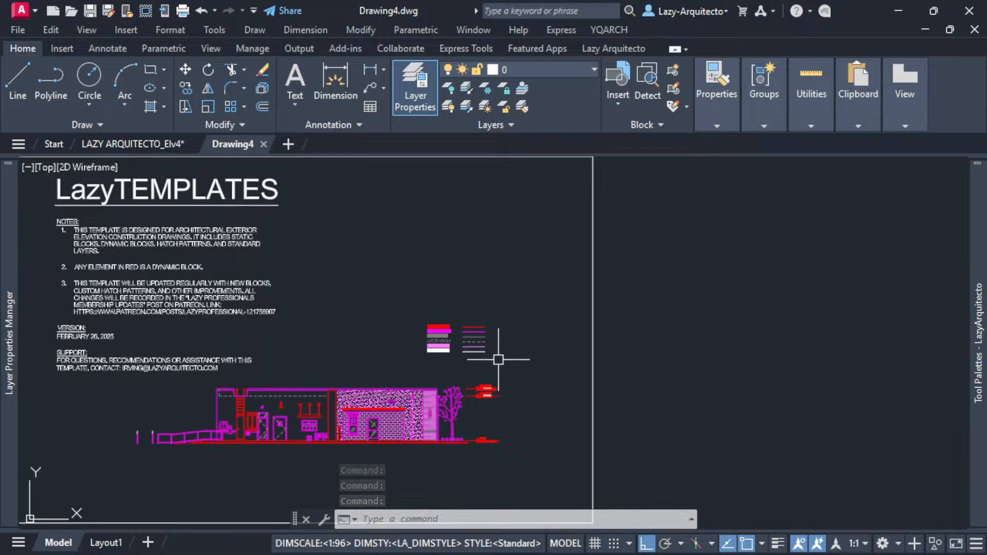
Copy the layer labels A-ELEV-WIDE through A-ELEV-TEXT and their sample lines from the template drawing to the clipboard.
{"action": "scroll", "coordinate": [483, 332], "scroll_direction": "up", "scroll_amount": 5}
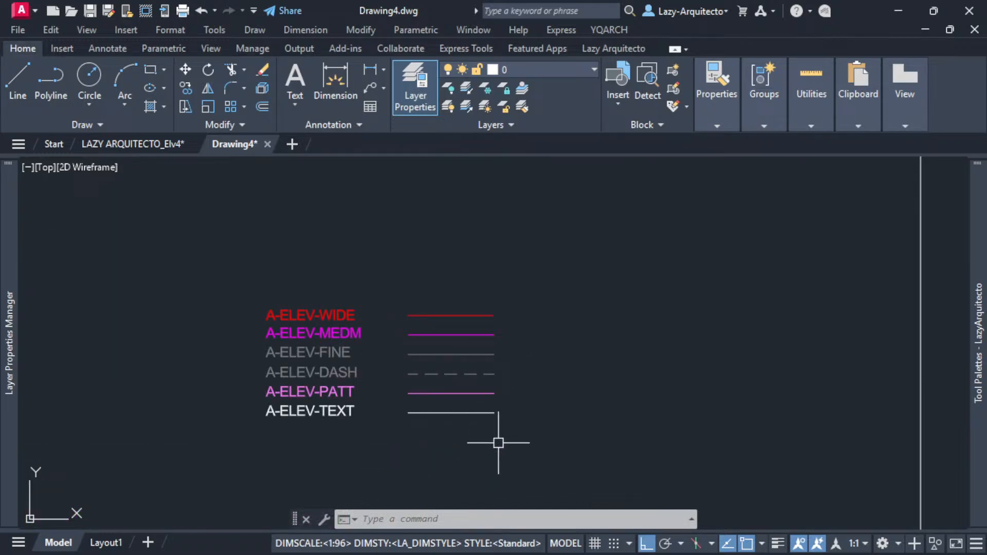
{"action": "left_click", "coordinate": [516, 442]}
{"action": "left_click", "coordinate": [242, 268]}
{"action": "key", "text": "Escape"}
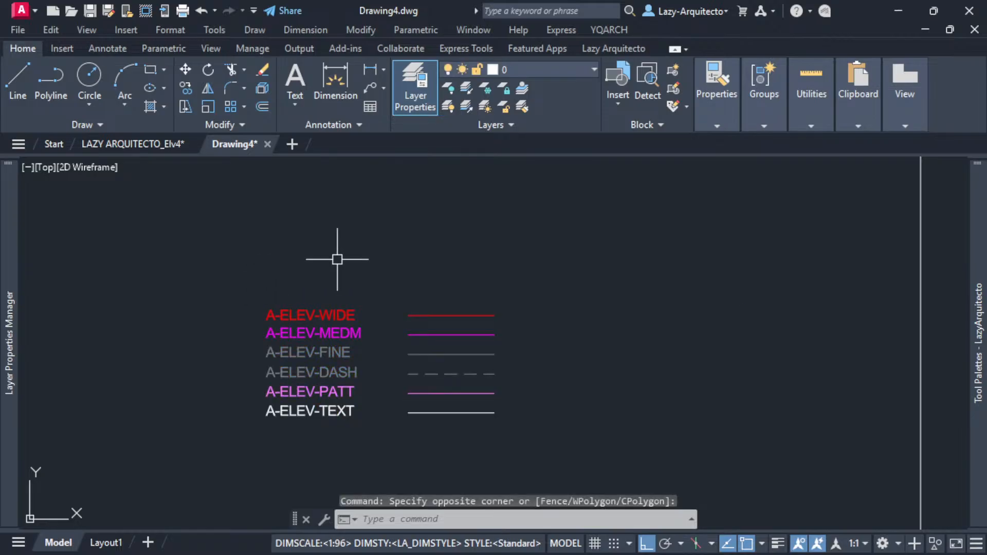
{"action": "left_click", "coordinate": [544, 456]}
{"action": "left_click", "coordinate": [247, 253]}
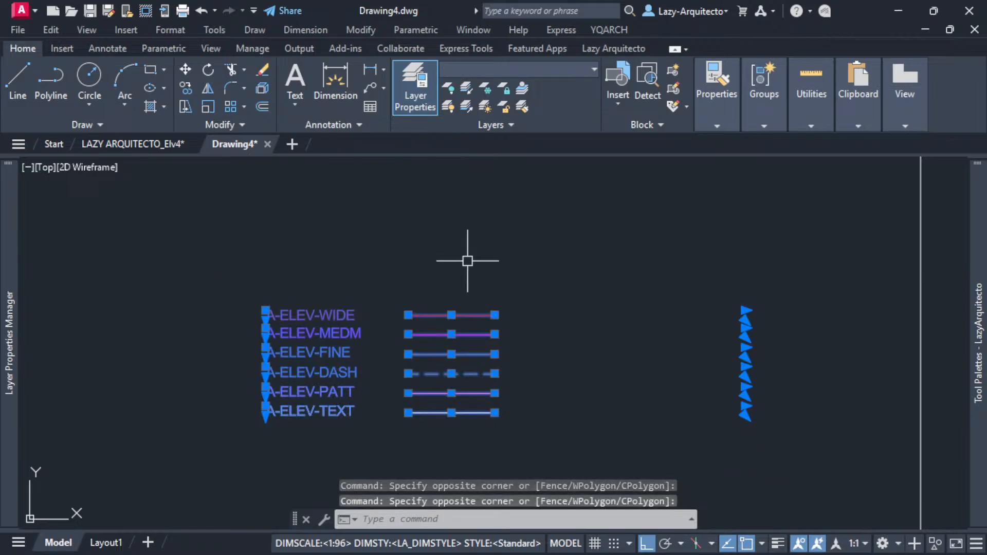
{"action": "key", "text": "ctrl+c"}
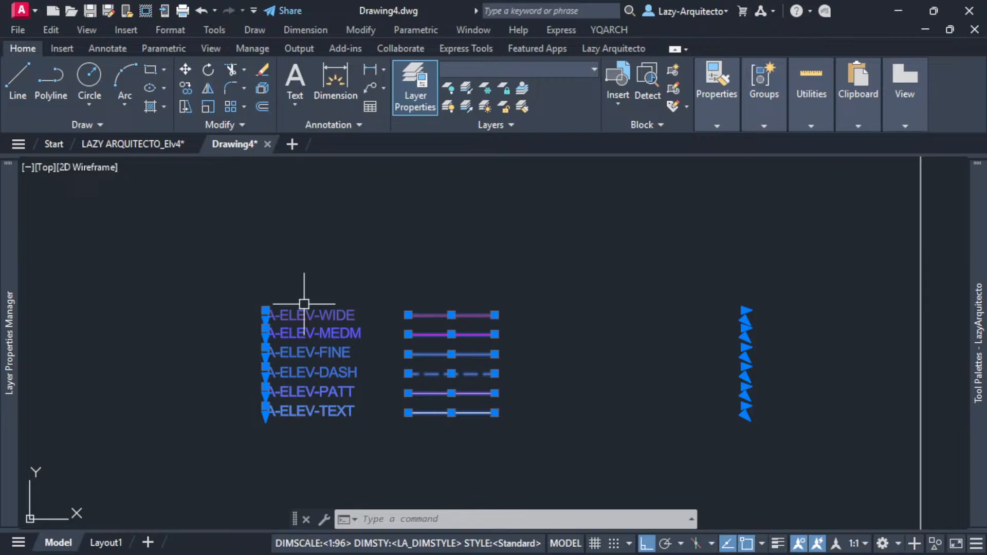
{"action": "key", "text": "ctrl+c"}
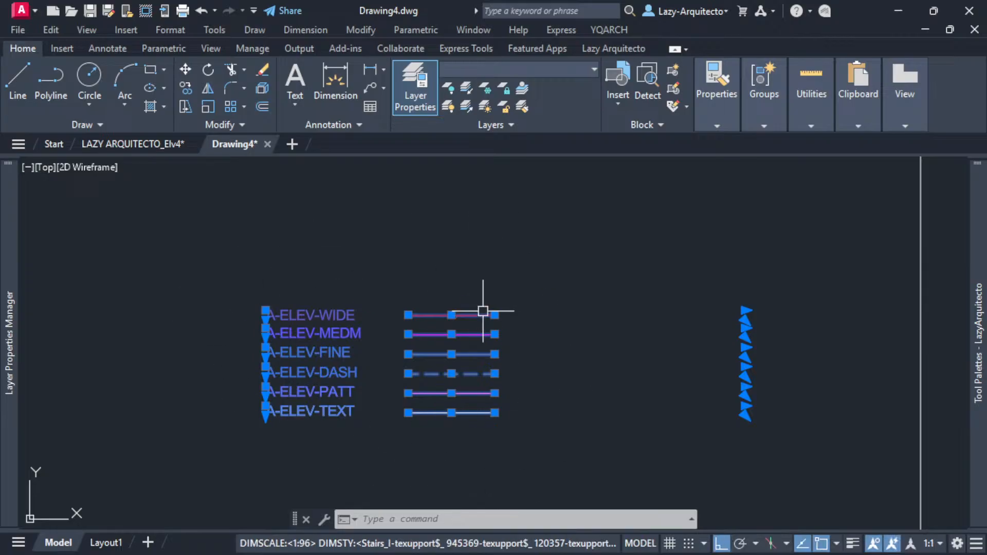
{"action": "key", "text": "Escape"}
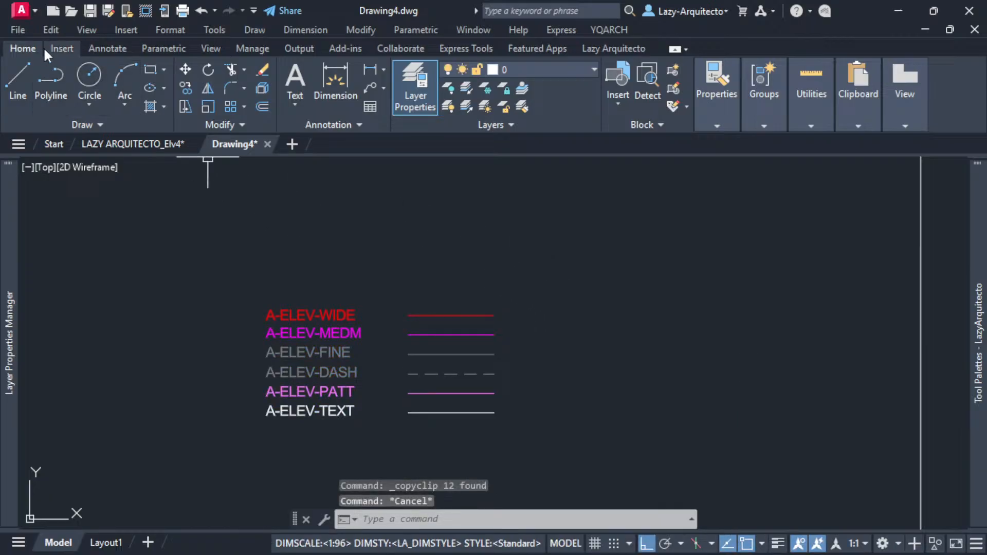
Create a new drawing from the Tutorial-iArch.dwt template.
{"action": "left_click", "coordinate": [22, 10]}
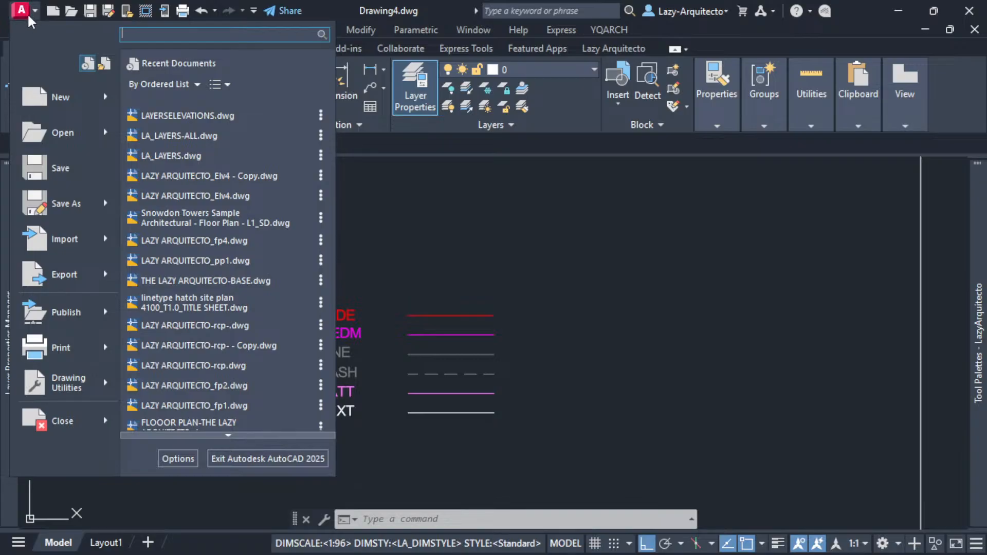
{"action": "mouse_move", "coordinate": [65, 112]}
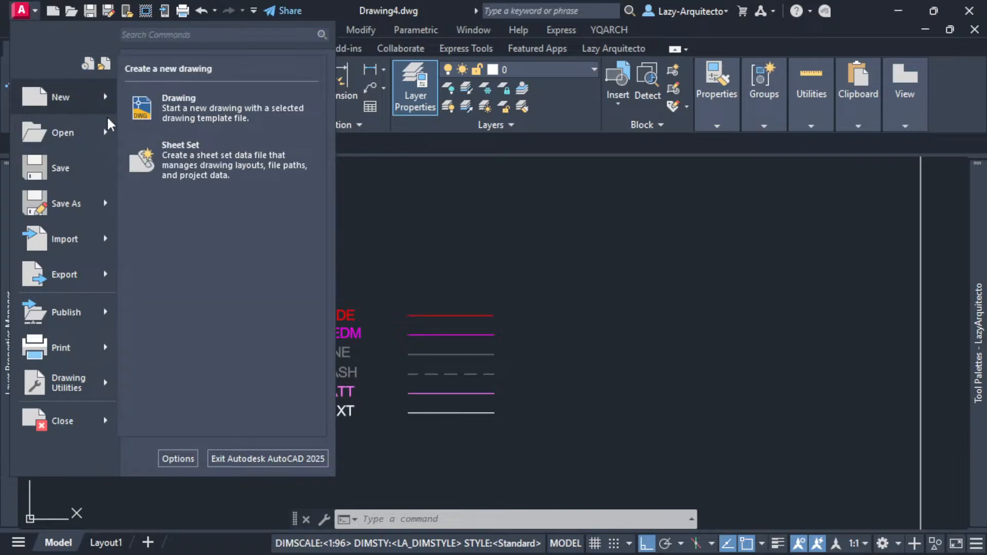
{"action": "left_click", "coordinate": [514, 294]}
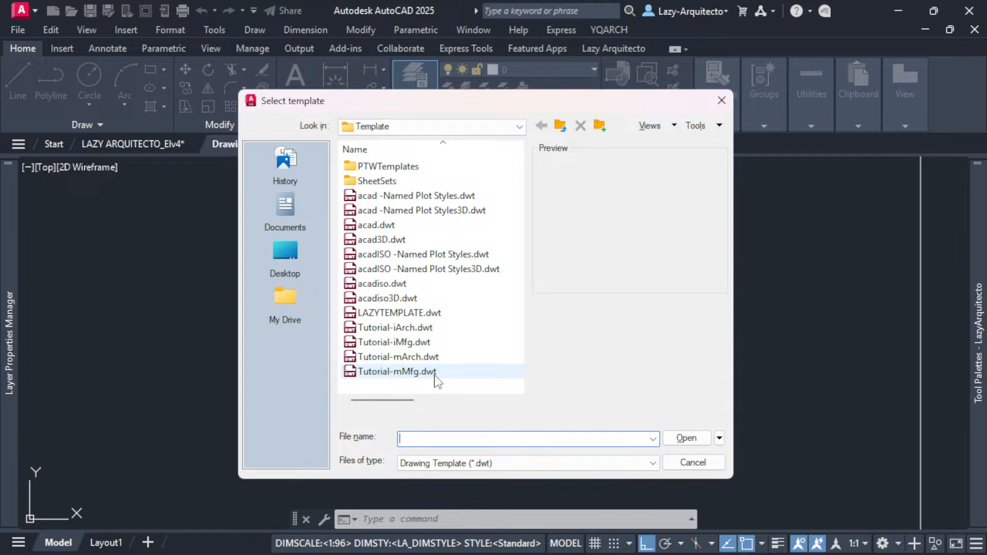
{"action": "left_click", "coordinate": [403, 331]}
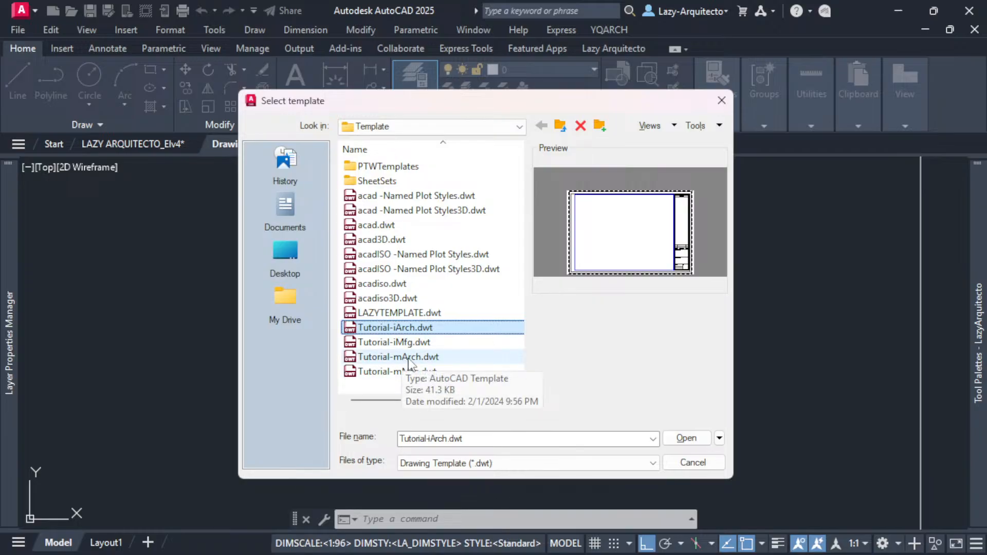
{"action": "left_click", "coordinate": [686, 438]}
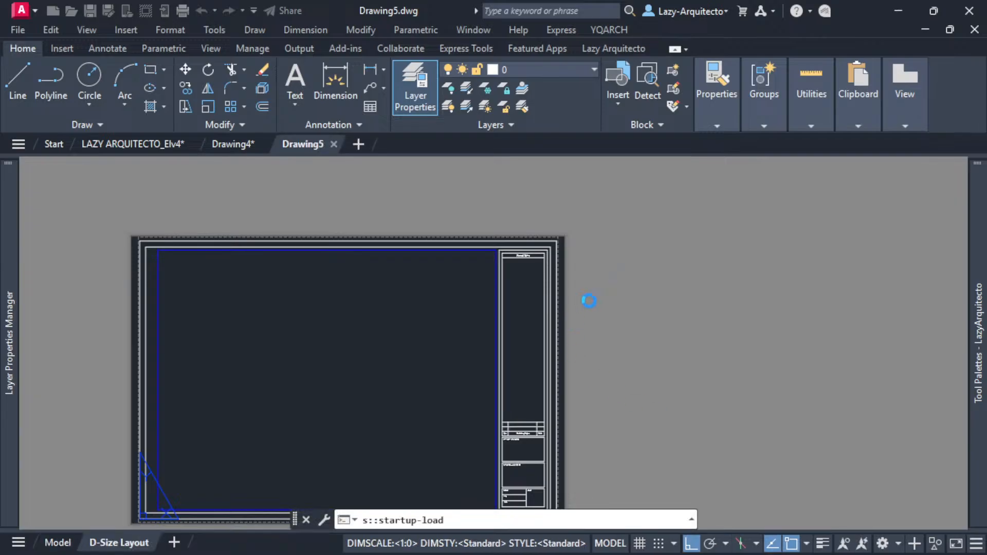
Erase the title block and viewport from the D-Size Layout sheet.
{"action": "scroll", "coordinate": [612, 304], "scroll_direction": "down", "scroll_amount": 3}
{"action": "left_click", "coordinate": [633, 430]}
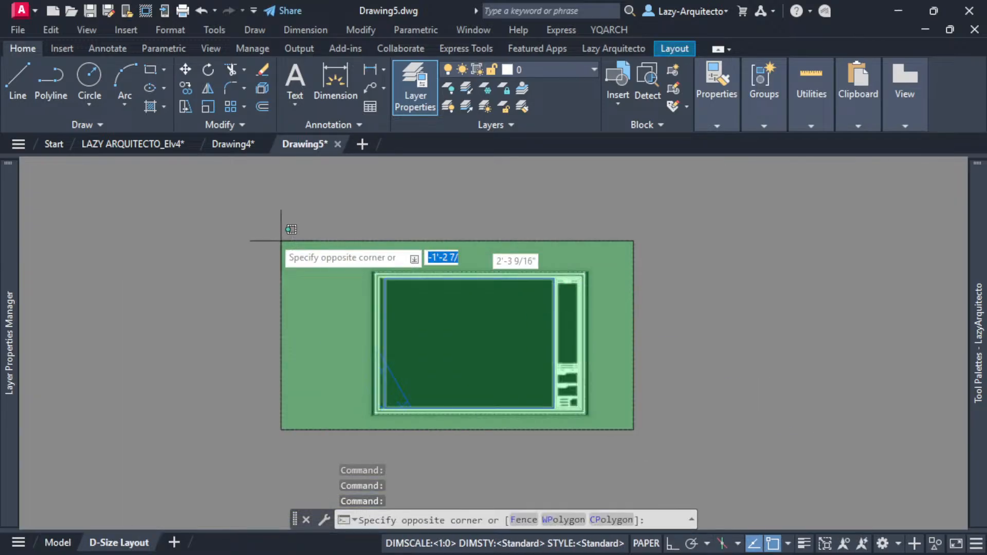
{"action": "left_click", "coordinate": [281, 241]}
{"action": "key", "text": "Delete"}
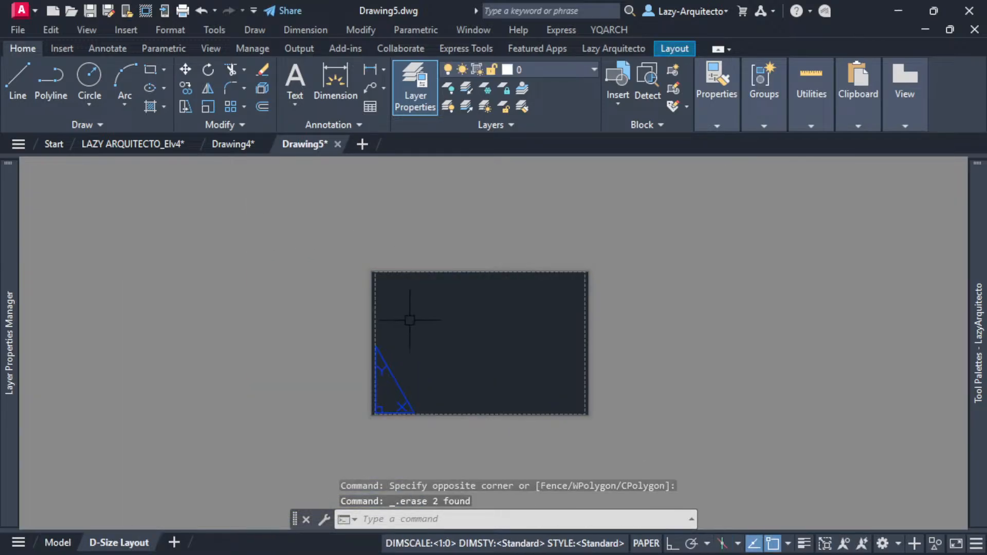
Switch to model space and delete all of the template's layers except 0 and Defpoints.
{"action": "left_click", "coordinate": [58, 542]}
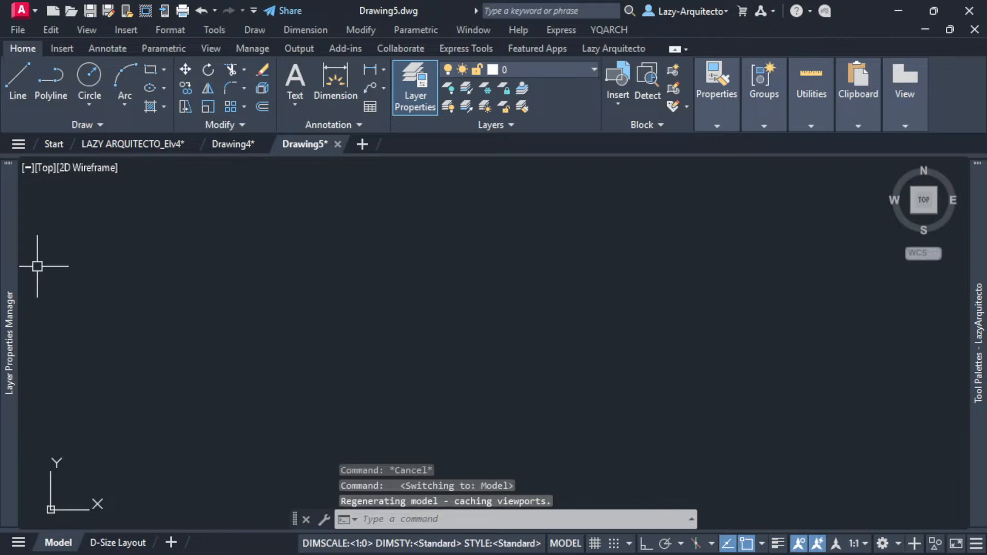
{"action": "mouse_move", "coordinate": [10, 248]}
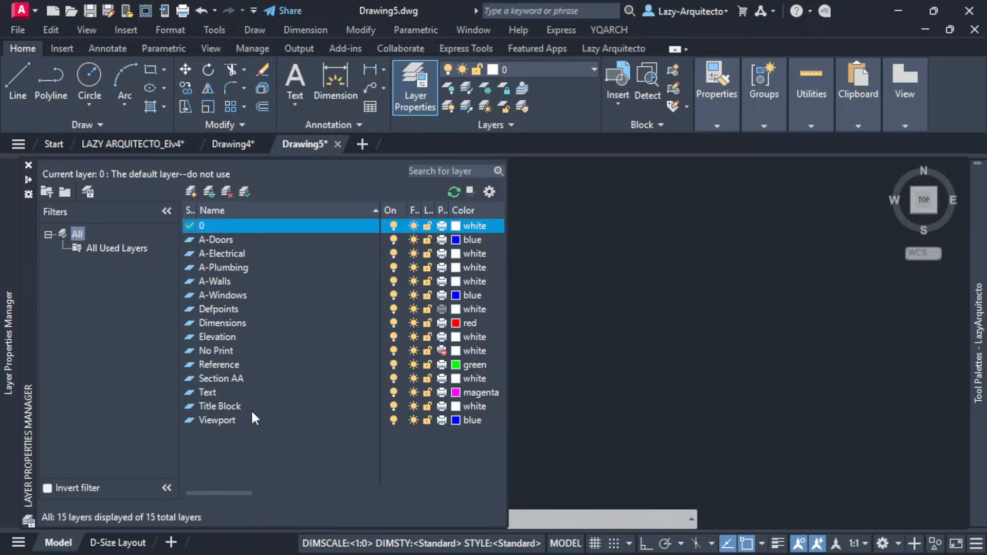
{"action": "left_click_drag", "start_coordinate": [241, 425], "coordinate": [208, 236]}
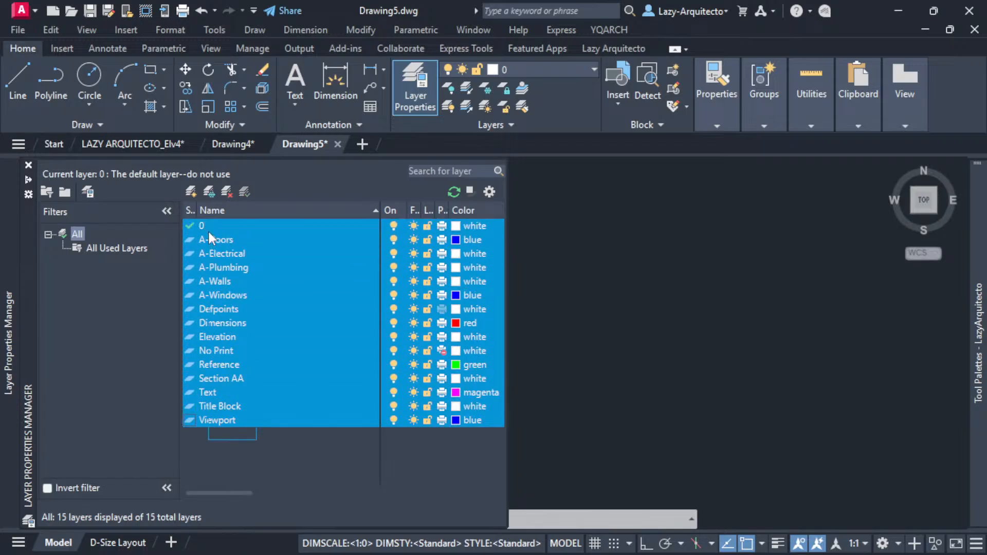
{"action": "key", "text": "Delete"}
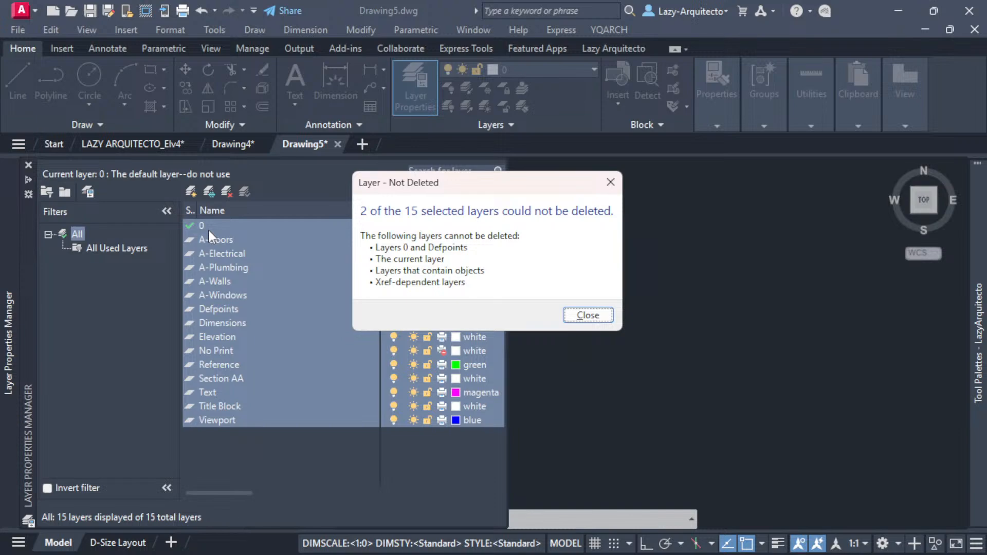
{"action": "left_click", "coordinate": [588, 314]}
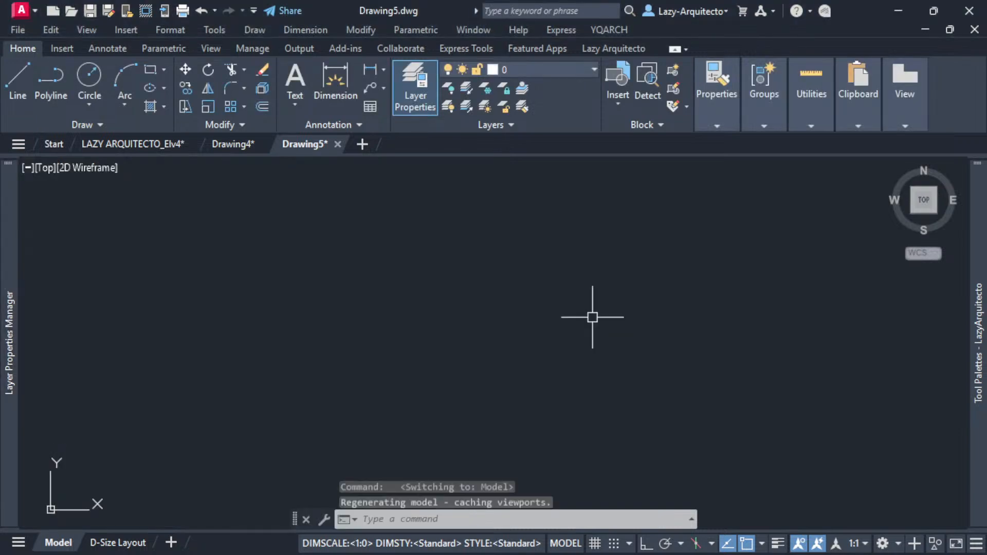
{"action": "mouse_move", "coordinate": [11, 323]}
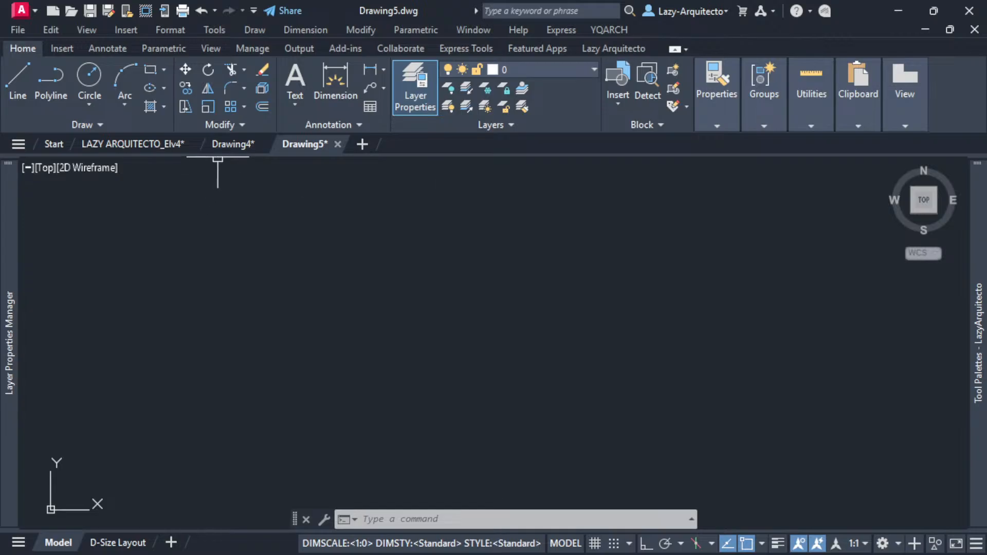
Switch back to Drawing4 and look over its six A-ELEV layer labels and sample lines.
{"action": "left_click", "coordinate": [221, 145]}
{"action": "left_click", "coordinate": [485, 428]}
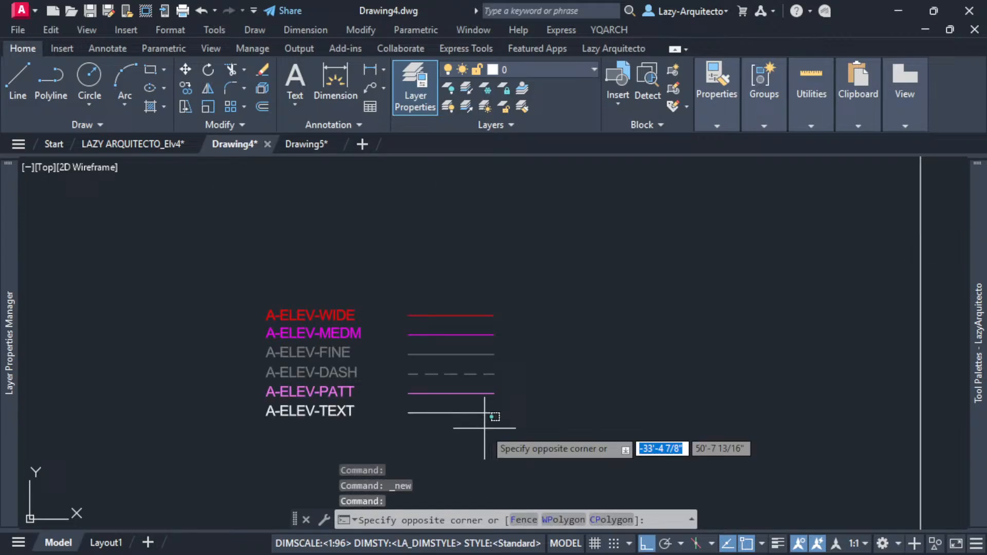
{"action": "left_click", "coordinate": [279, 254]}
{"action": "scroll", "coordinate": [519, 276], "scroll_direction": "down", "scroll_amount": 5}
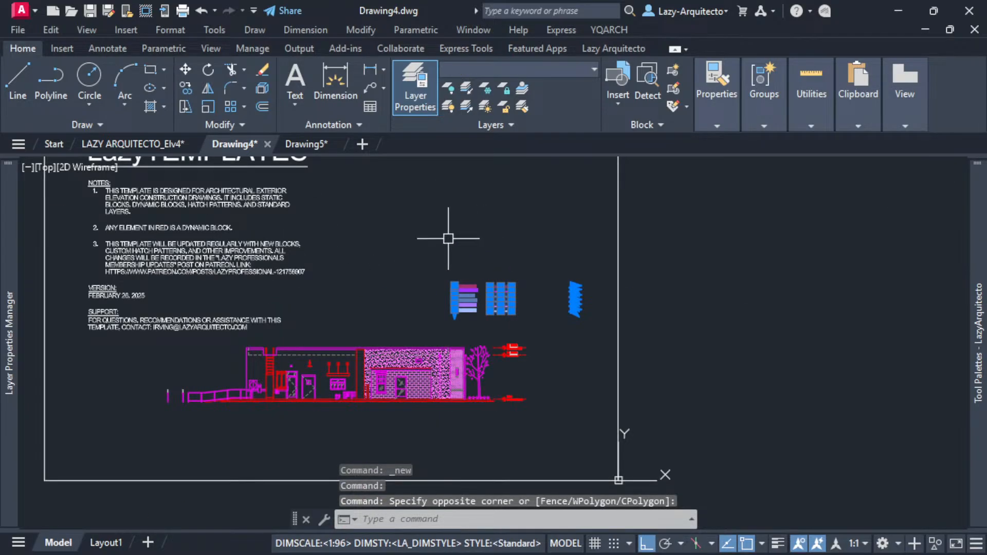
{"action": "scroll", "coordinate": [480, 304], "scroll_direction": "up", "scroll_amount": 6}
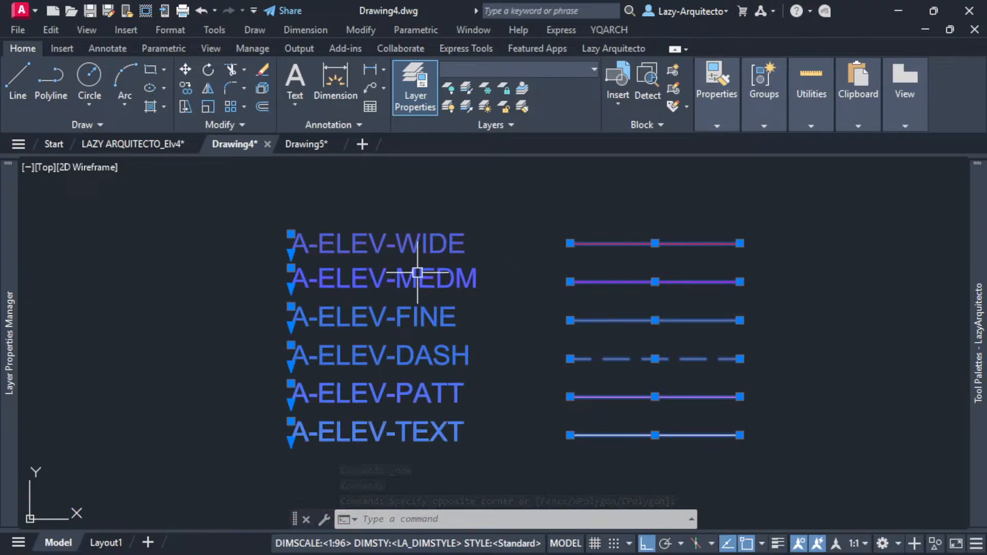
{"action": "key", "text": "Escape"}
Check the A-ELEV-WIDE label's layer against the layer properties and the drawing's list of layers.
{"action": "left_click", "coordinate": [427, 242]}
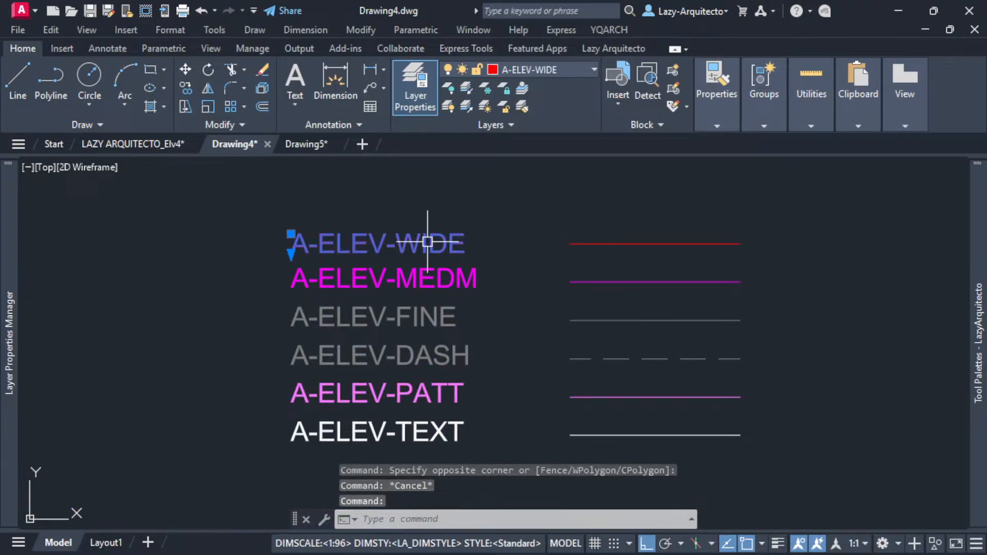
{"action": "mouse_move", "coordinate": [14, 303]}
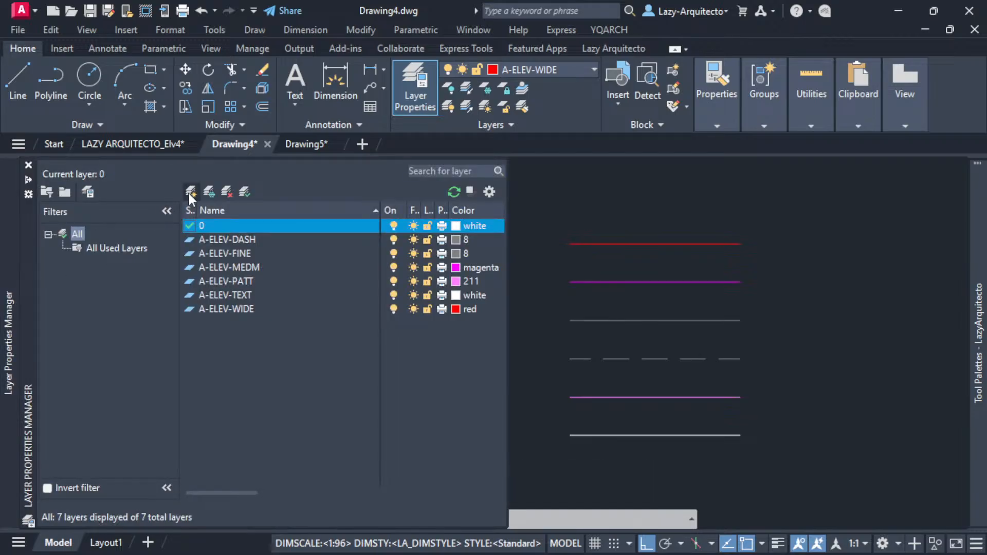
{"action": "scroll", "coordinate": [581, 280], "scroll_direction": "down", "scroll_amount": 3}
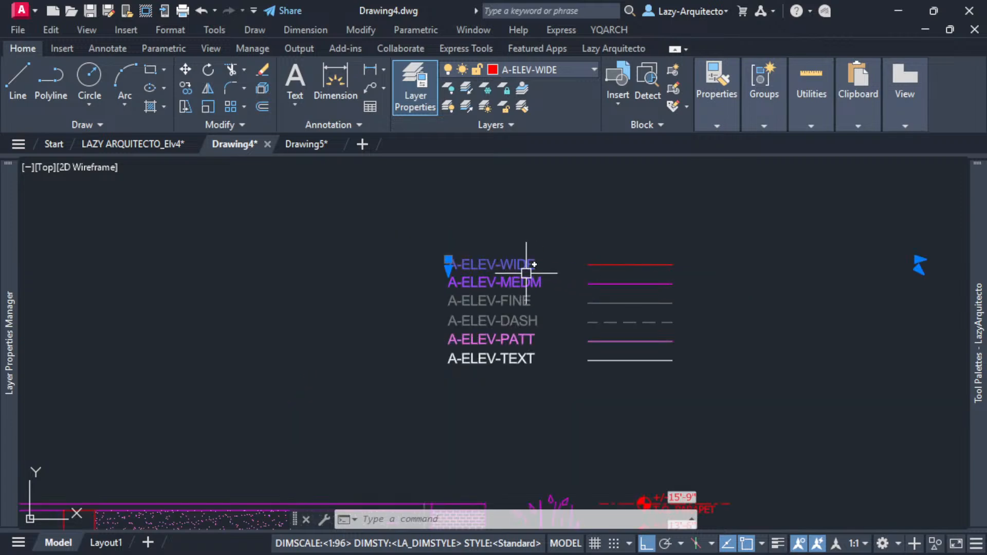
{"action": "scroll", "coordinate": [525, 267], "scroll_direction": "up", "scroll_amount": 3}
{"action": "left_click", "coordinate": [531, 68]}
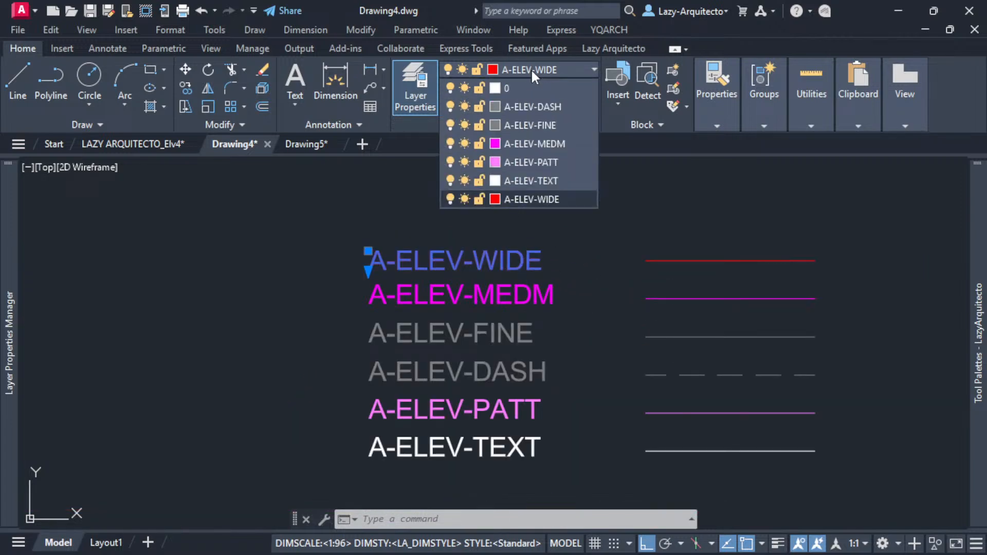
{"action": "left_click", "coordinate": [527, 77]}
{"action": "scroll", "coordinate": [335, 236], "scroll_direction": "down", "scroll_amount": 2}
{"action": "key", "text": "Escape"}
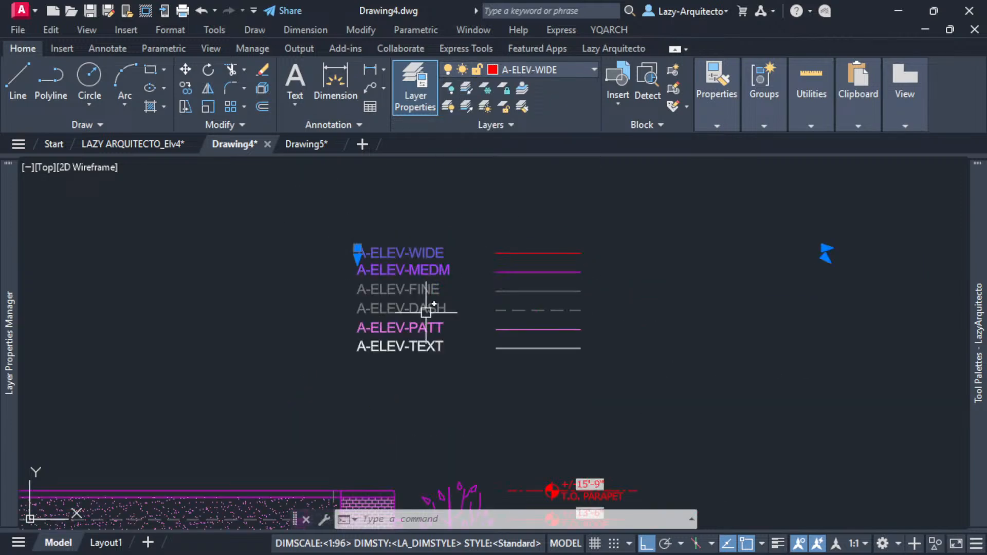
Copy the six A-ELEV layer labels and their sample lines from Drawing4 to the clipboard.
{"action": "left_click", "coordinate": [544, 393]}
{"action": "left_click", "coordinate": [334, 212]}
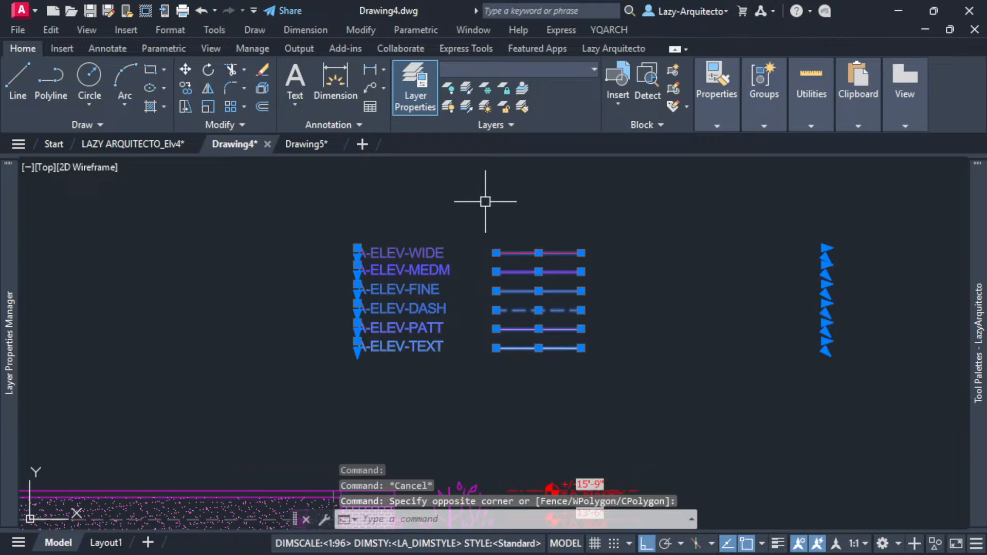
{"action": "key", "text": "ctrl+c"}
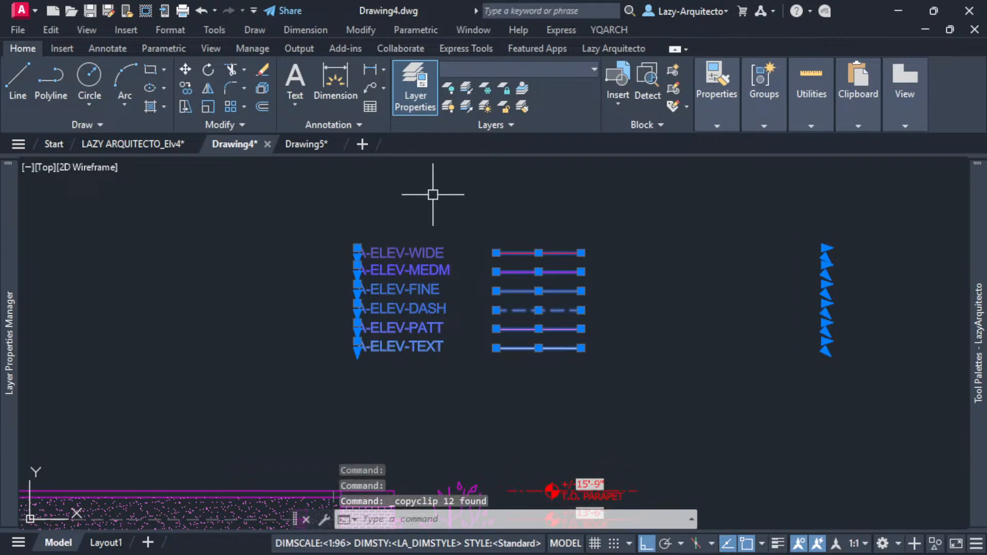
{"action": "key", "text": "Escape"}
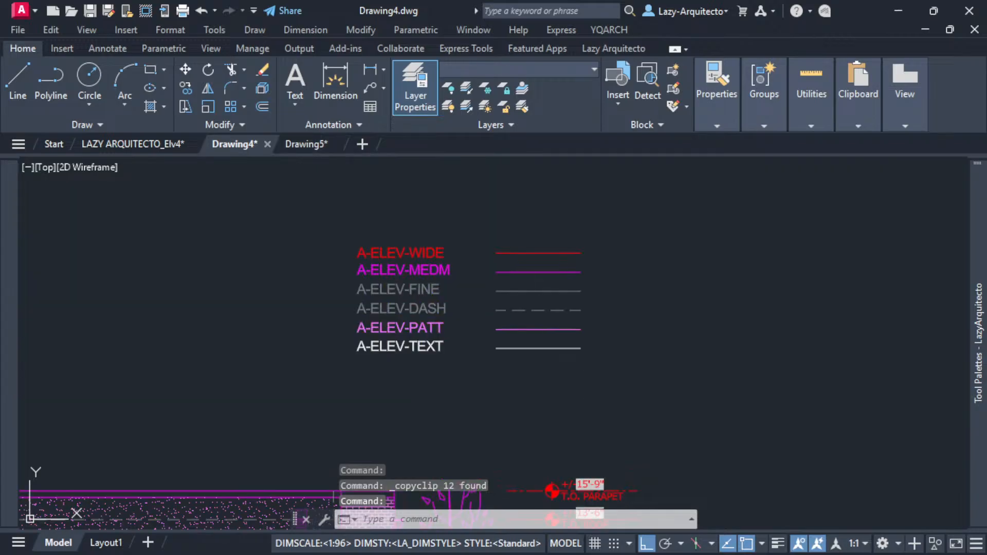
Close Drawing4 without saving its changes.
{"action": "scroll", "coordinate": [416, 282], "scroll_direction": "down", "scroll_amount": 8}
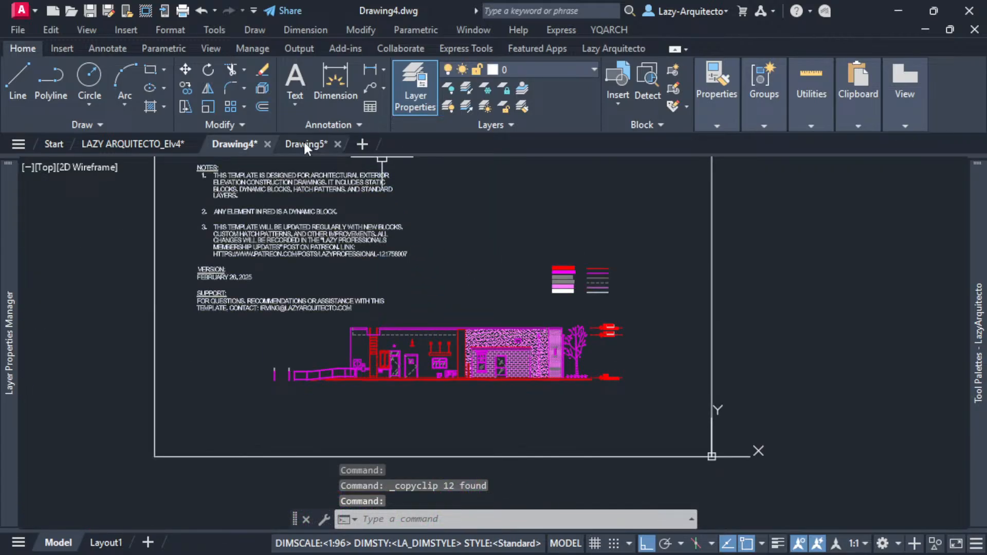
{"action": "left_click", "coordinate": [266, 145]}
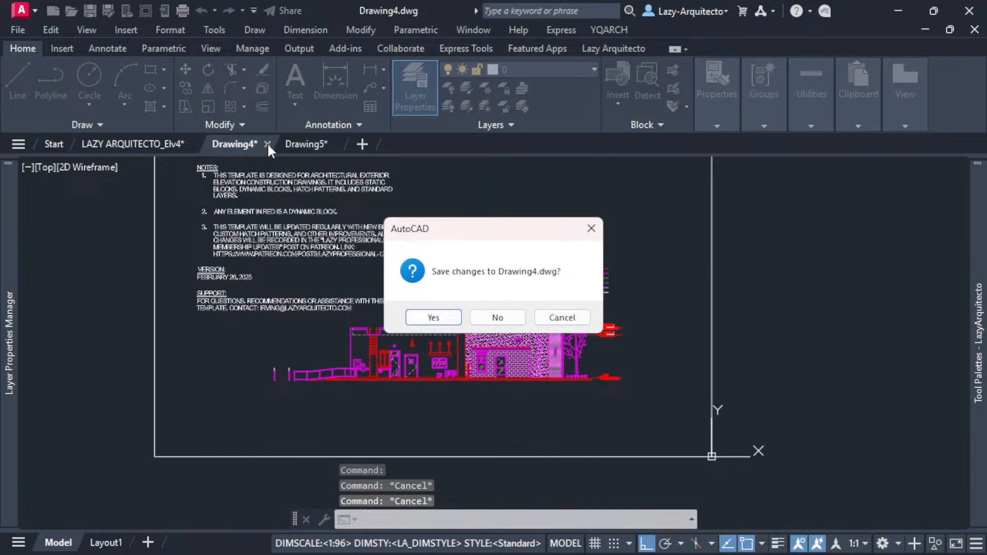
{"action": "left_click", "coordinate": [497, 317]}
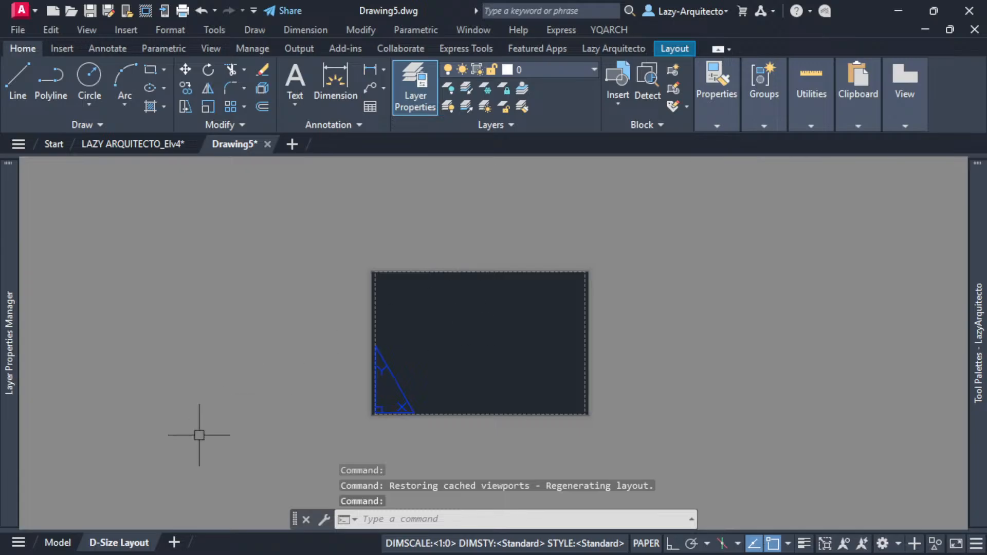
Paste the copied layer labels and sample lines into Drawing5's model space at insertion point 0,0.
{"action": "left_click", "coordinate": [59, 543]}
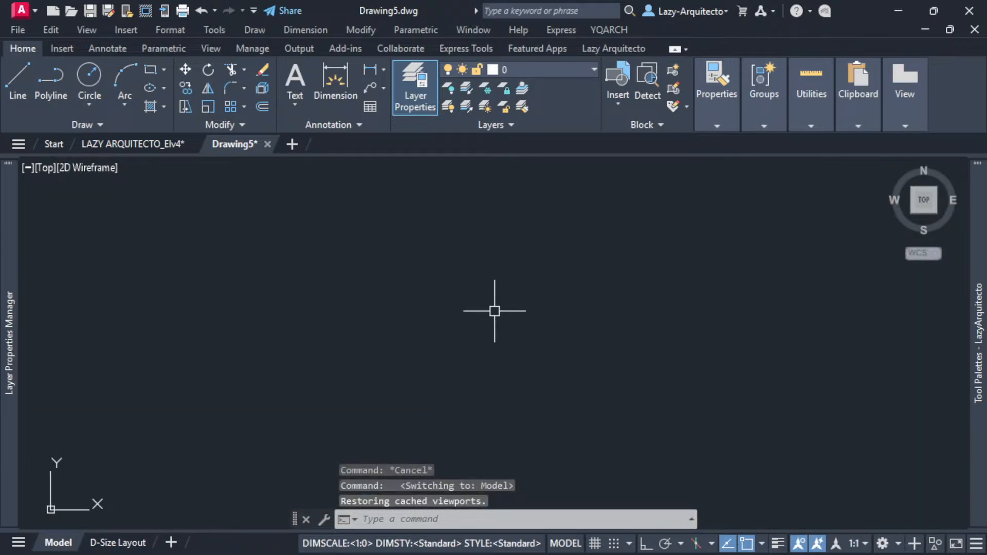
{"action": "key", "text": "ctrl+v"}
{"action": "scroll", "coordinate": [401, 316], "scroll_direction": "down", "scroll_amount": 3}
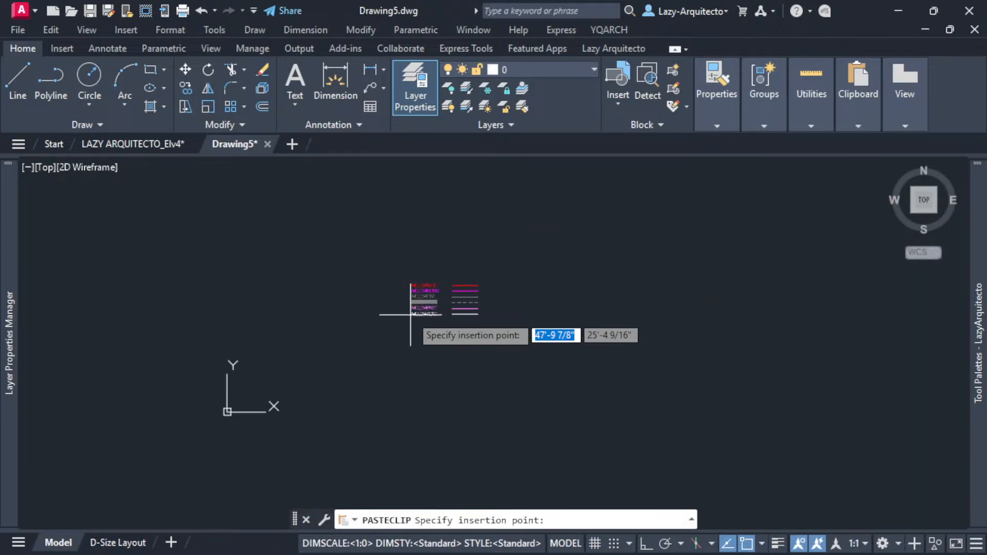
{"action": "type", "text": "0"}
{"action": "key", "text": "Tab"}
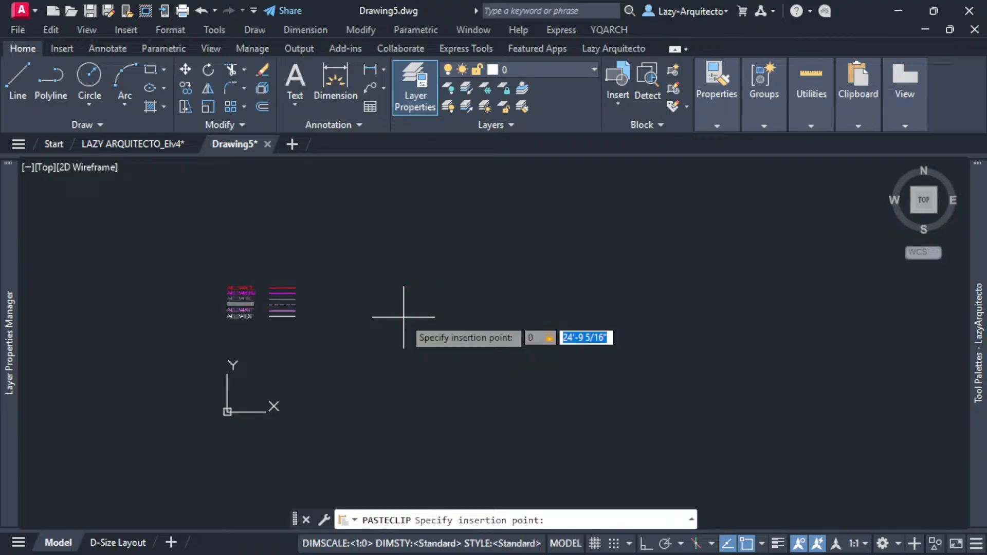
{"action": "type", "text": "0"}
{"action": "key", "text": "Return"}
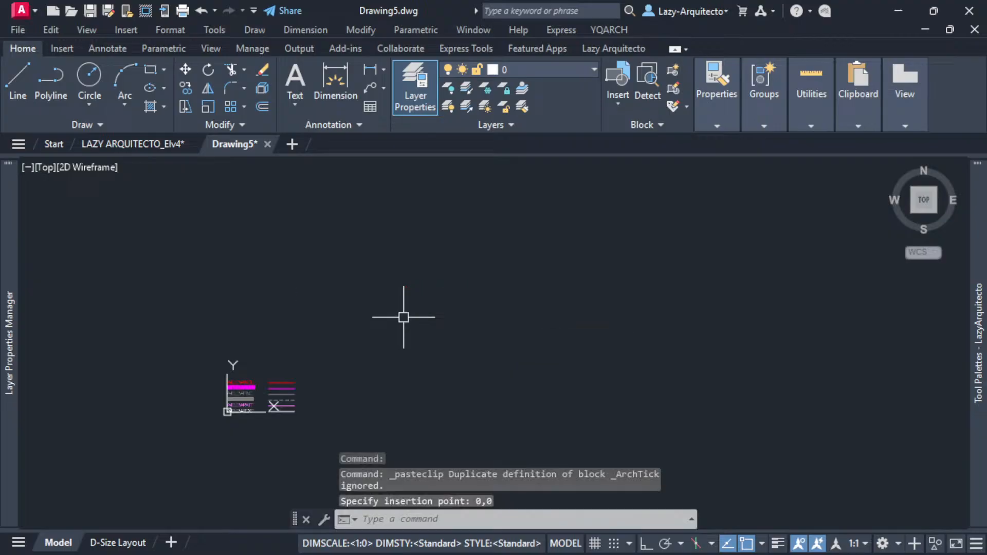
{"action": "scroll", "coordinate": [191, 444], "scroll_direction": "up", "scroll_amount": 5}
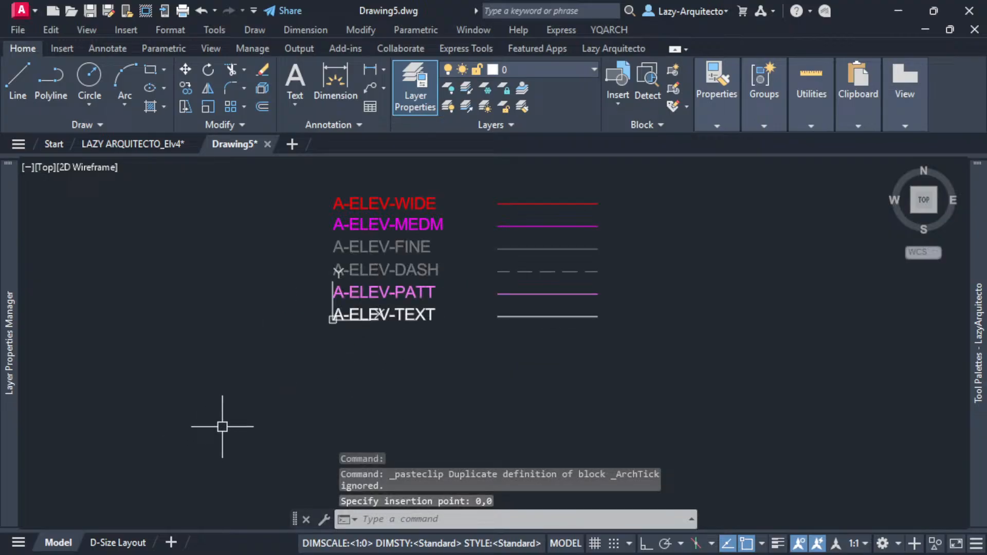
{"action": "middle_click_drag", "start_coordinate": [416, 341], "coordinate": [348, 379]}
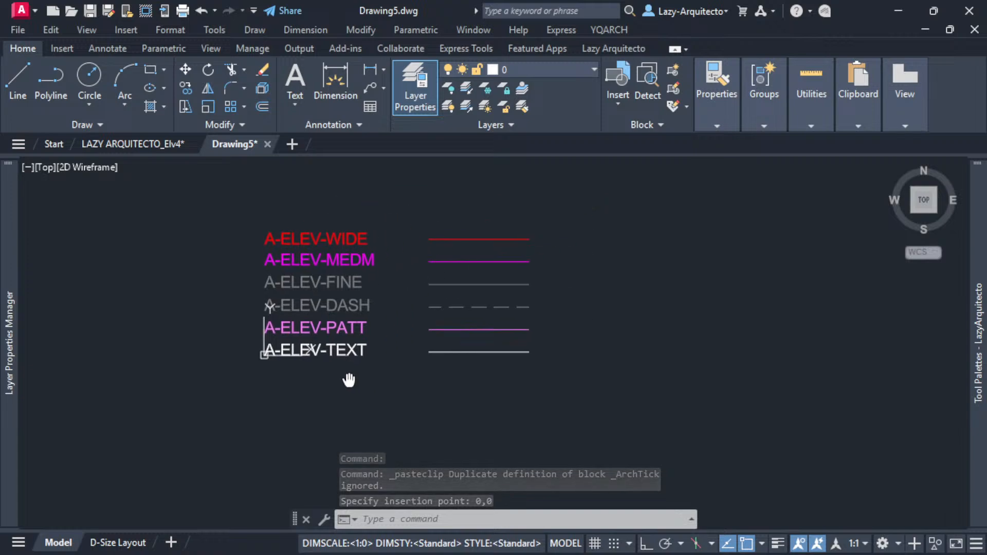
{"action": "middle_click_drag", "start_coordinate": [418, 229], "coordinate": [427, 289]}
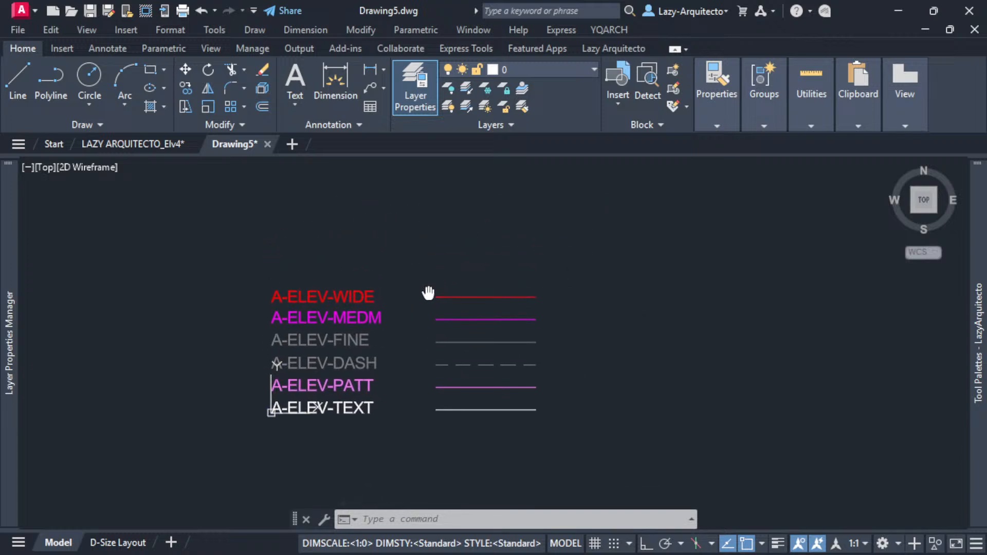
{"action": "left_click", "coordinate": [375, 294]}
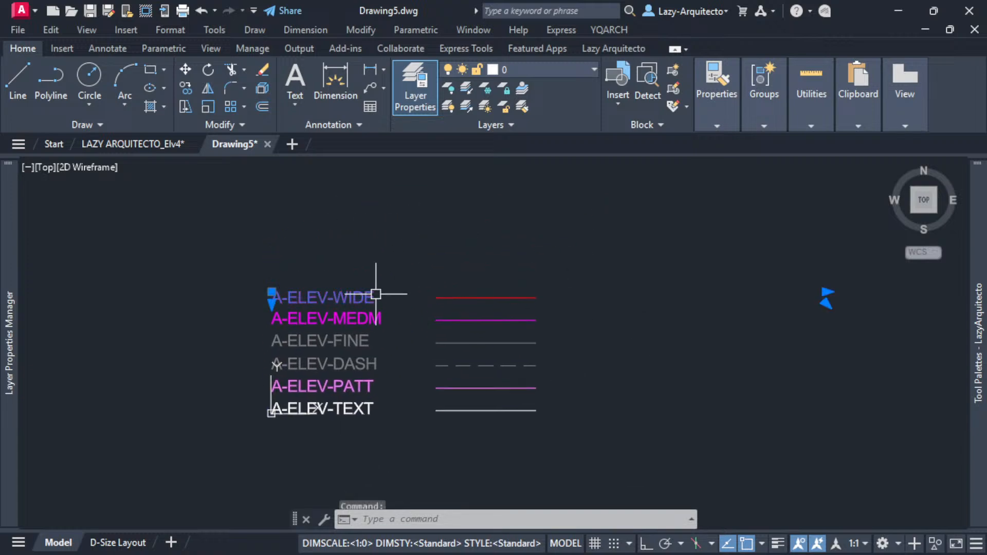
{"action": "type", "text": "co"}
{"action": "key", "text": "Return"}
{"action": "left_click", "coordinate": [366, 270]}
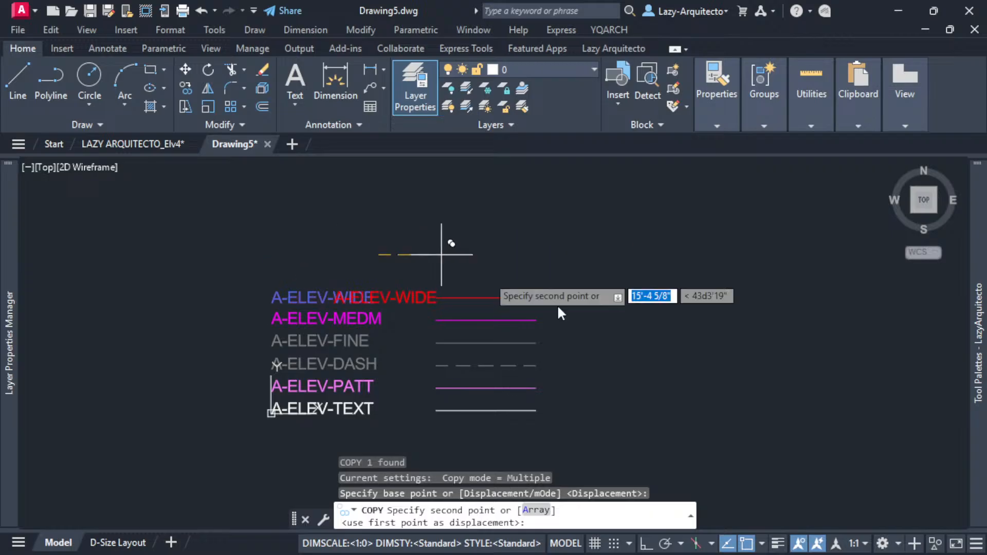
{"action": "left_click", "coordinate": [647, 544]}
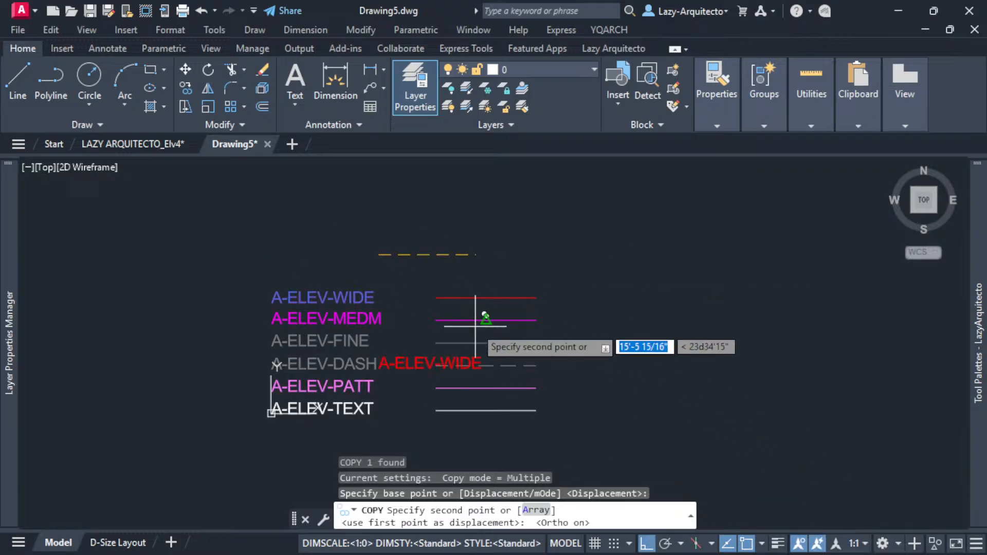
{"action": "left_click", "coordinate": [350, 226]}
{"action": "key", "text": "Escape"}
{"action": "key", "text": "ctrl+z"}
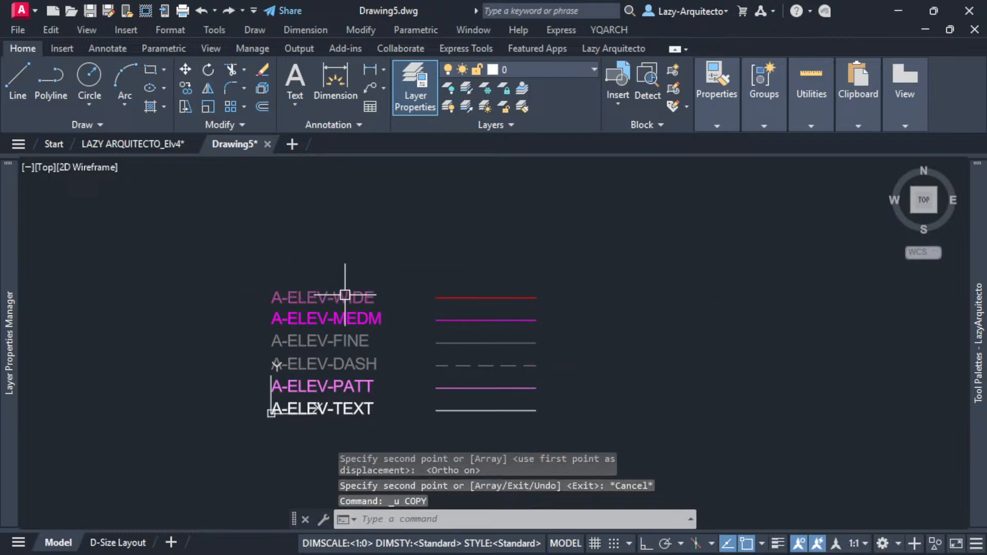
Copy the A-ELEV-WIDE label straight up to just above the original as the basis for a heading.
{"action": "left_click", "coordinate": [345, 294]}
{"action": "type", "text": "co"}
{"action": "key", "text": "Return"}
{"action": "left_click", "coordinate": [373, 271]}
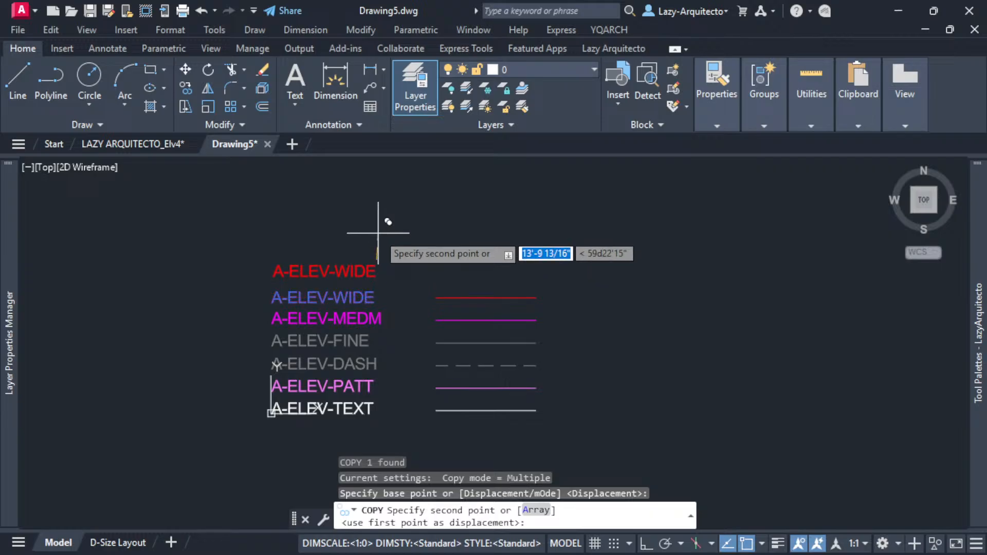
{"action": "left_click", "coordinate": [375, 243]}
{"action": "key", "text": "Escape"}
Change the copied top label's text to "EXTERIOR ELEV LAYERS LA" and underline it.
{"action": "double_click", "coordinate": [357, 272]}
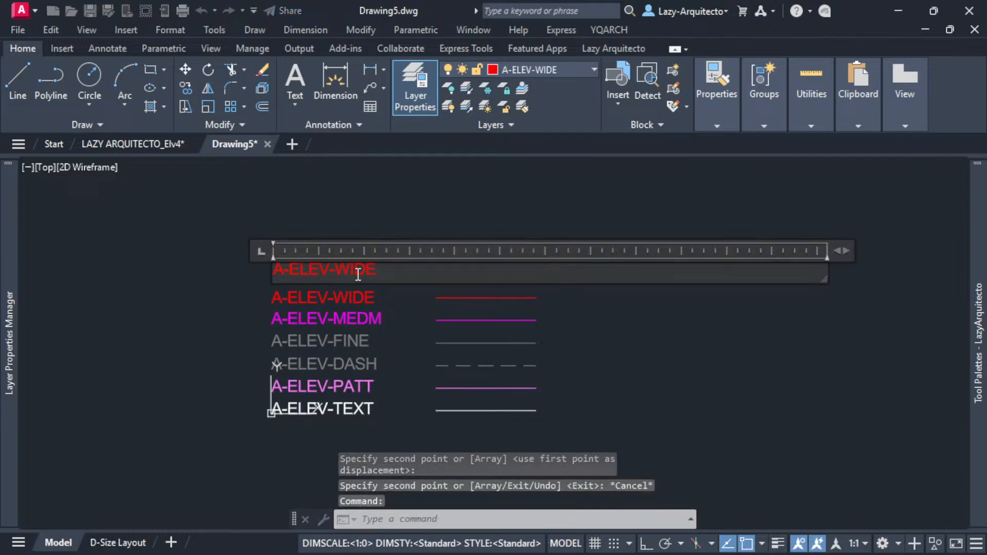
{"action": "type", "text": "EXTE"}
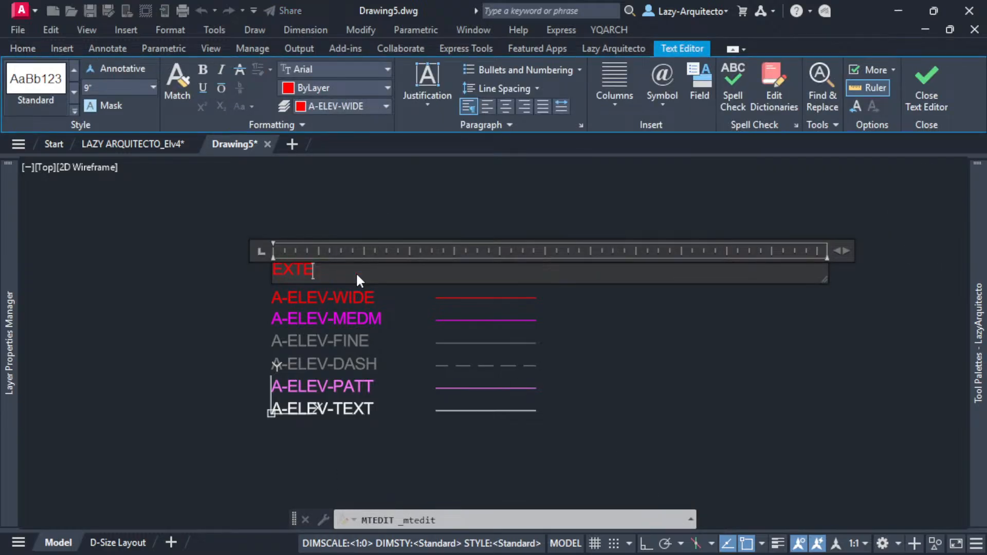
{"action": "type", "text": "RIOR ELEV LAYERS LA"}
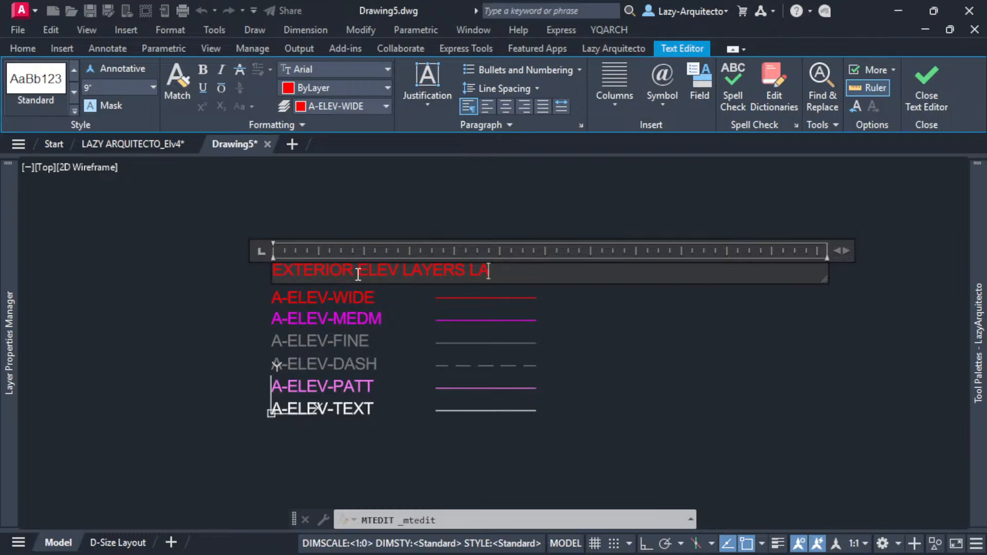
{"action": "left_click", "coordinate": [396, 309]}
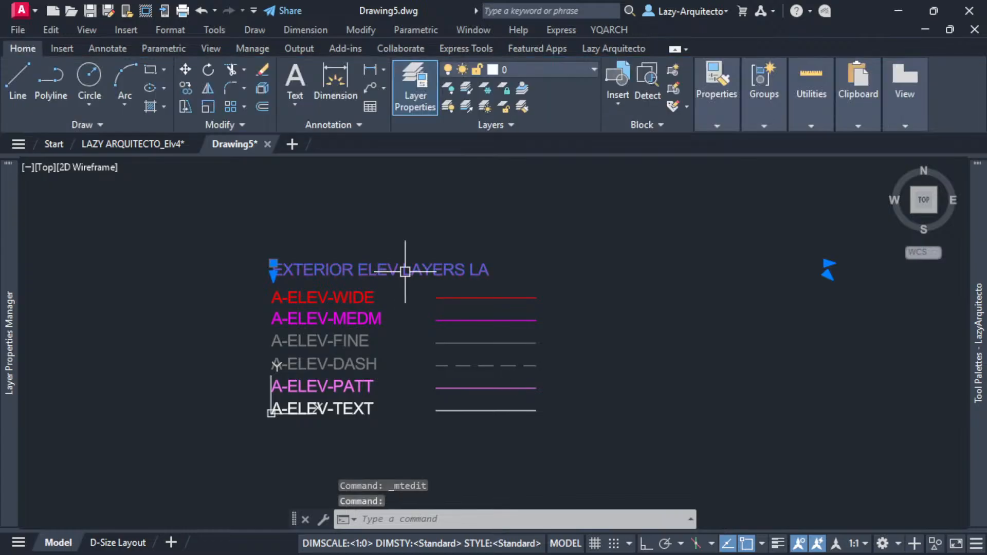
{"action": "double_click", "coordinate": [406, 271]}
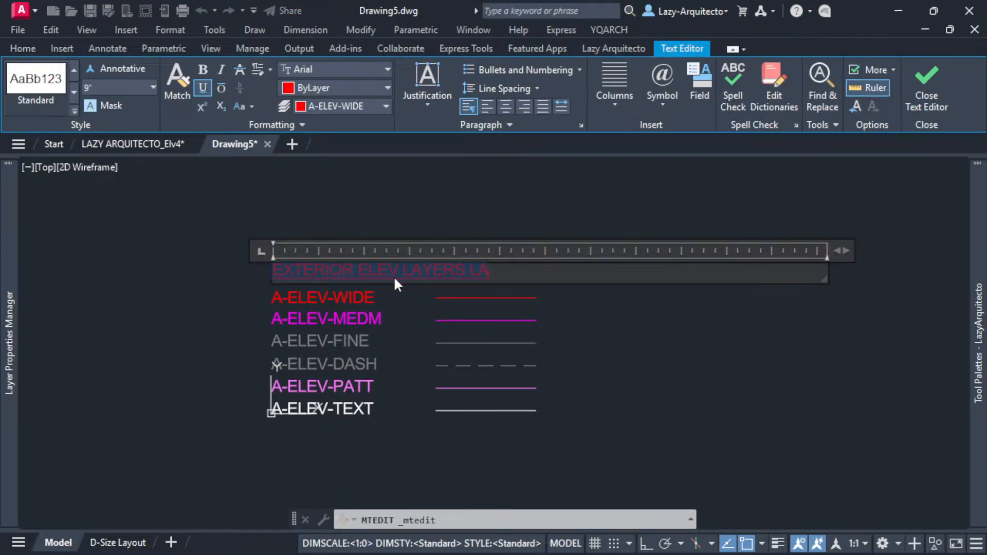
{"action": "left_click", "coordinate": [398, 294]}
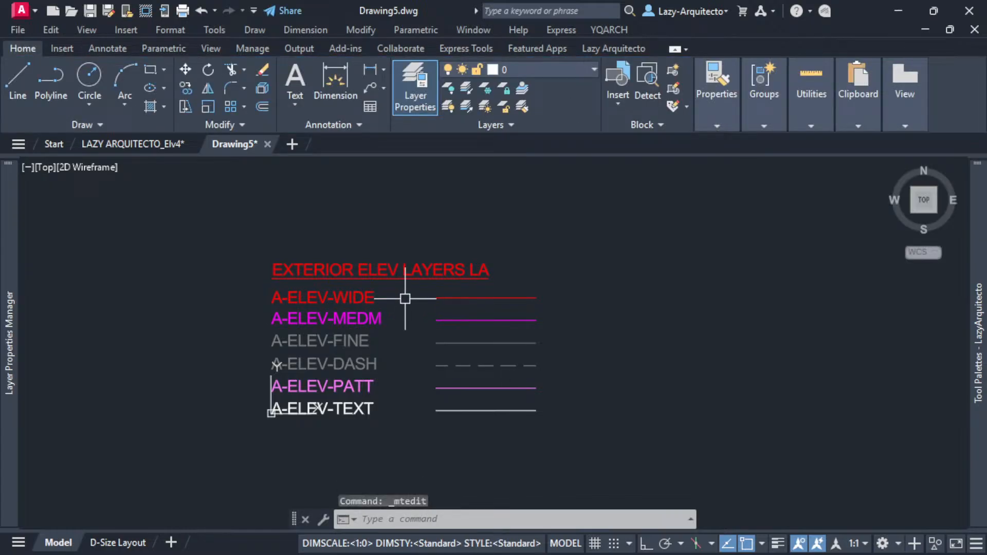
Start saving the drawing and create a new folder named LAYER-ELEV inside the 01_AUTOCAD folder.
{"action": "key", "text": "ctrl+s"}
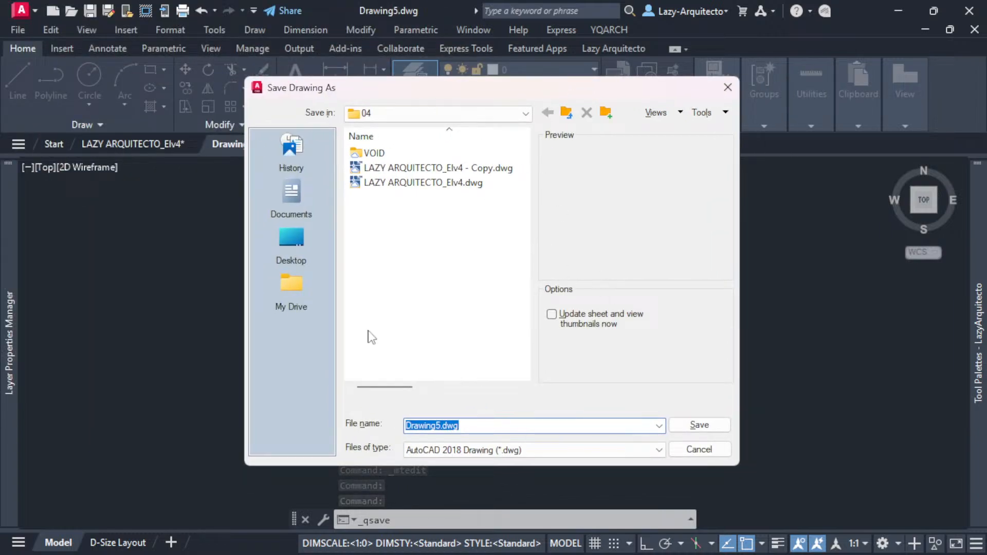
{"action": "left_click", "coordinate": [524, 113]}
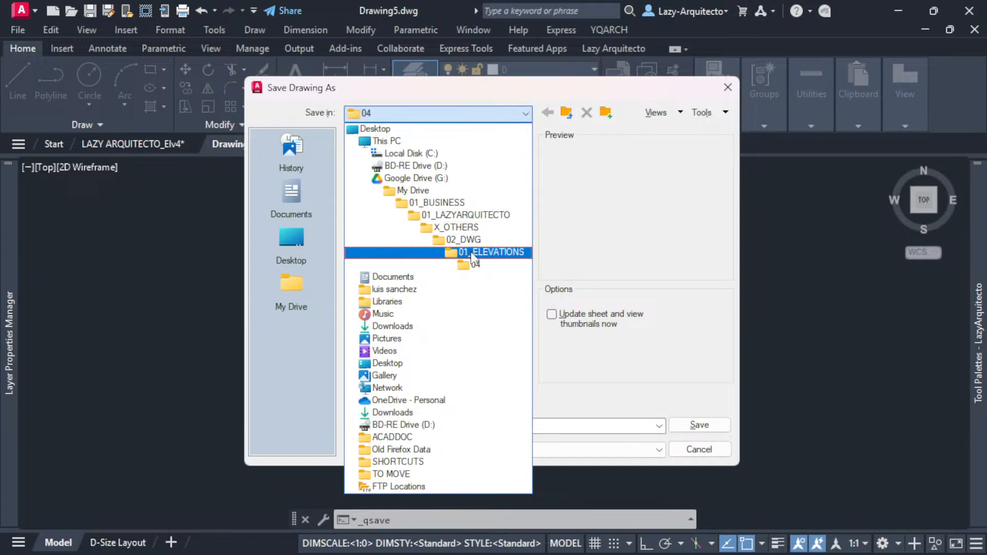
{"action": "left_click", "coordinate": [456, 217]}
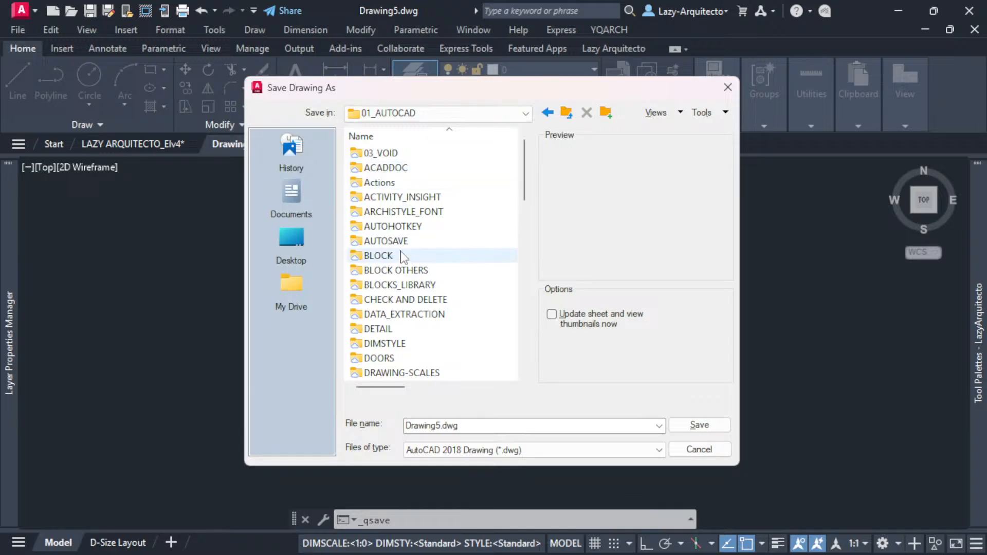
{"action": "left_click", "coordinate": [605, 113]}
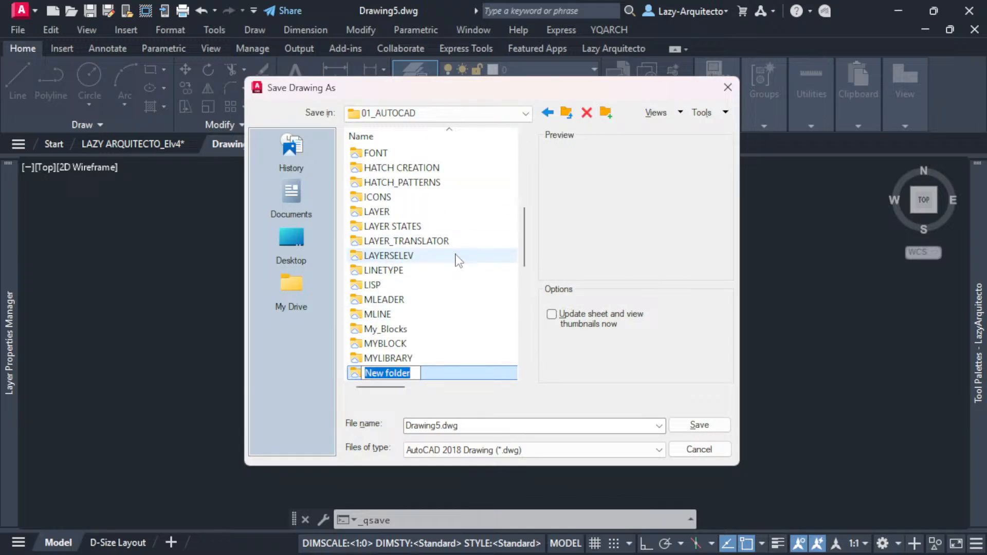
{"action": "type", "text": "LAYER"}
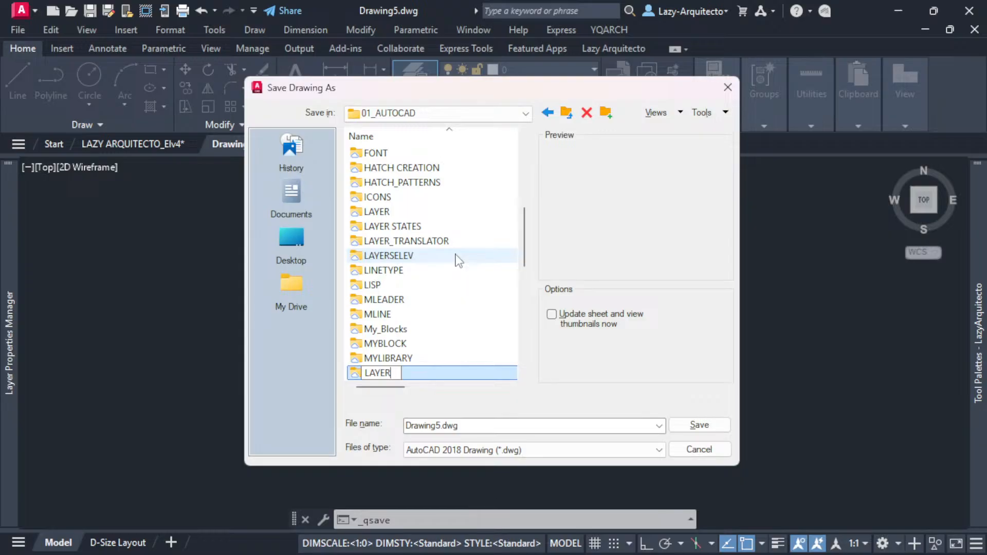
{"action": "type", "text": "-ELEVA"}
{"action": "key", "text": "BackSpace"}
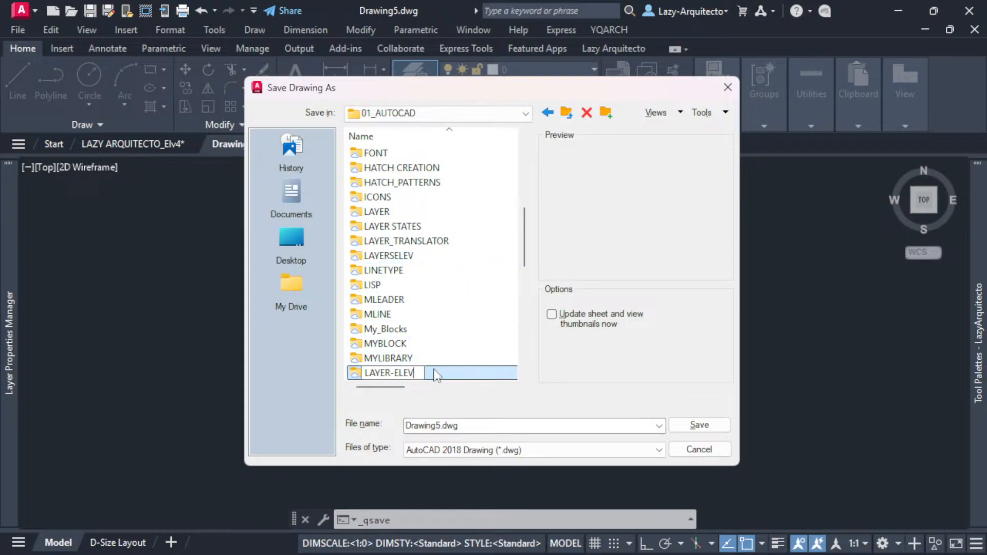
{"action": "key", "text": "Return"}
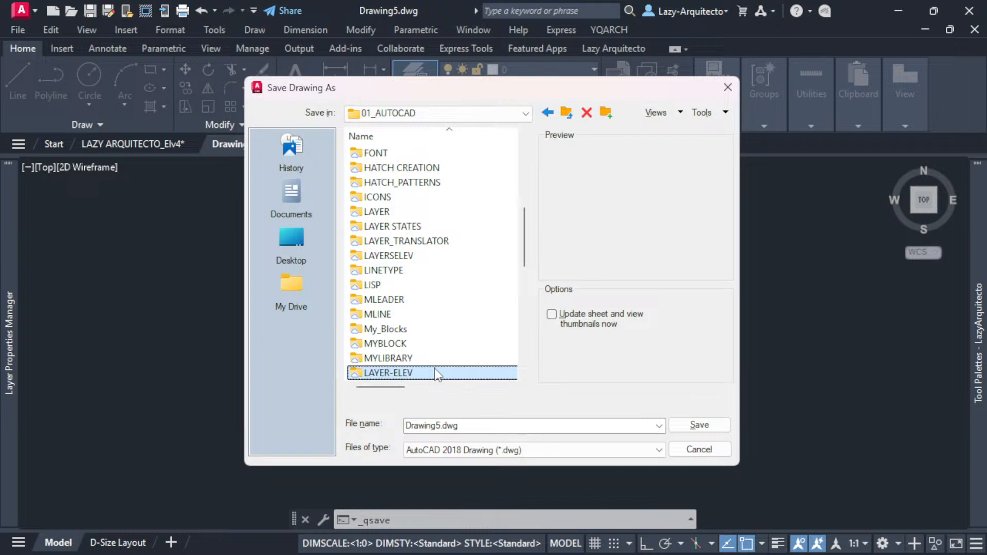
Rename the new folder to LAYERS-ELEV and open it as the save location.
{"action": "left_click", "coordinate": [404, 379]}
{"action": "left_click", "coordinate": [394, 373]}
{"action": "type", "text": "S"}
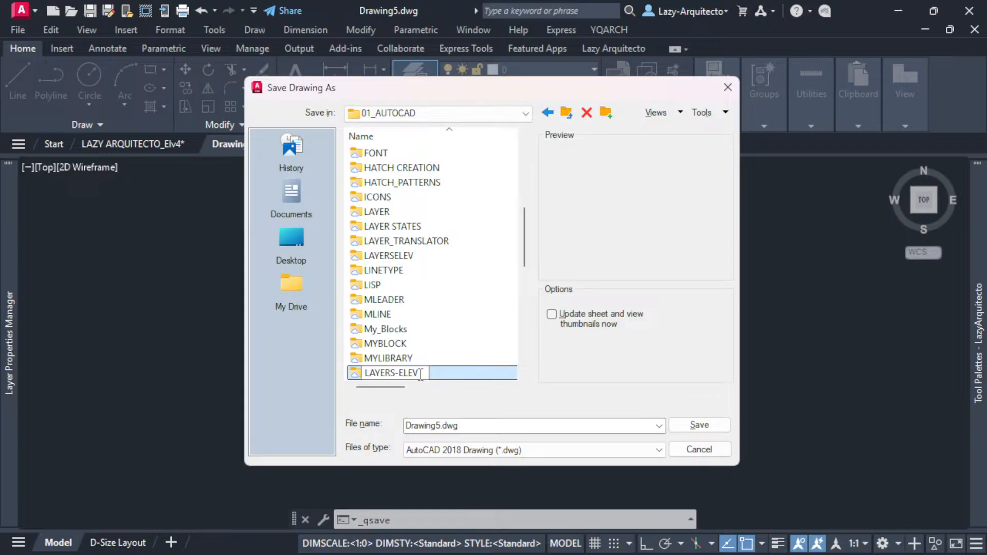
{"action": "key", "text": "Return"}
{"action": "double_click", "coordinate": [421, 374]}
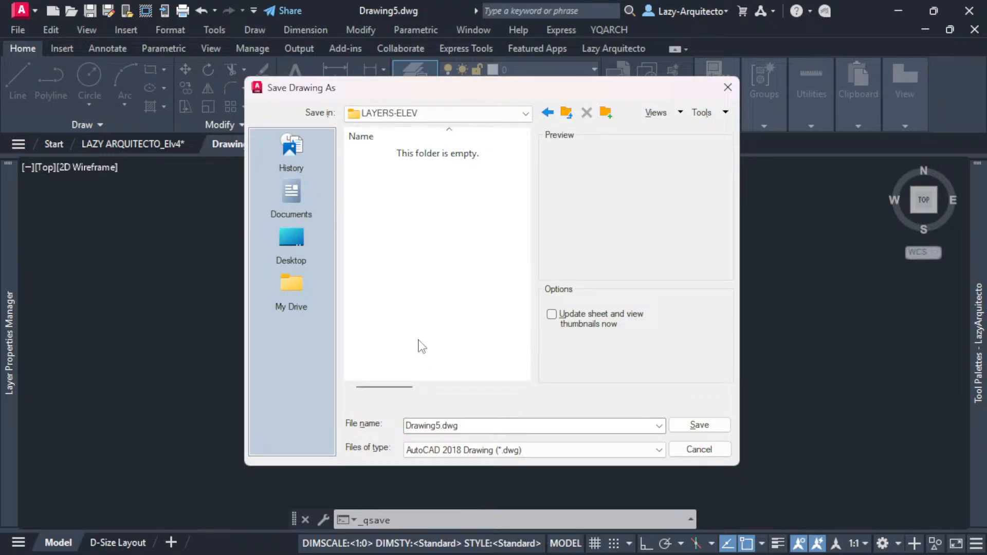
Save the drawing in the LAYERS-ELEV folder under the file name LAYERS-ELEVATIONS.dwg.
{"action": "double_click", "coordinate": [438, 425]}
{"action": "left_click_drag", "start_coordinate": [441, 425], "coordinate": [406, 428]}
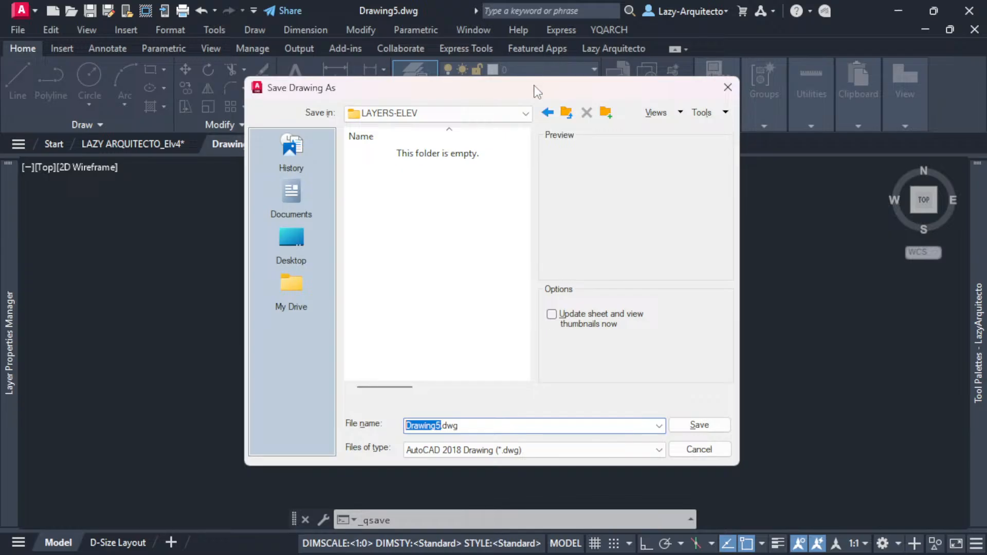
{"action": "left_click_drag", "start_coordinate": [535, 91], "coordinate": [669, 93]}
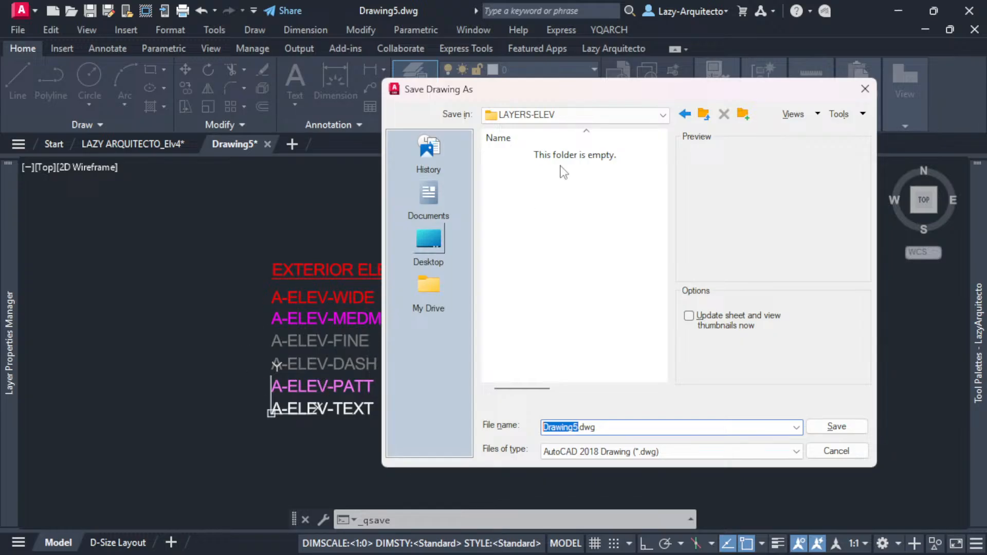
{"action": "left_click_drag", "start_coordinate": [610, 96], "coordinate": [569, 90]}
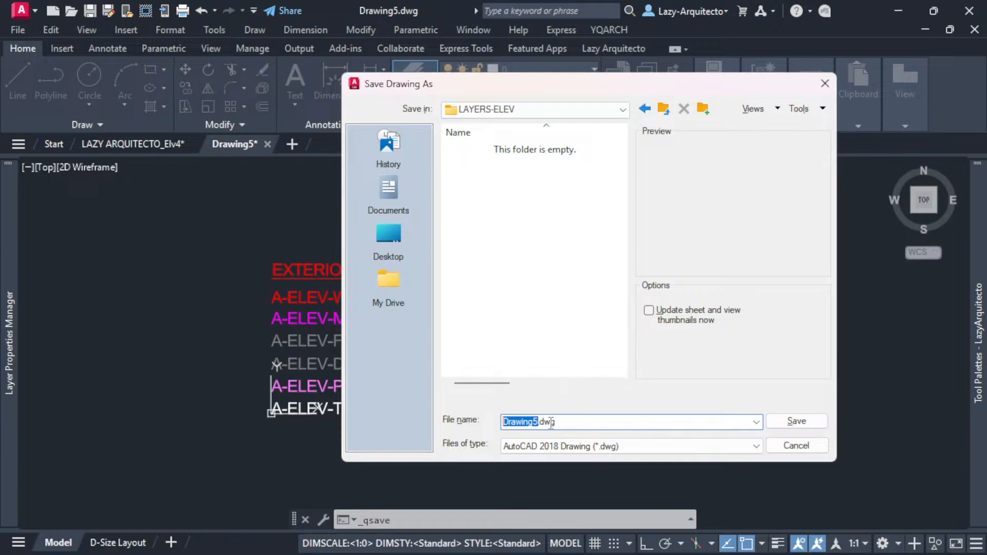
{"action": "type", "text": "LAYERS-ELEVATIO"}
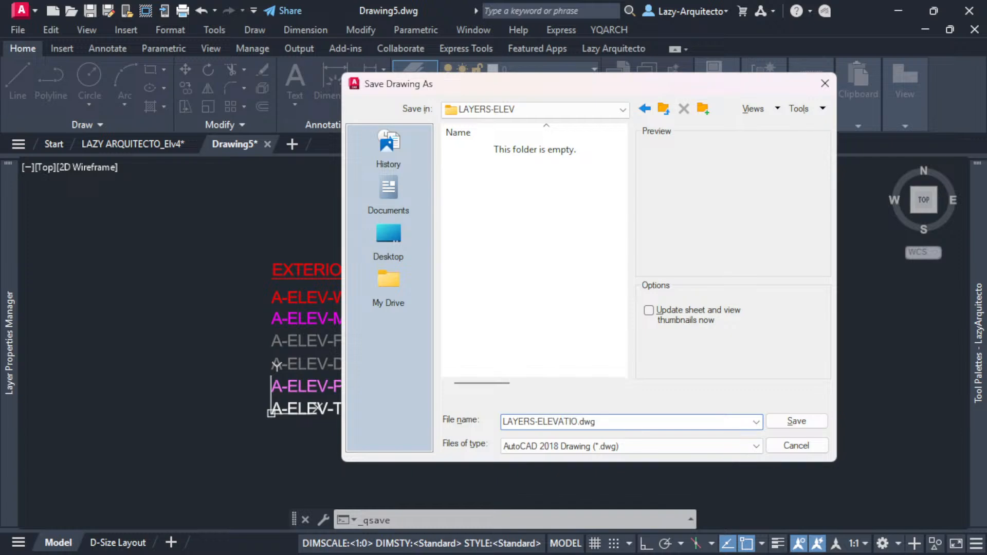
{"action": "key", "text": "BackSpace"}
{"action": "key", "text": "BackSpace"}
{"action": "key", "text": "BackSpace"}
{"action": "key", "text": "BackSpace"}
{"action": "type", "text": "ATIONS"}
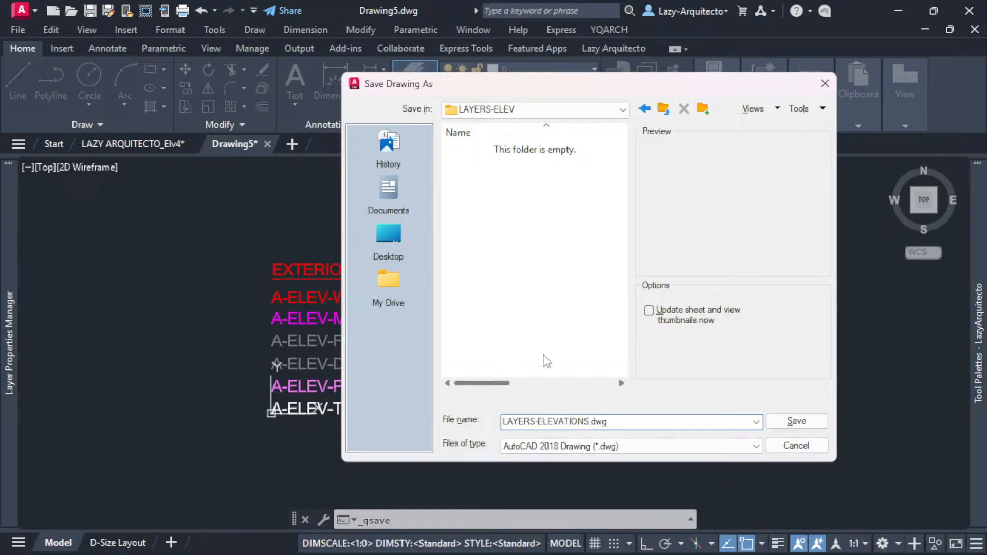
{"action": "left_click", "coordinate": [797, 422]}
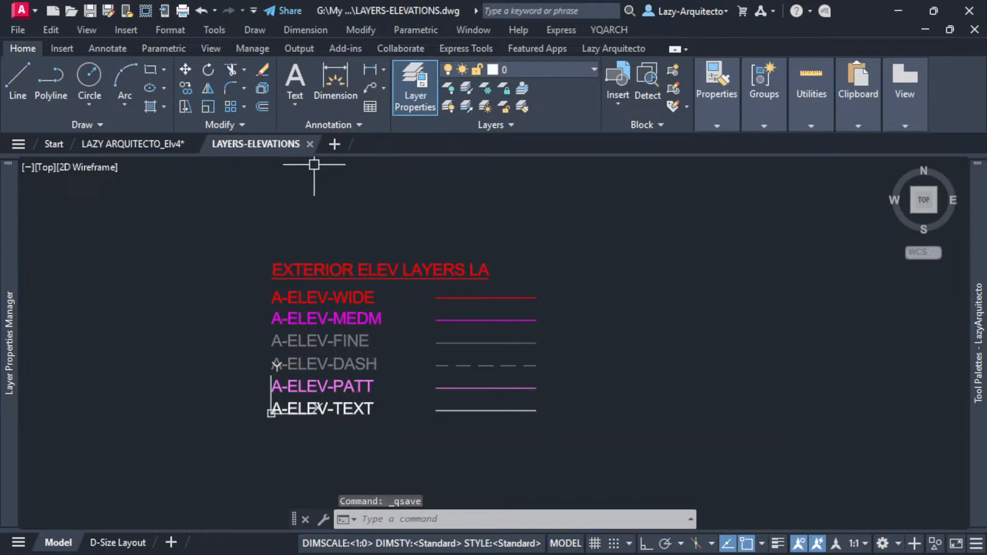
{"action": "mouse_move", "coordinate": [310, 144]}
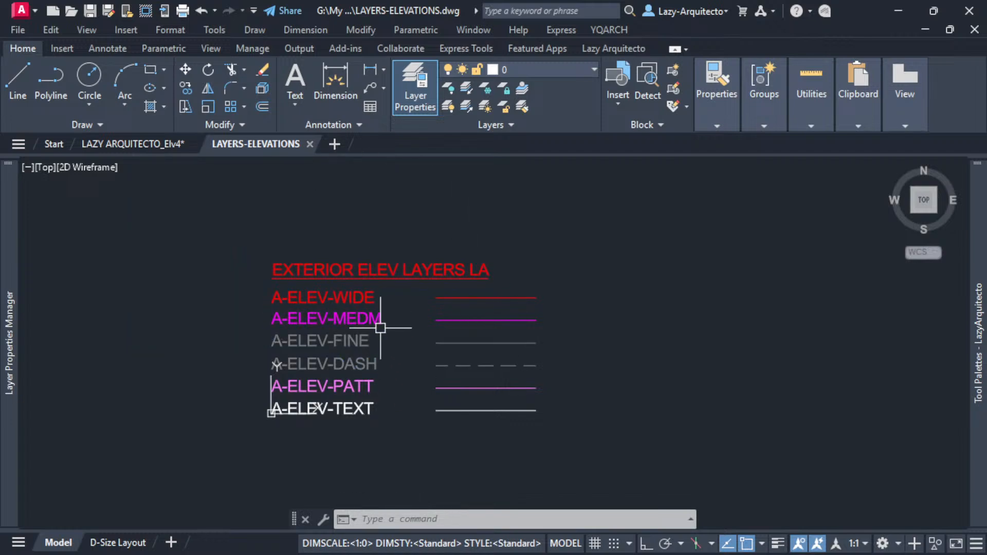
{"action": "left_click", "coordinate": [165, 144]}
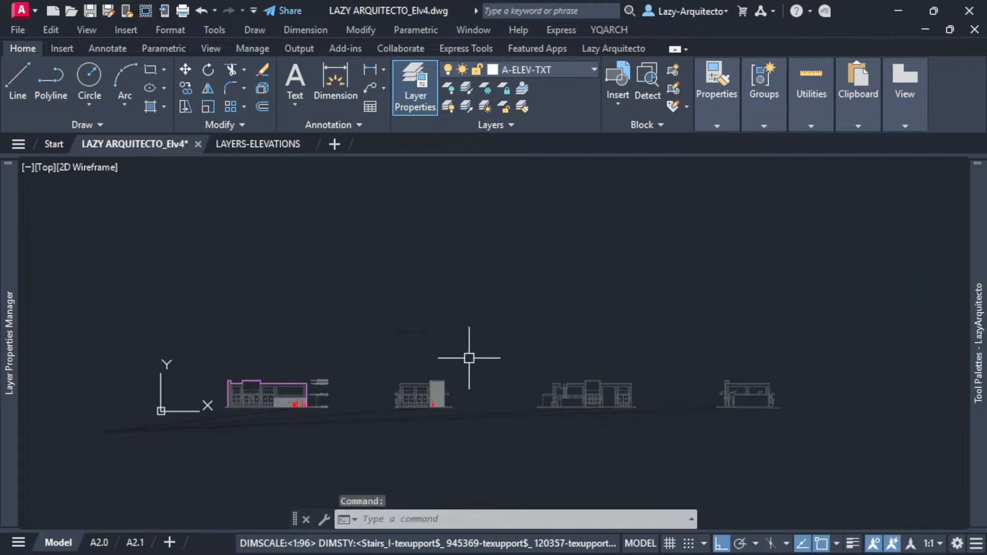
{"action": "scroll", "coordinate": [260, 378], "scroll_direction": "up", "scroll_amount": 2}
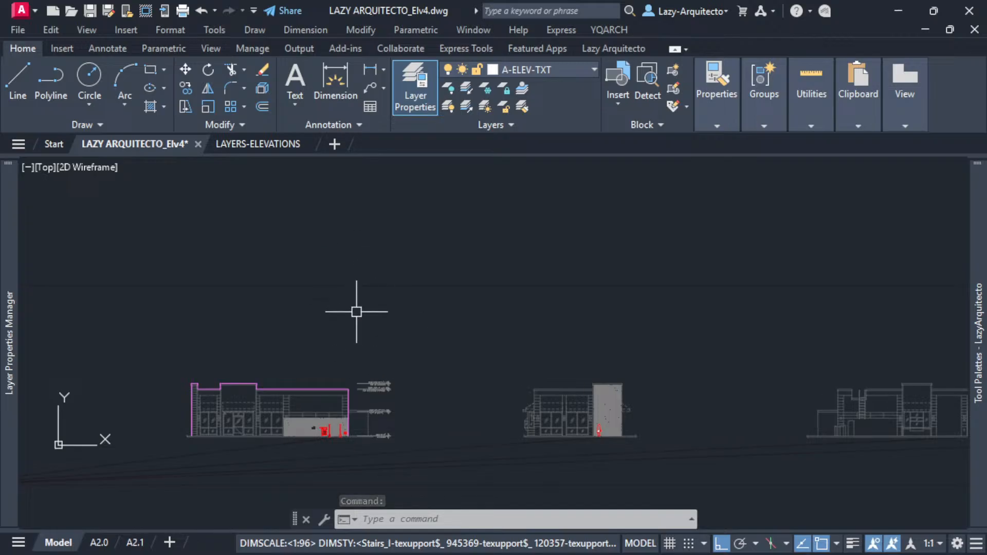
In LAYERS-ELEVATIONS, draw a freehand three-segment polyline that crosses over the heading, layer labels and sample lines.
{"action": "left_click", "coordinate": [268, 145]}
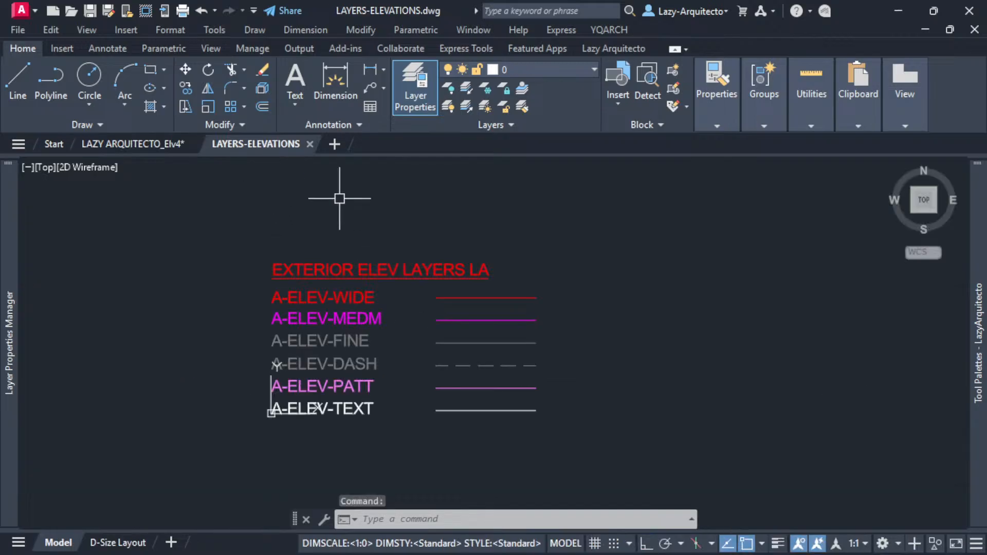
{"action": "type", "text": "pl"}
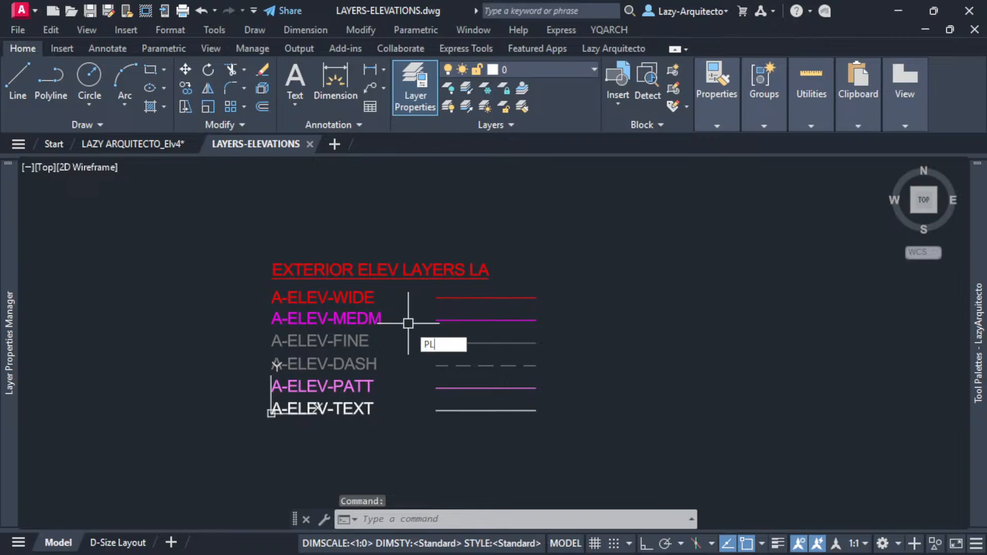
{"action": "key", "text": "Return"}
{"action": "left_click", "coordinate": [269, 237]}
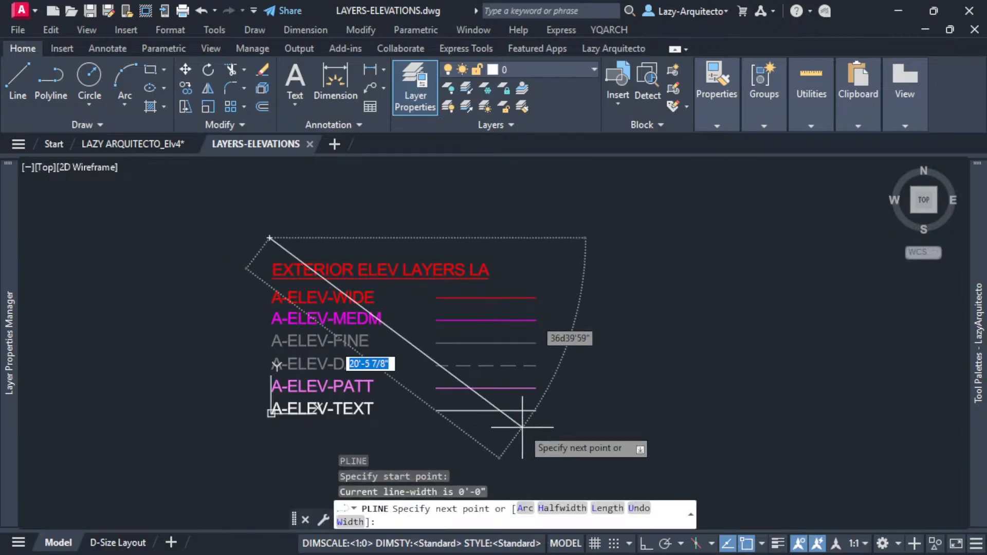
{"action": "left_click", "coordinate": [545, 436]}
{"action": "left_click", "coordinate": [546, 222]}
{"action": "left_click", "coordinate": [232, 433]}
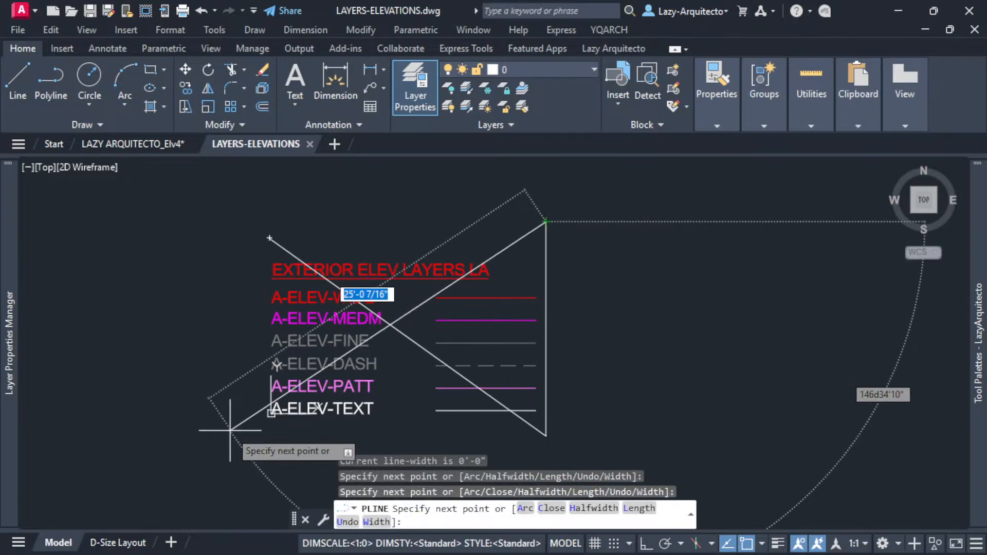
{"action": "key", "text": "Escape"}
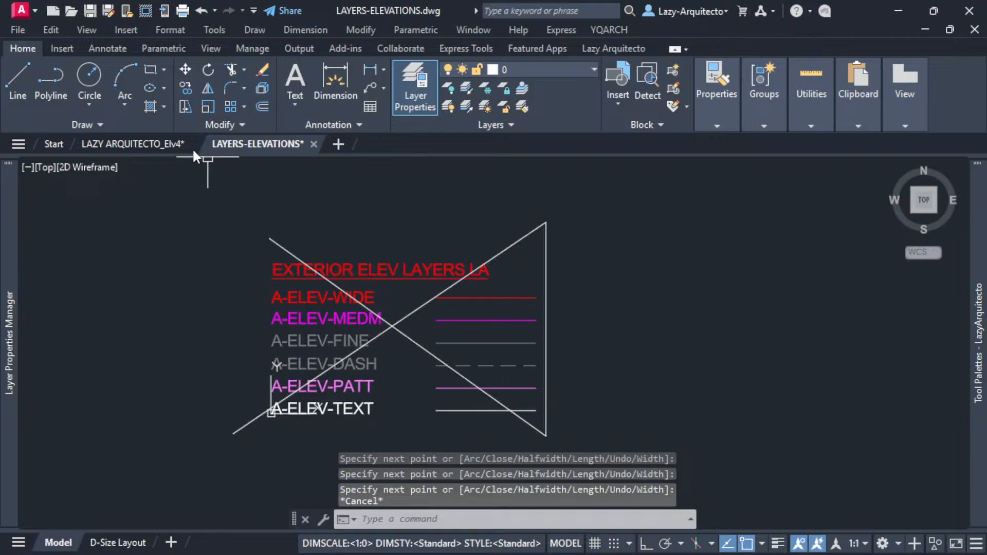
Close the LAYERS-ELEVATIONS drawing and save its changes.
{"action": "left_click", "coordinate": [173, 143]}
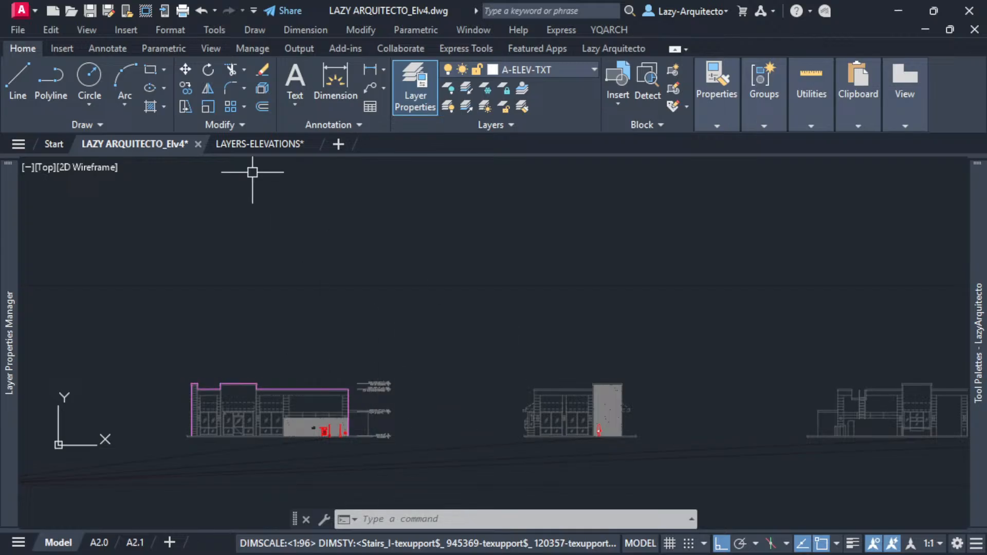
{"action": "left_click", "coordinate": [257, 144]}
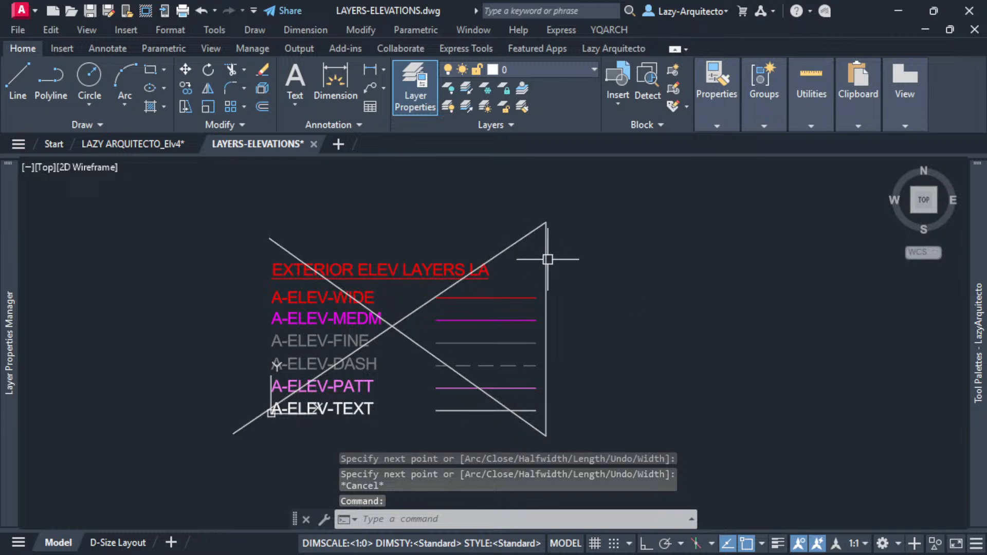
{"action": "left_click", "coordinate": [313, 143]}
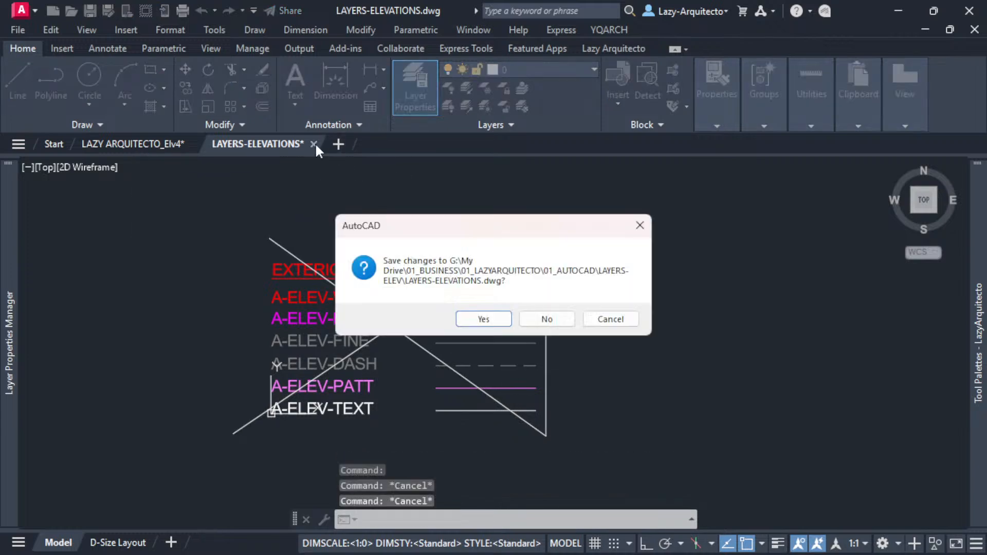
{"action": "left_click", "coordinate": [481, 319]}
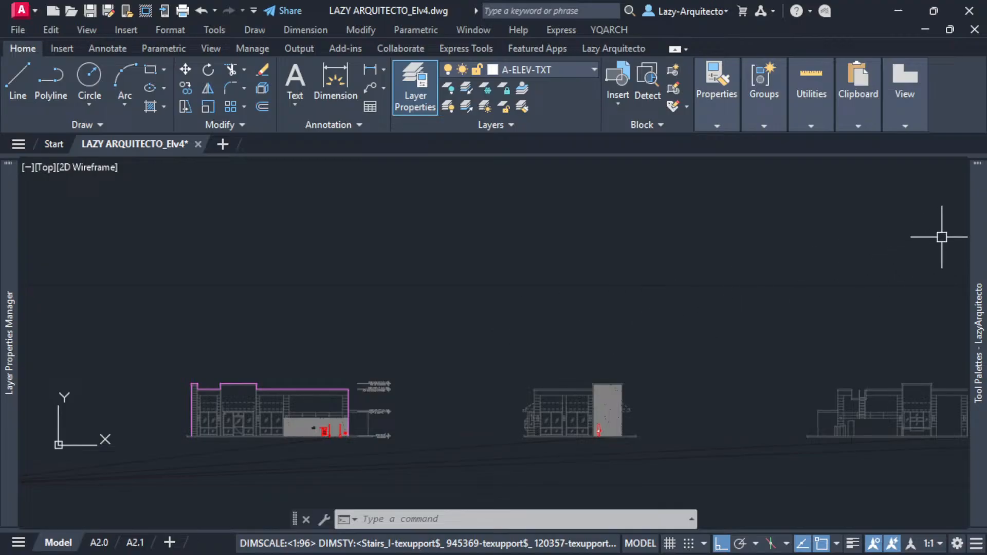
Open the COMMANDMACROS palette, show its saved macros, and move it to float over the middle of the drawing.
{"action": "mouse_move", "coordinate": [979, 223]}
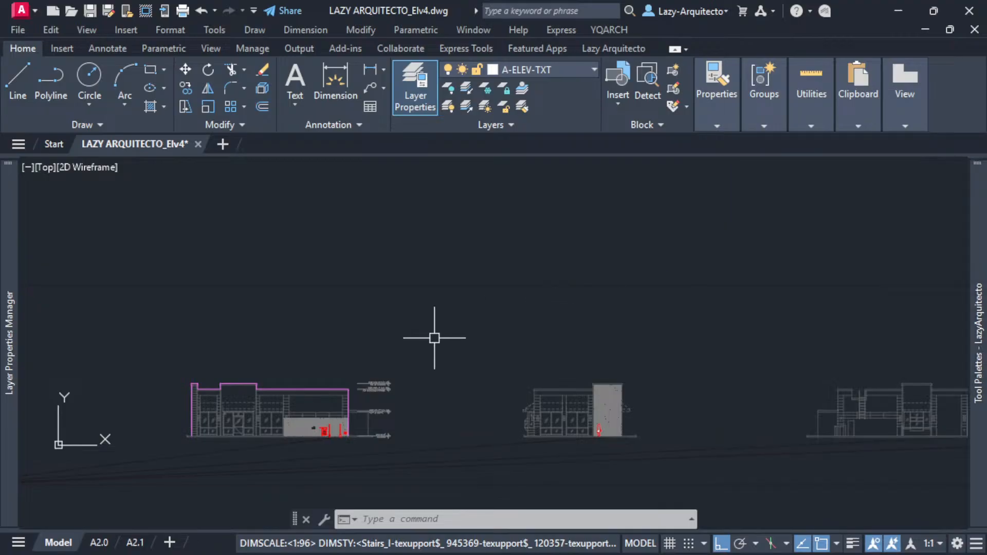
{"action": "middle_click_drag", "start_coordinate": [441, 357], "coordinate": [496, 338]}
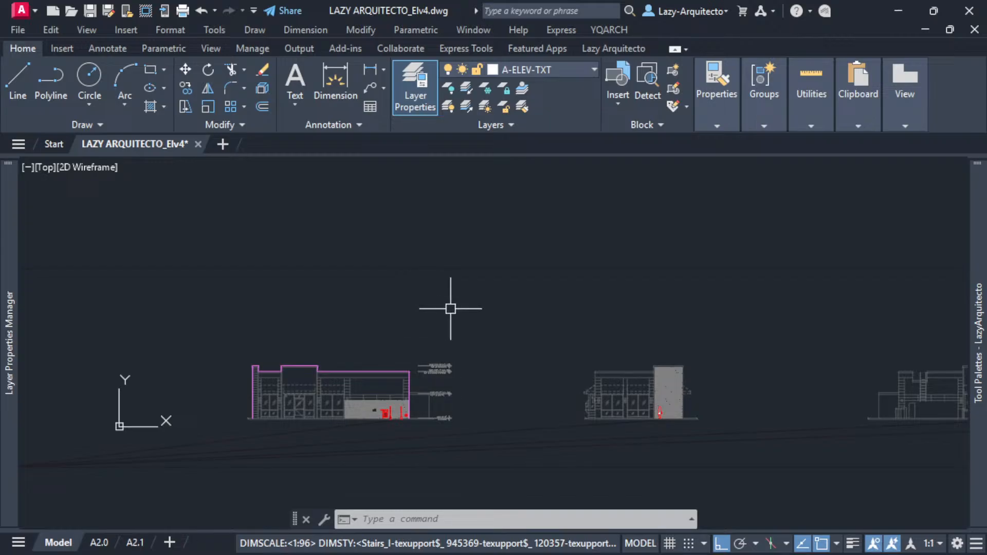
{"action": "mouse_move", "coordinate": [476, 317]}
{"action": "middle_mouse_down"}
{"action": "mouse_move", "coordinate": [500, 313]}
{"action": "mouse_move", "coordinate": [503, 335]}
{"action": "middle_mouse_up"}
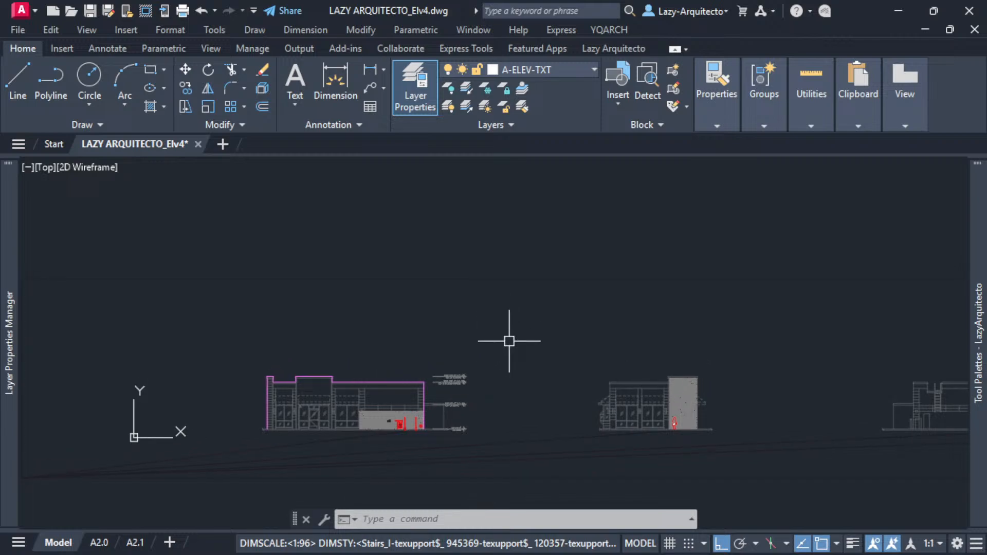
{"action": "type", "text": "MACRO"}
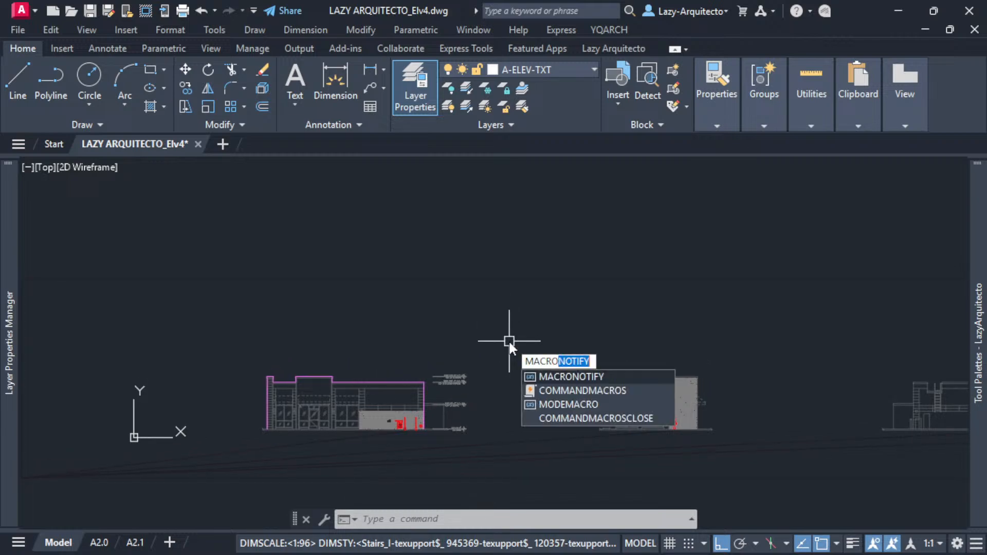
{"action": "key", "text": "Down"}
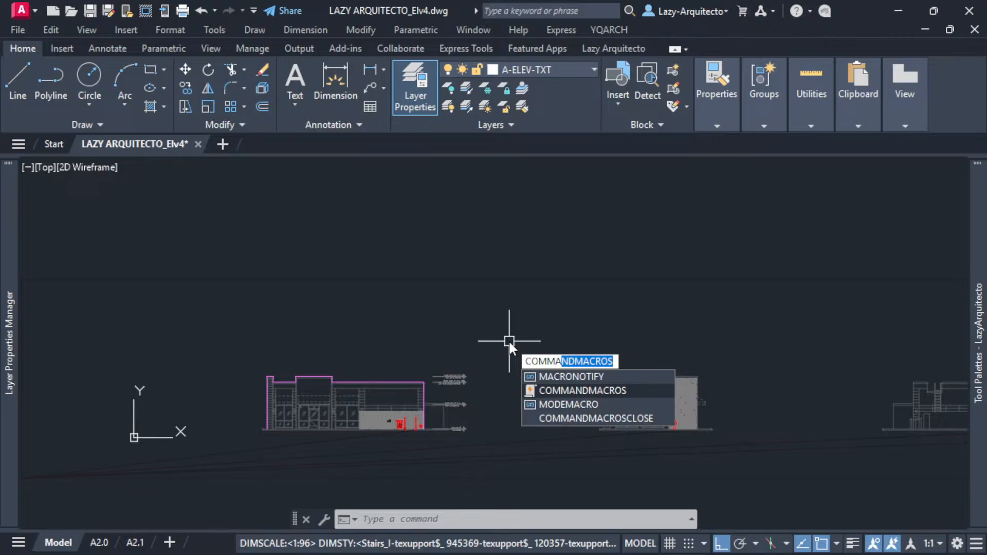
{"action": "key", "text": "Return"}
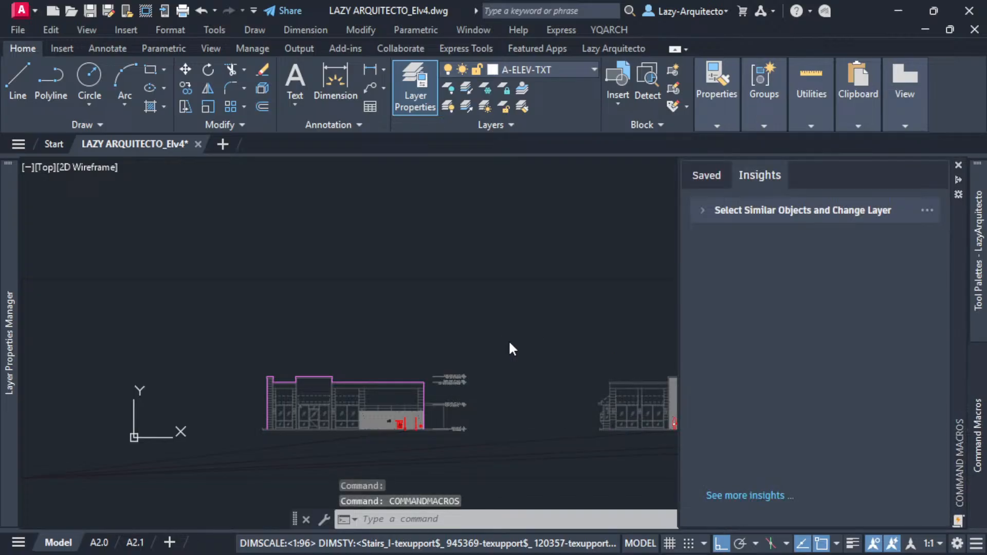
{"action": "left_click", "coordinate": [723, 180]}
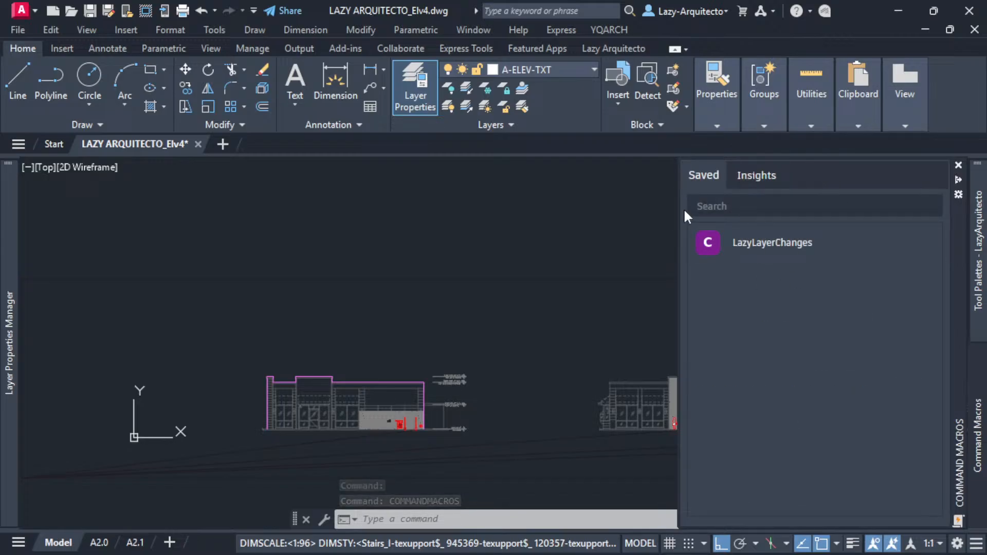
{"action": "left_click_drag", "start_coordinate": [950, 238], "coordinate": [616, 248]}
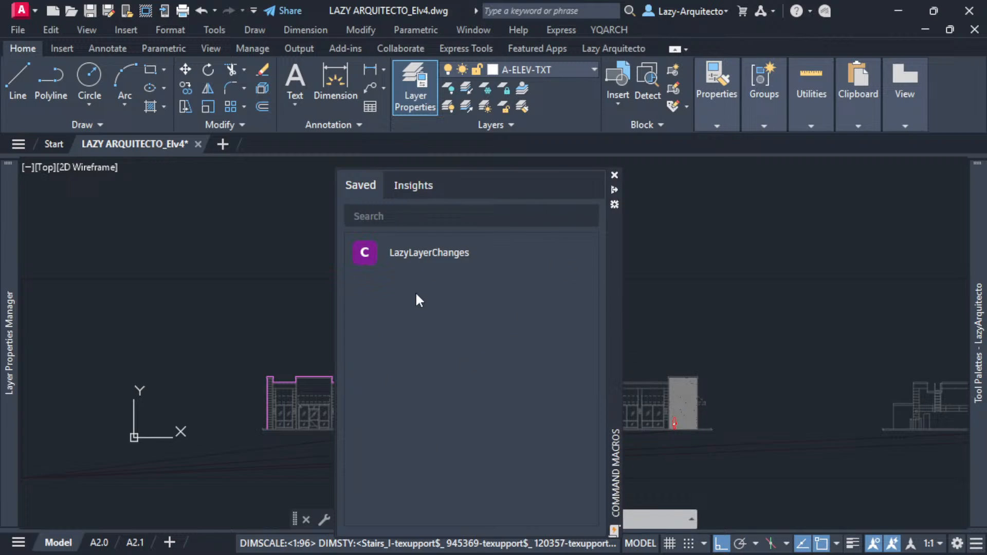
Examine the name, description and macro code of the saved LazyLayerChanges command macro, and leave its editor without changes.
{"action": "right_click", "coordinate": [422, 254]}
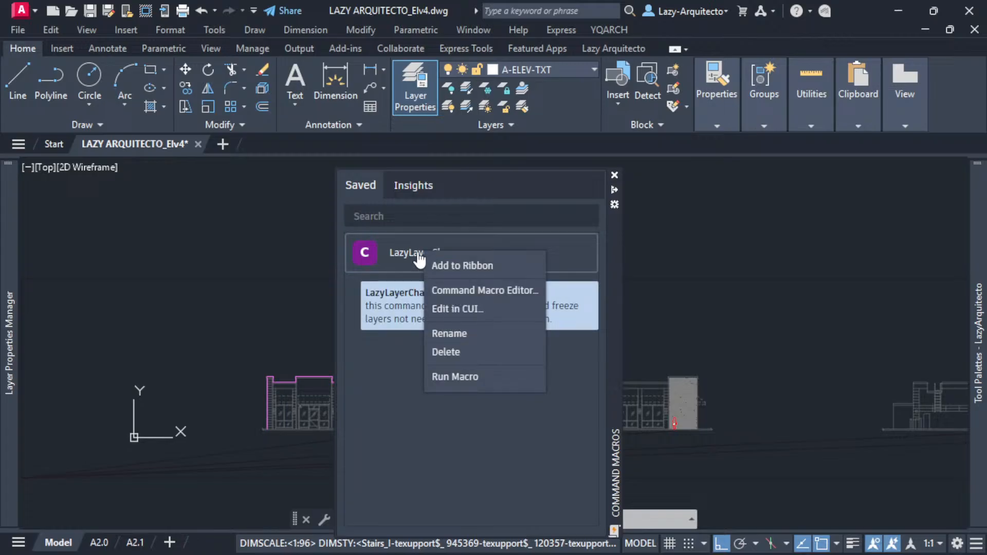
{"action": "left_click", "coordinate": [460, 291]}
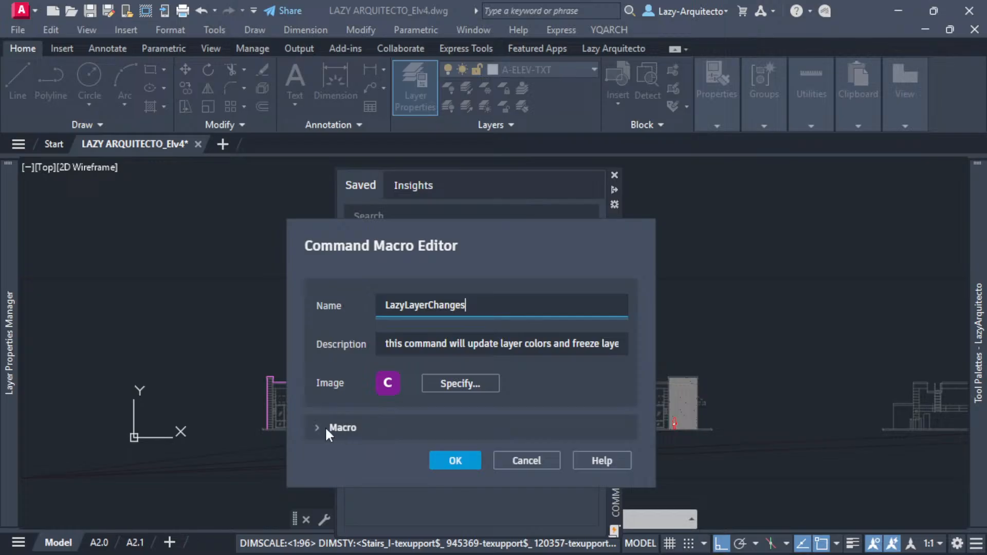
{"action": "left_click", "coordinate": [319, 427]}
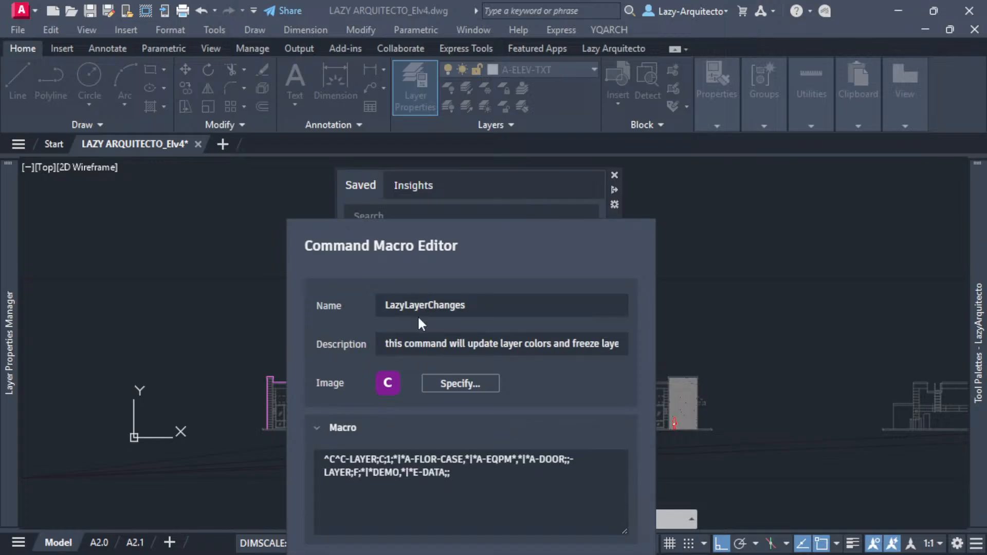
{"action": "left_click_drag", "start_coordinate": [422, 309], "coordinate": [412, 308]}
{"action": "left_click", "coordinate": [425, 346]}
{"action": "left_click", "coordinate": [419, 459]}
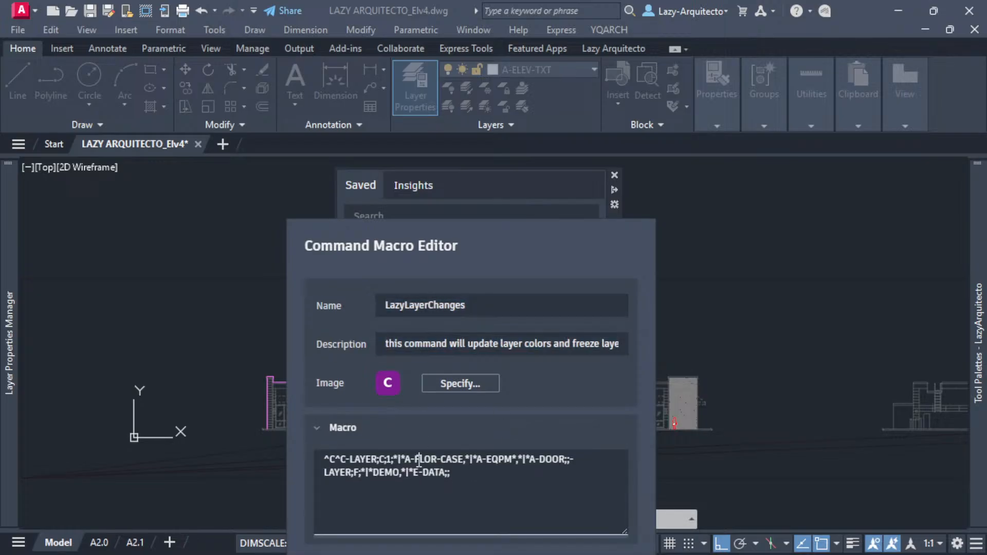
{"action": "left_click_drag", "start_coordinate": [507, 241], "coordinate": [472, 189]}
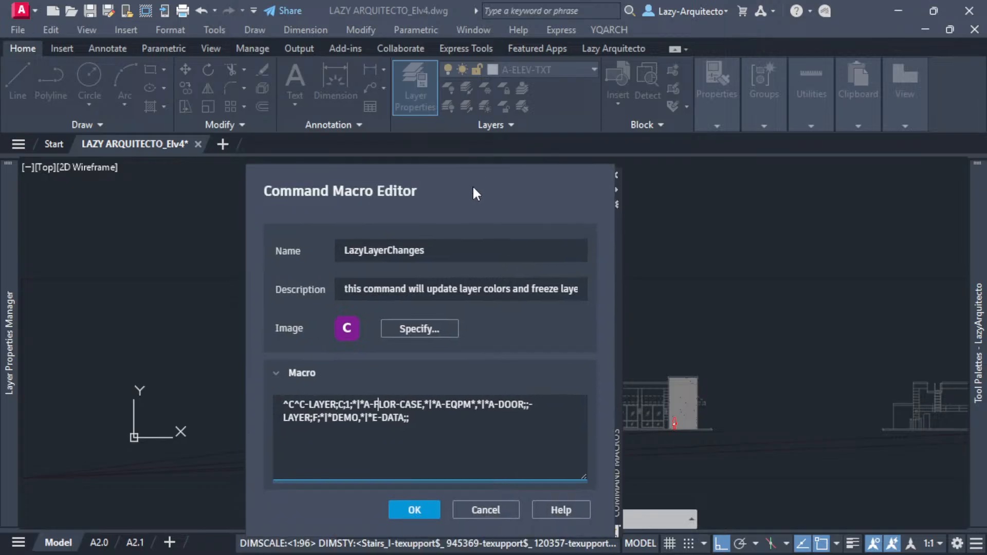
{"action": "left_click", "coordinate": [485, 509]}
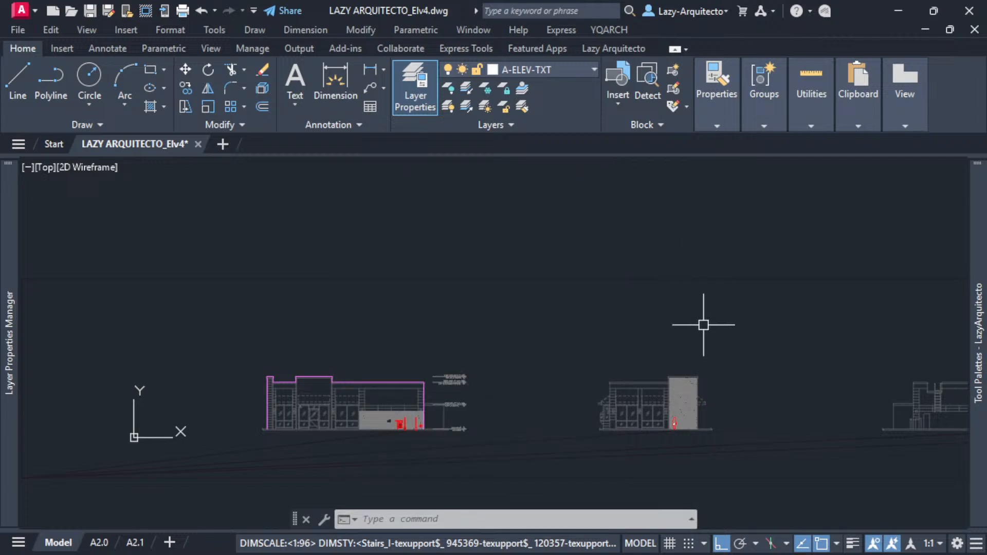
Expand the LazyArquitecto tool palettes and switch to the empty New Palette.
{"action": "middle_click_drag", "start_coordinate": [704, 353], "coordinate": [696, 377]}
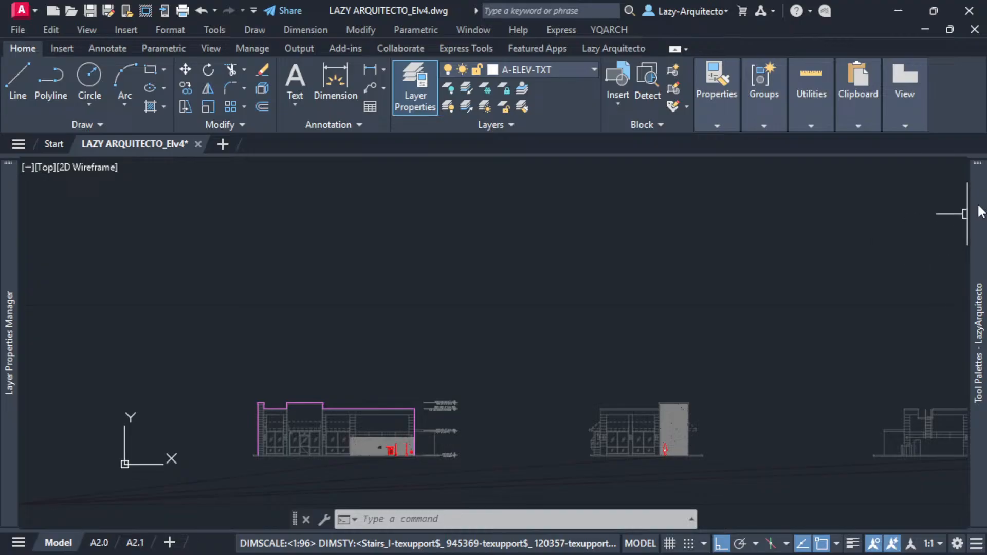
{"action": "mouse_move", "coordinate": [981, 210]}
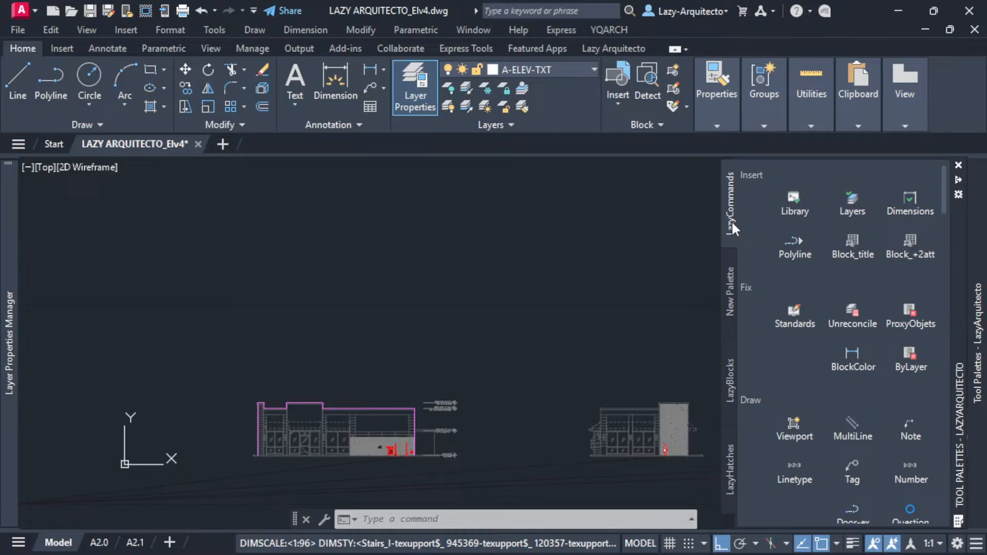
{"action": "right_click", "coordinate": [732, 221]}
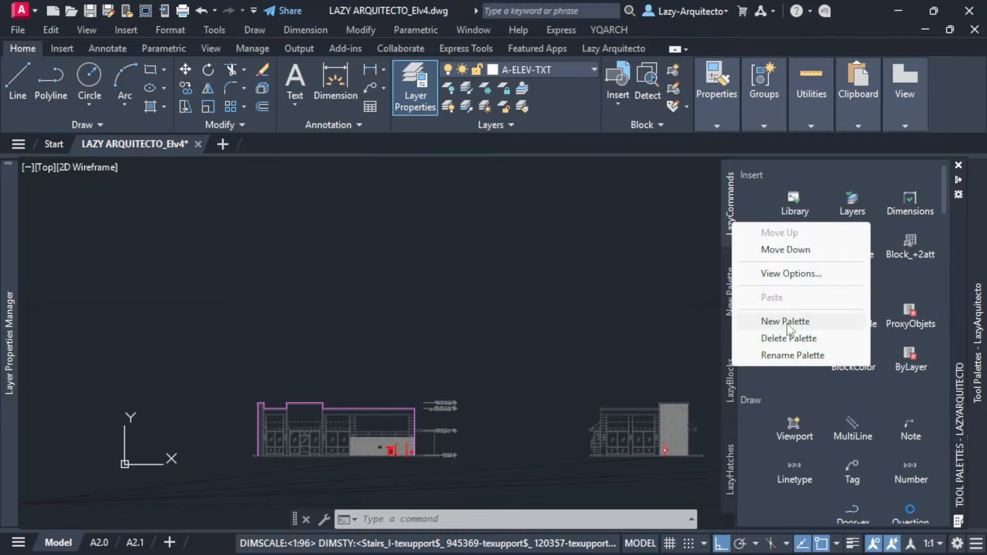
{"action": "left_click", "coordinate": [729, 291]}
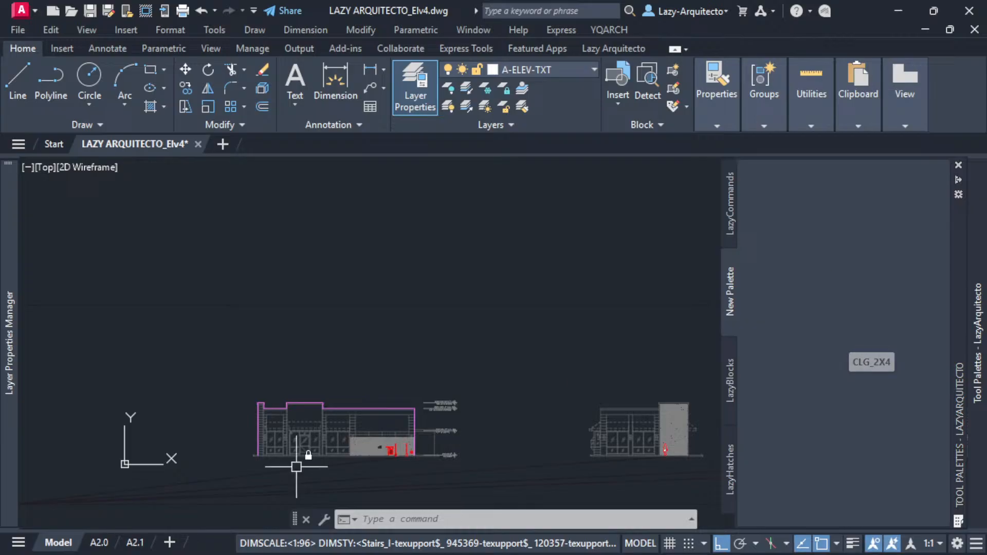
Draw a rectangle about 11'-4" by 8'-5" in the empty space between the first two elevations.
{"action": "left_click", "coordinate": [339, 408]}
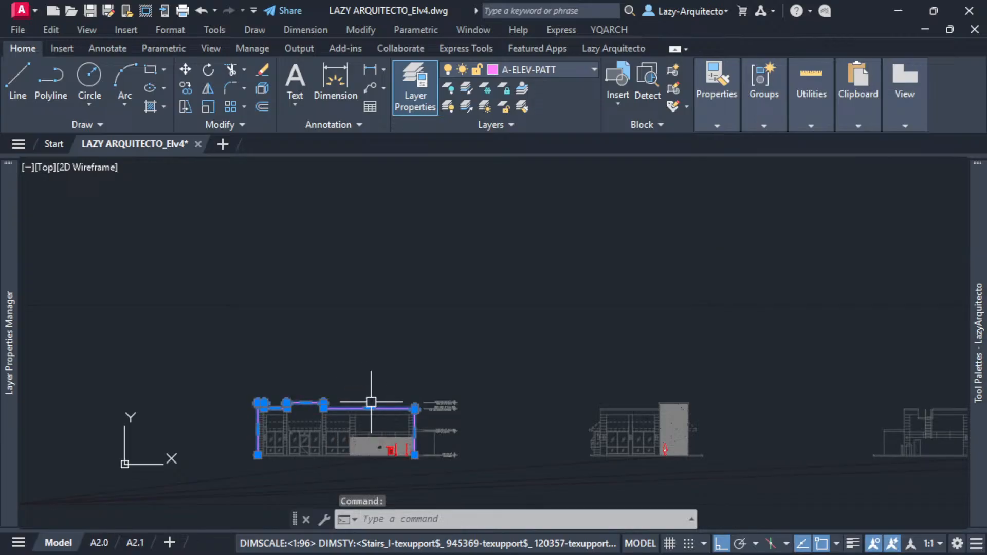
{"action": "key", "text": "Escape"}
{"action": "type", "text": "REC"}
{"action": "key", "text": "space"}
{"action": "left_click", "coordinate": [521, 363]}
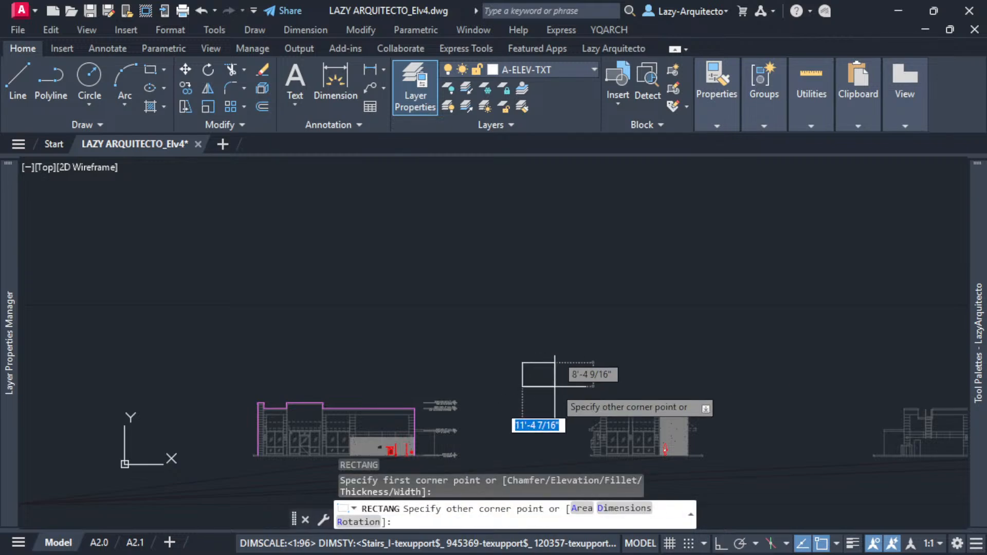
{"action": "left_click", "coordinate": [554, 387]}
Add the new rectangle to New Palette as a Polyline tool and open that tool's properties.
{"action": "left_click", "coordinate": [533, 387]}
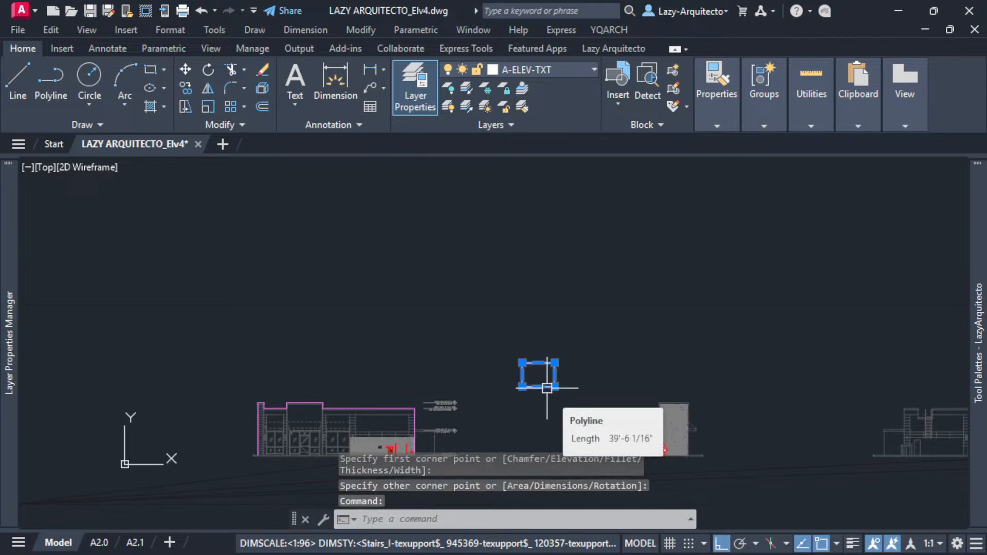
{"action": "left_click_drag", "start_coordinate": [546, 388], "coordinate": [821, 243]}
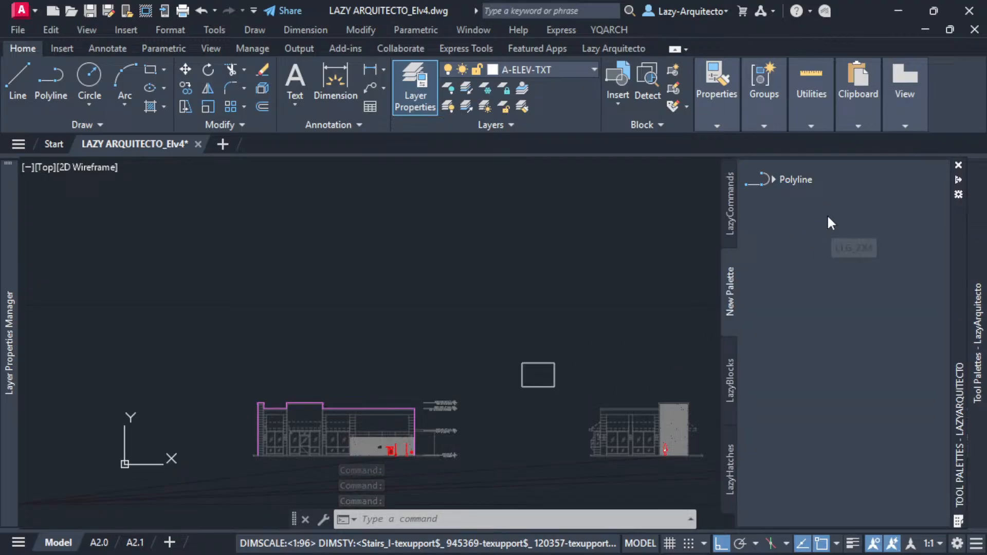
{"action": "right_click", "coordinate": [791, 181]}
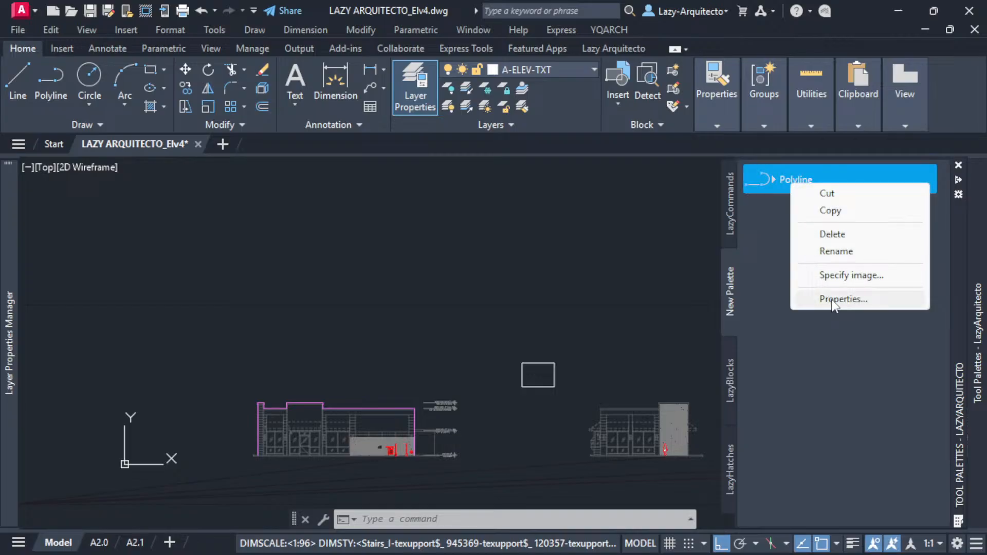
{"action": "left_click", "coordinate": [833, 300]}
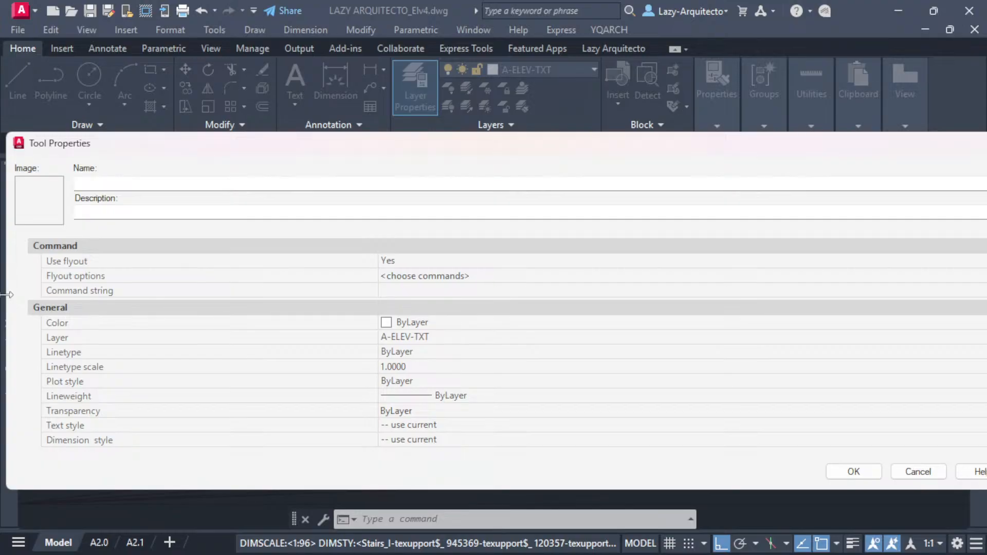
Shrink the Tool Properties dialog, narrow its property-name column, and place the dialog in the middle of the drawing.
{"action": "left_click_drag", "start_coordinate": [7, 294], "coordinate": [243, 306]}
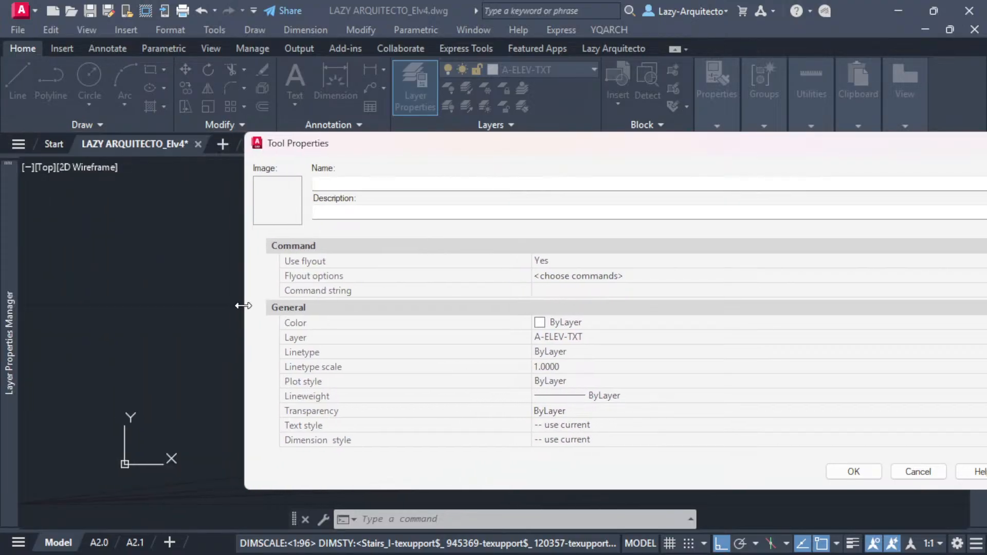
{"action": "left_click_drag", "start_coordinate": [575, 147], "coordinate": [475, 163]}
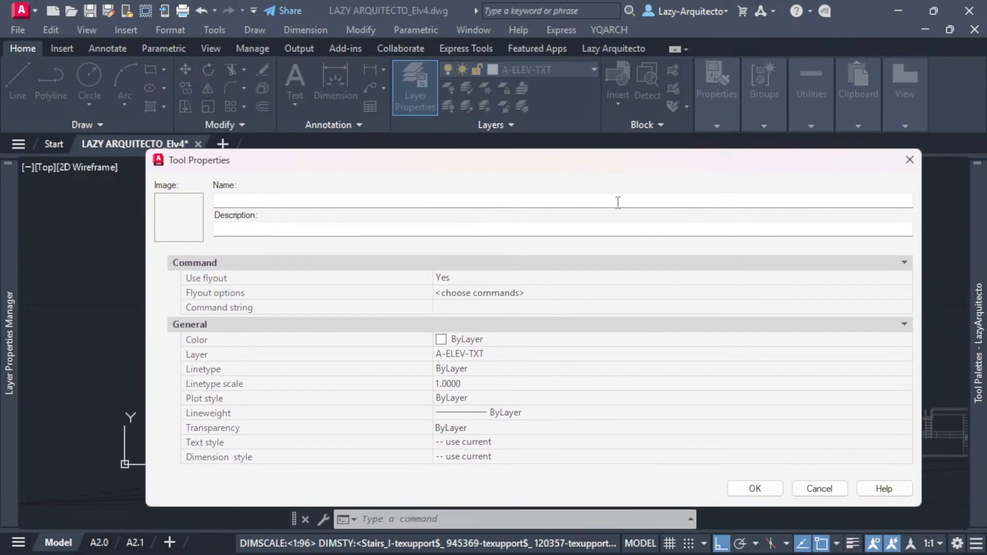
{"action": "left_click_drag", "start_coordinate": [921, 270], "coordinate": [645, 277]}
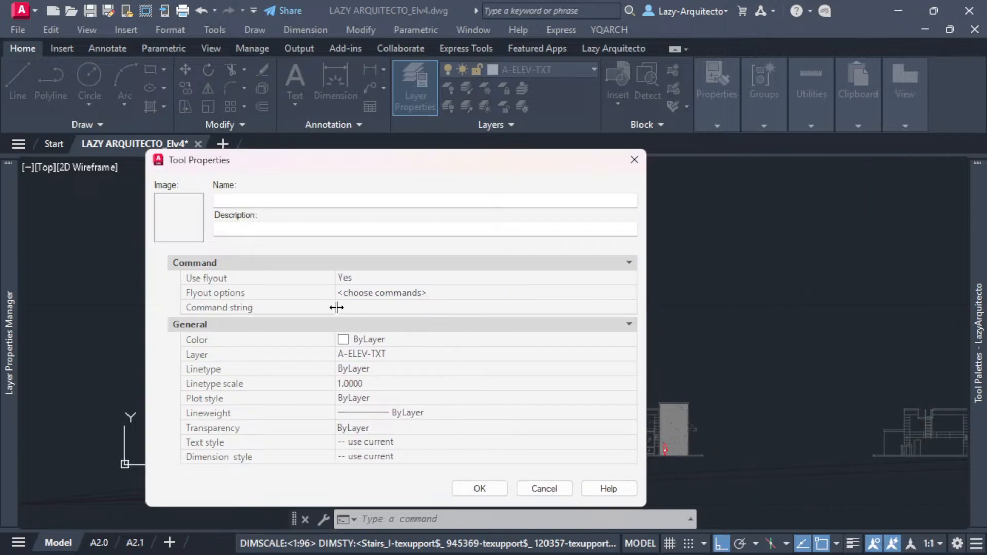
{"action": "left_click_drag", "start_coordinate": [337, 307], "coordinate": [264, 307]}
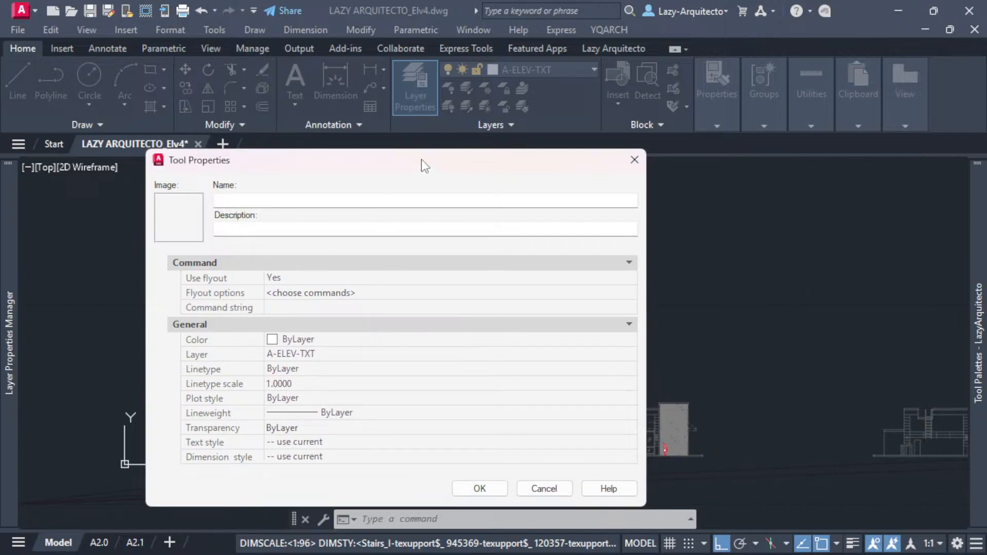
{"action": "left_click_drag", "start_coordinate": [425, 165], "coordinate": [532, 153]}
Name the new palette tool LayerImport.
{"action": "left_click", "coordinate": [489, 187]}
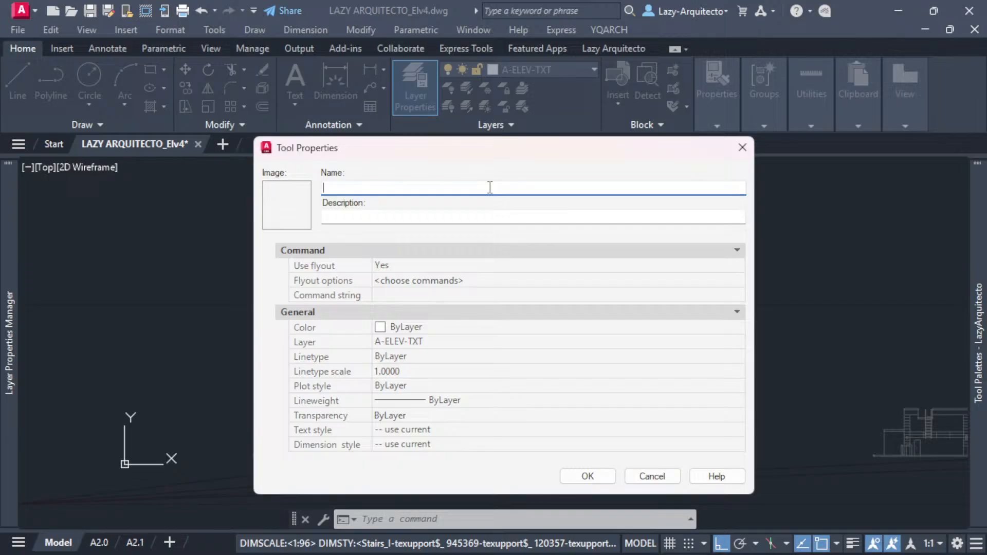
{"action": "type", "text": "LA"}
{"action": "key", "text": "BackSpace"}
{"action": "type", "text": "ayerImport"}
Describe the tool as "This command will insert your layer standards list in the current drawing so you can quickly fix drawings per your layer standards.".
{"action": "left_click", "coordinate": [402, 217]}
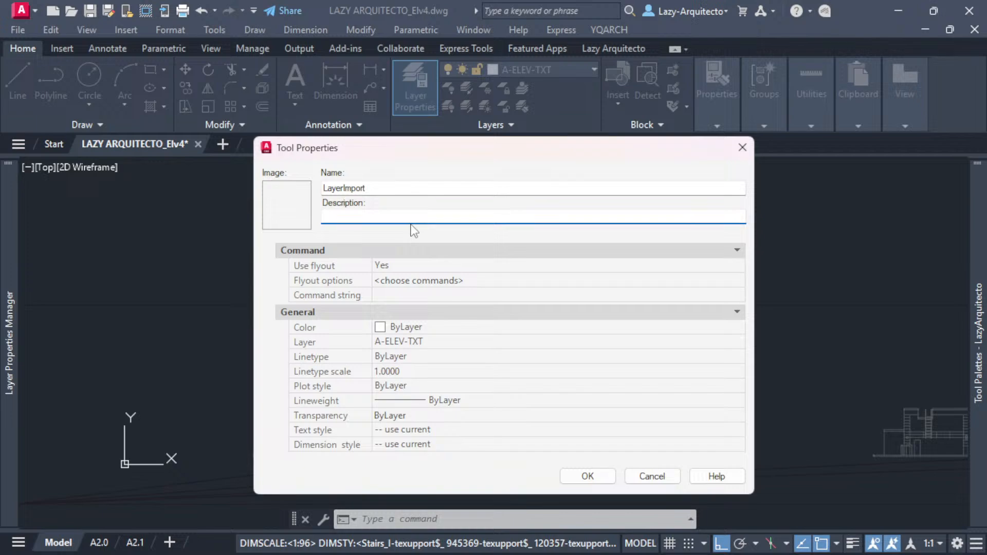
{"action": "type", "text": "thi"}
{"action": "key", "text": "BackSpace"}
{"action": "key", "text": "BackSpace"}
{"action": "type", "text": "This command will insert your "}
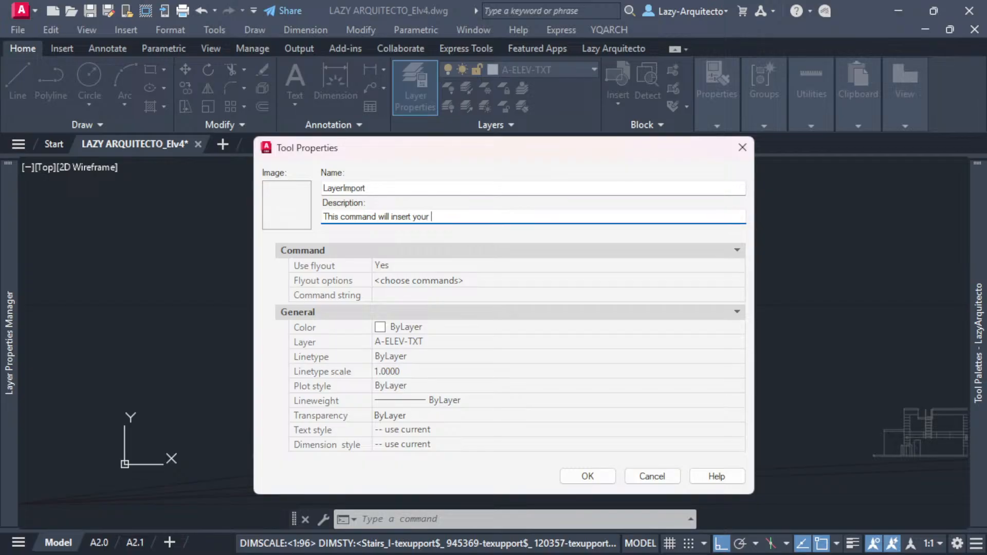
{"action": "type", "text": "layer standards list in the "}
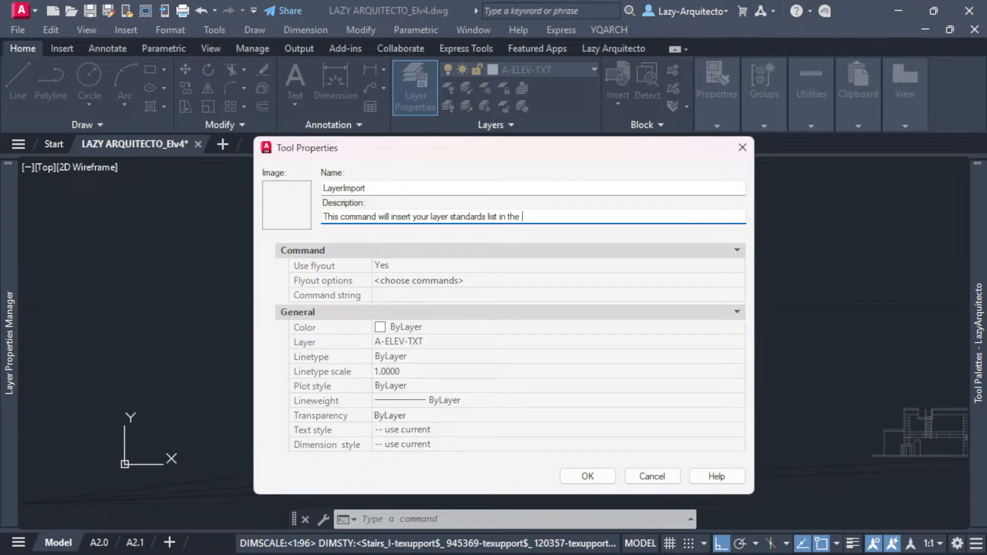
{"action": "type", "text": "current drawing so you can "}
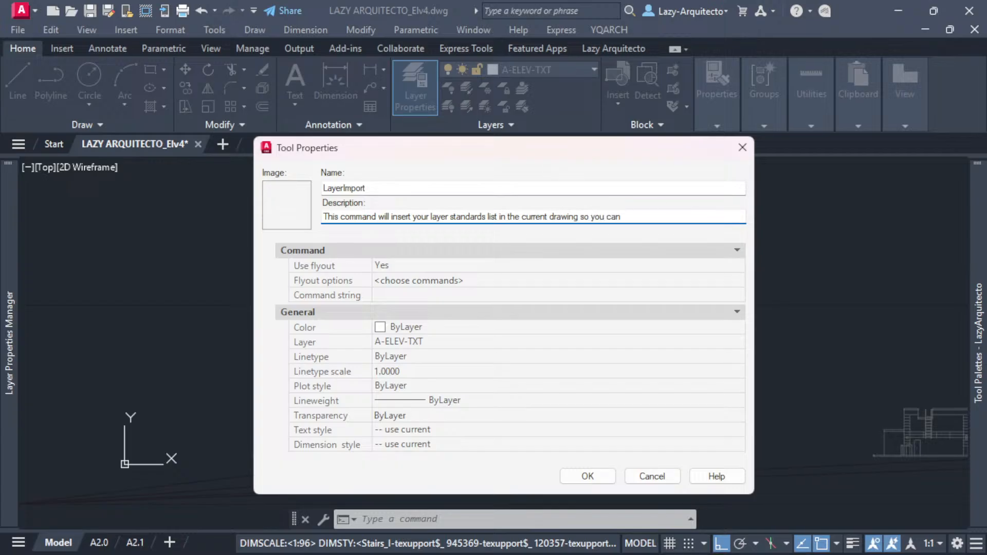
{"action": "type", "text": "quickly fix drawings per"}
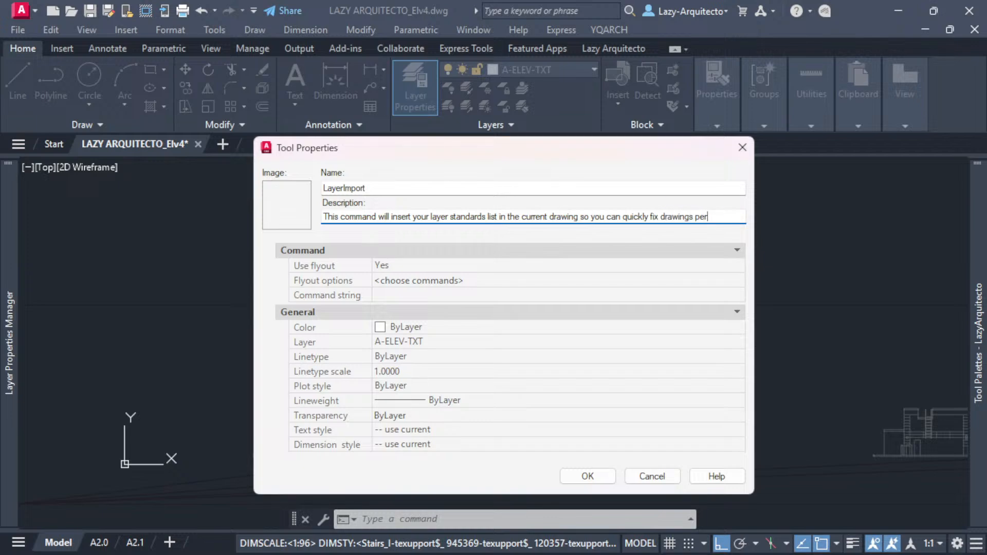
{"action": "type", "text": " your layer standards."}
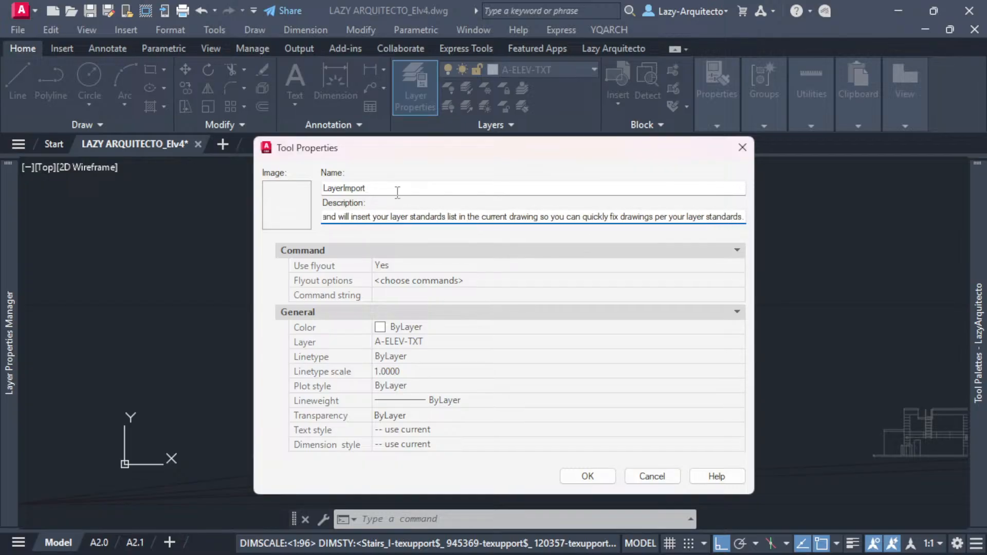
{"action": "left_click_drag", "start_coordinate": [396, 218], "coordinate": [316, 221]}
{"action": "left_click", "coordinate": [340, 217]}
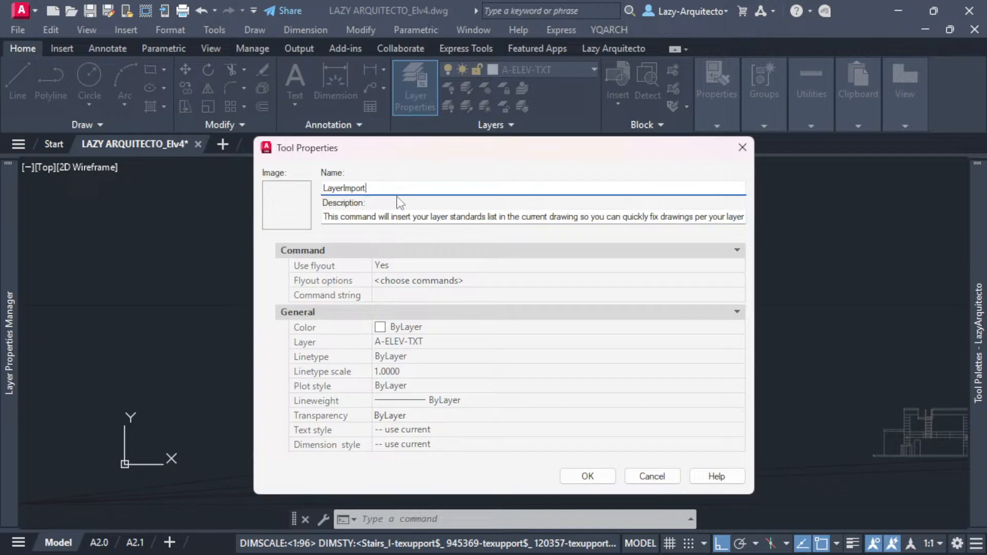
{"action": "right_click", "coordinate": [290, 214]}
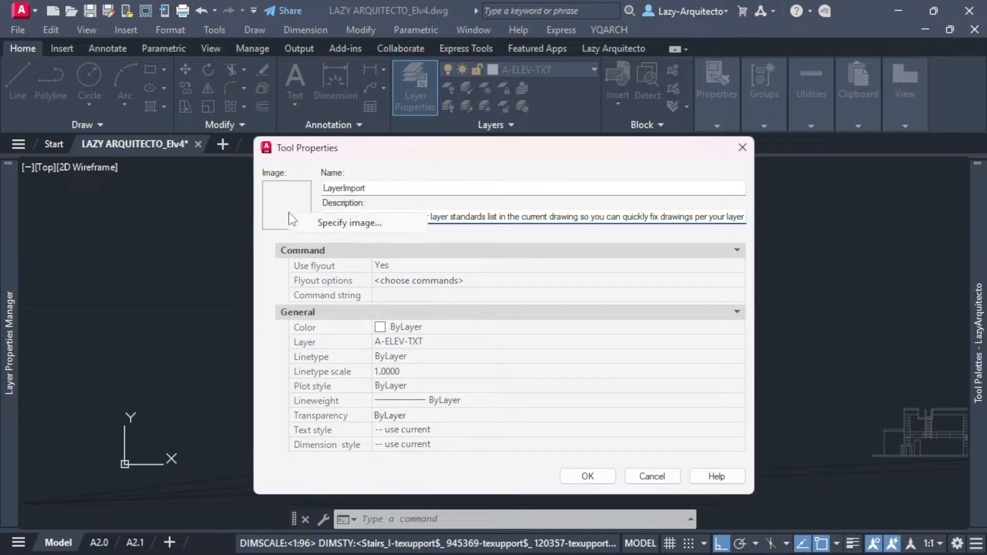
{"action": "left_click", "coordinate": [316, 224]}
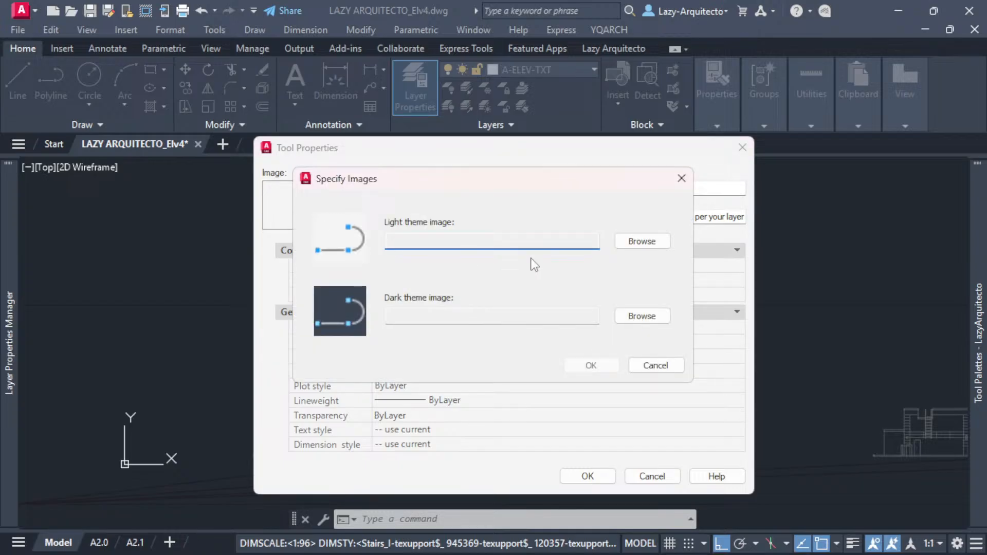
{"action": "left_click", "coordinate": [651, 245]}
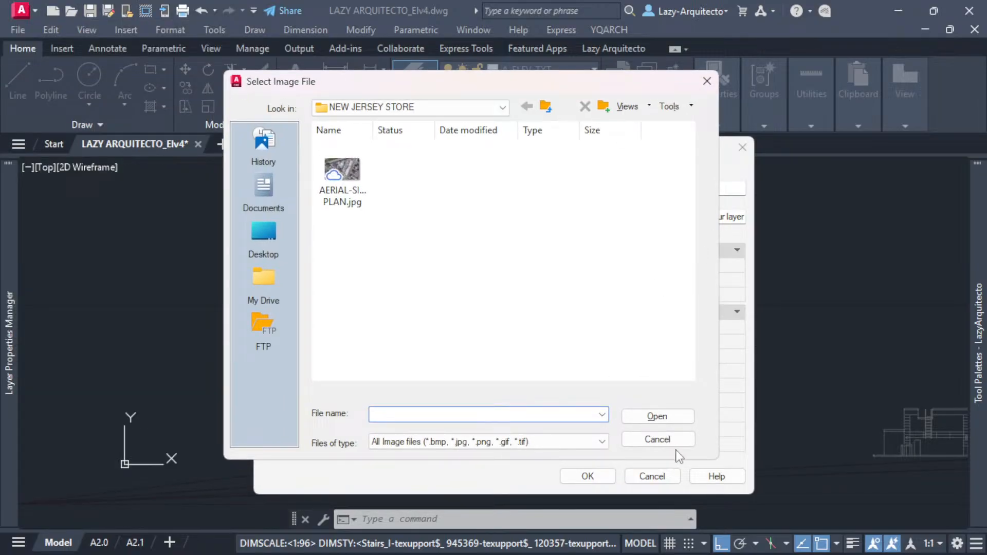
{"action": "left_click", "coordinate": [670, 444]}
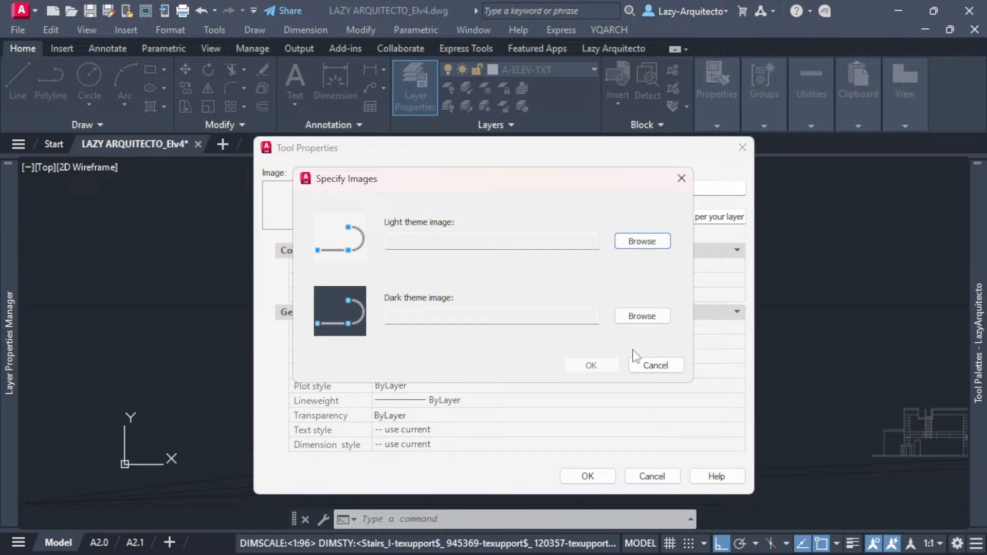
{"action": "left_click", "coordinate": [655, 365]}
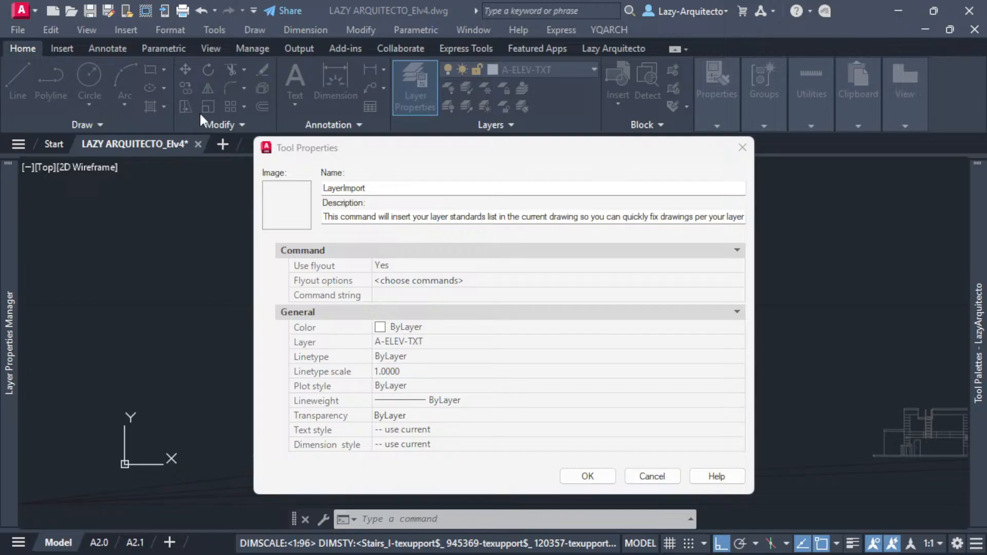
Turn off the flyout for the LayerImport tool by setting Use flyout to No.
{"action": "left_click", "coordinate": [387, 295]}
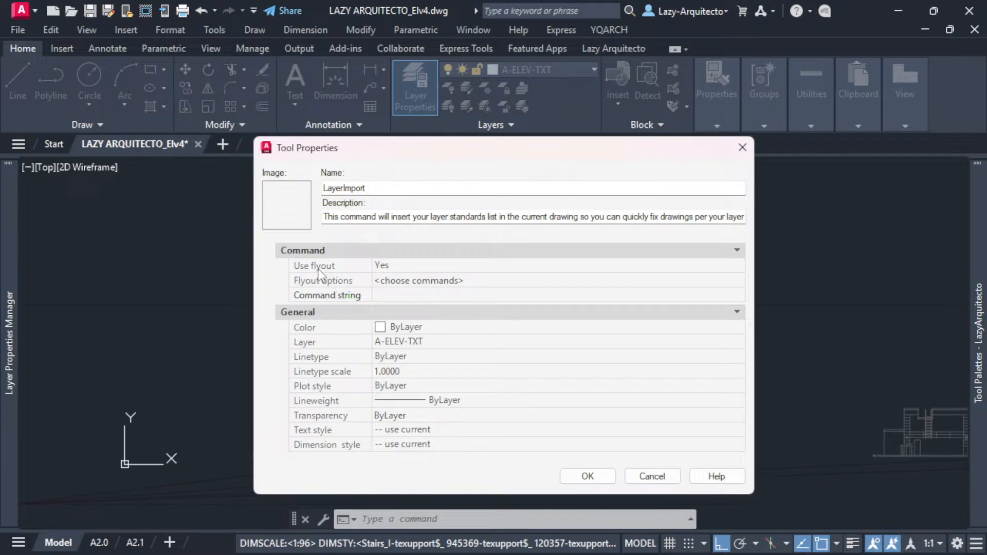
{"action": "left_click", "coordinate": [395, 267]}
{"action": "left_click", "coordinate": [395, 267]}
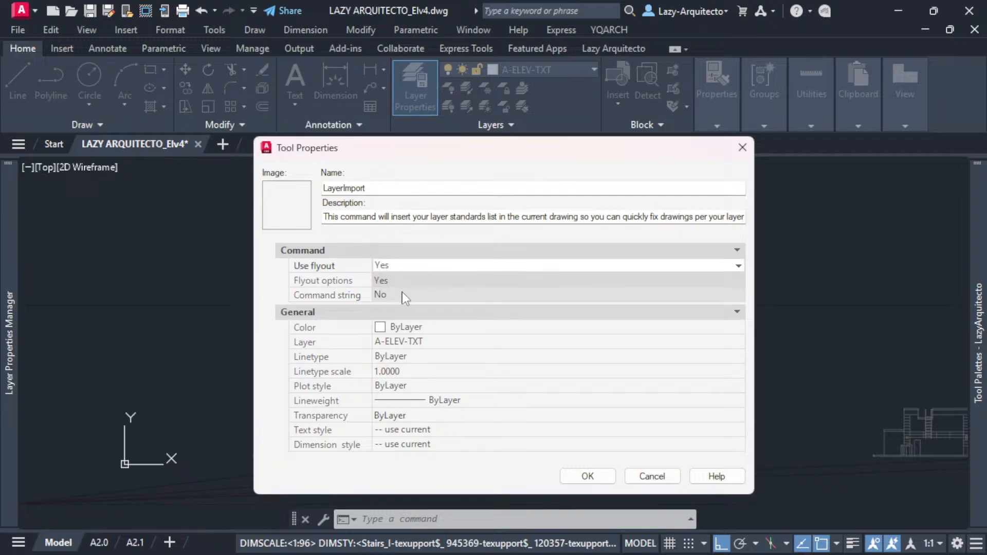
{"action": "left_click", "coordinate": [403, 293]}
Remove _pline from the tool's command string so only the ^C^C prefix is kept.
{"action": "left_click", "coordinate": [424, 297]}
{"action": "left_click", "coordinate": [421, 295]}
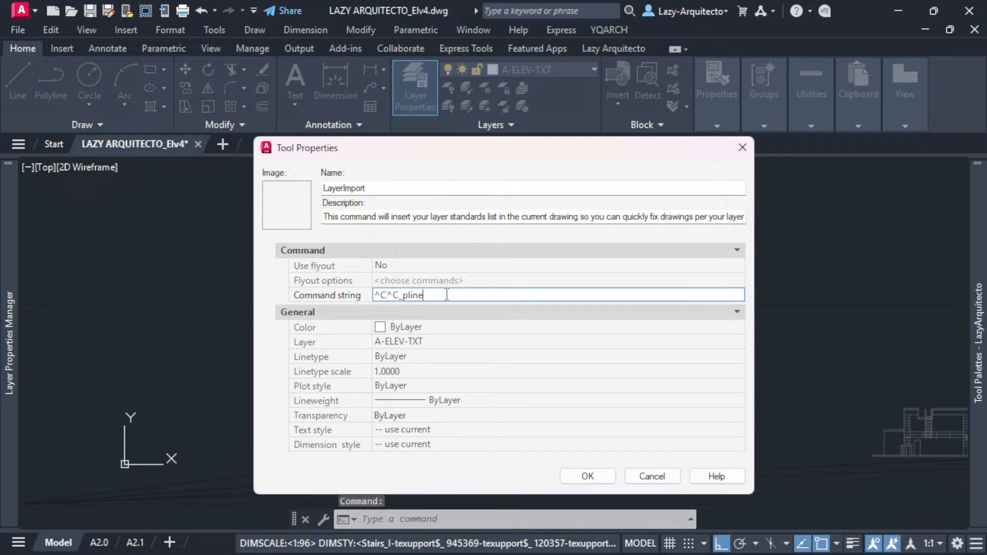
{"action": "double_click", "coordinate": [420, 294]}
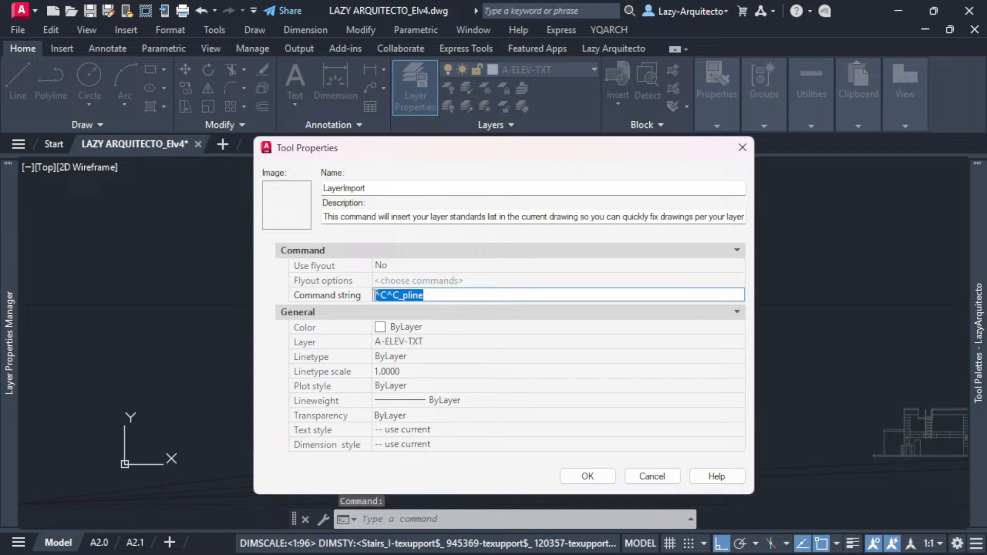
{"action": "left_click", "coordinate": [435, 296]}
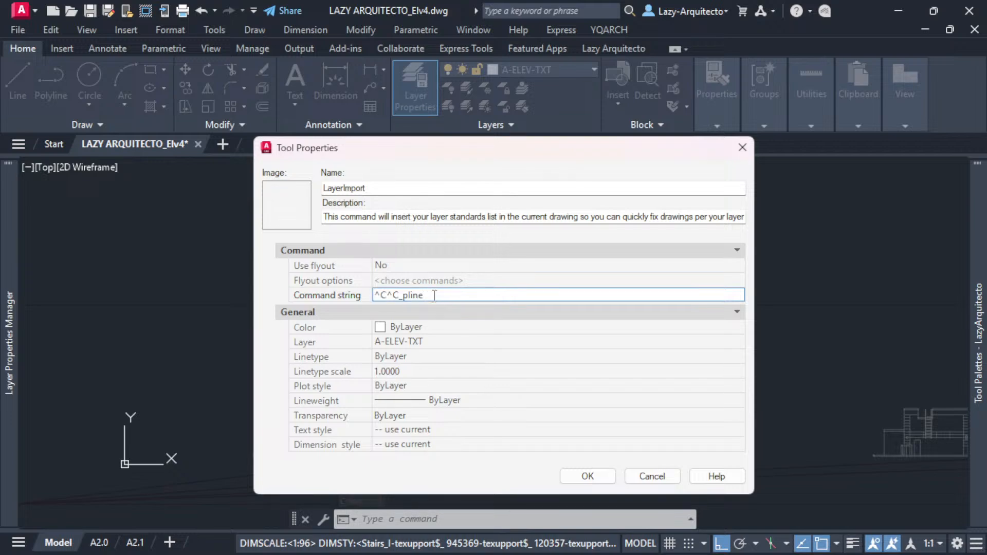
{"action": "key", "text": "shift+Left"}
{"action": "key", "text": "shift+Left"}
{"action": "key", "text": "shift+Left"}
{"action": "key", "text": "shift+Left"}
{"action": "key", "text": "shift+Left"}
{"action": "key", "text": "shift+Left"}
{"action": "key", "text": "BackSpace"}
Complete the command string as ^C^C-INSERT; and apply the tool properties.
{"action": "left_click_drag", "start_coordinate": [401, 295], "coordinate": [367, 295]}
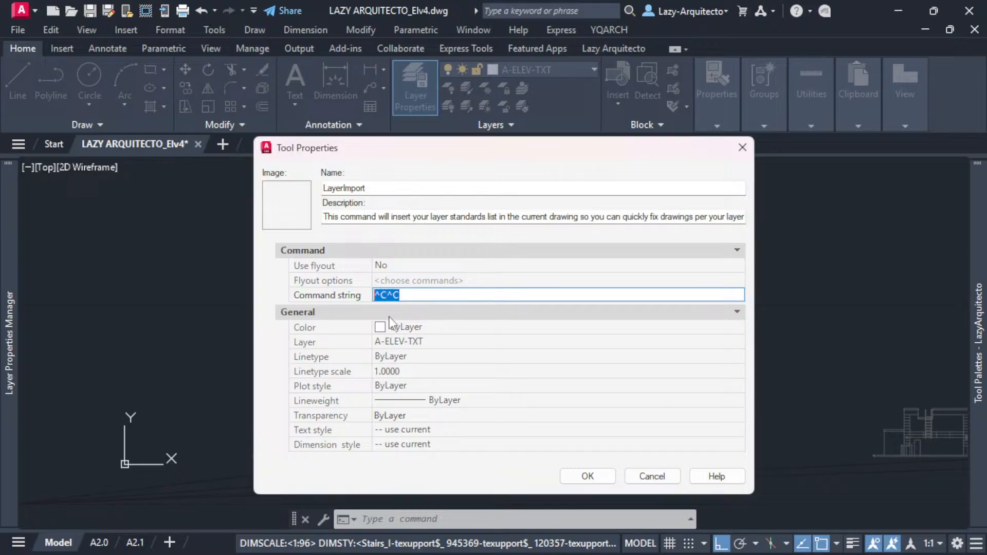
{"action": "left_click", "coordinate": [440, 292]}
{"action": "type", "text": "l"}
{"action": "type", "text": "NSERT"}
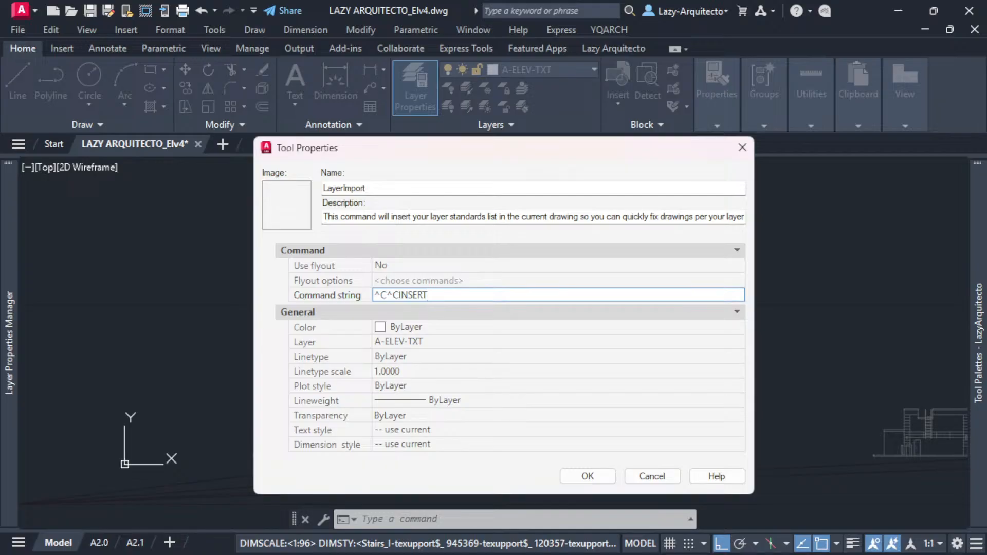
{"action": "type", "text": ";;;"}
{"action": "key", "text": "Left"}
{"action": "key", "text": "Left"}
{"action": "type", "text": "-"}
{"action": "left_click_drag", "start_coordinate": [400, 296], "coordinate": [404, 296]}
{"action": "type", "text": "-"}
{"action": "left_click", "coordinate": [470, 294]}
{"action": "left_click", "coordinate": [610, 475]}
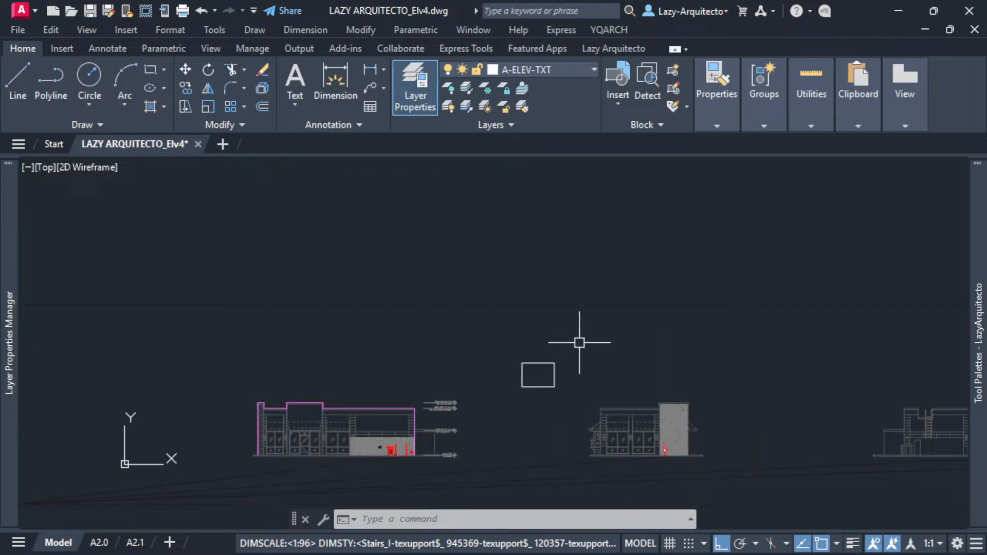
Delete the small rectangle drawn above and between the first two elevations.
{"action": "left_click", "coordinate": [577, 378]}
{"action": "left_click", "coordinate": [535, 349]}
{"action": "key", "text": "Delete"}
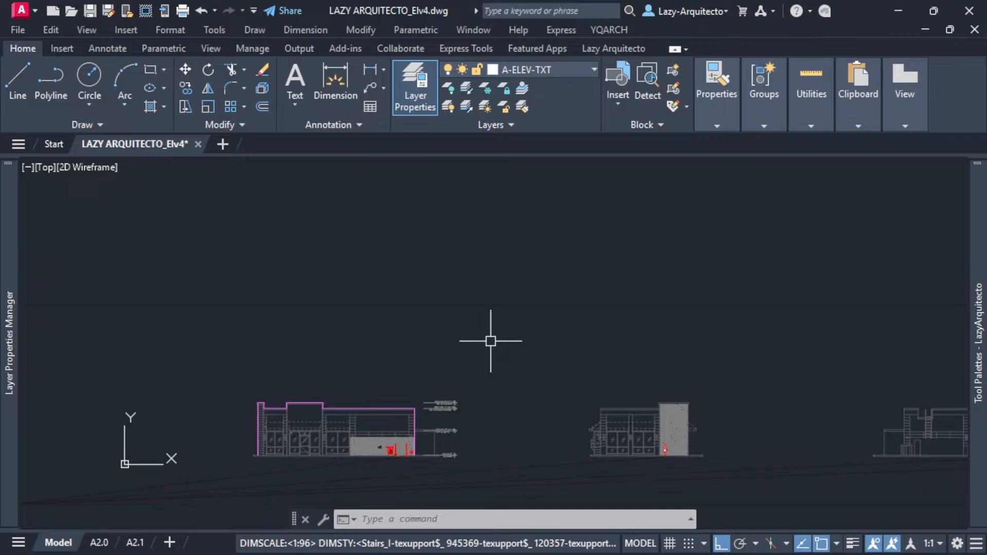
Run the LayerImport palette tool, inspect its -INSERT entry in the command history, and cancel the command.
{"action": "mouse_move", "coordinate": [978, 213]}
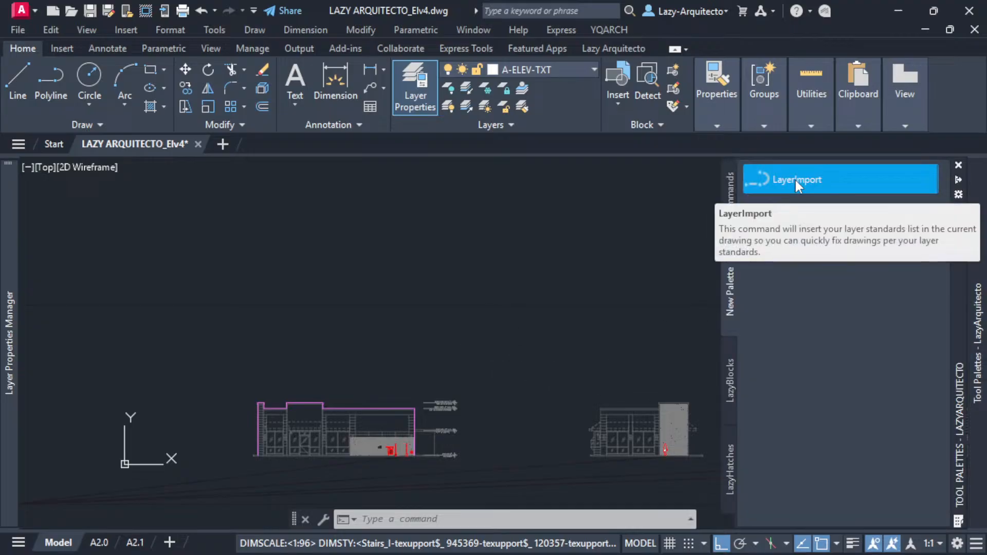
{"action": "left_click", "coordinate": [794, 180]}
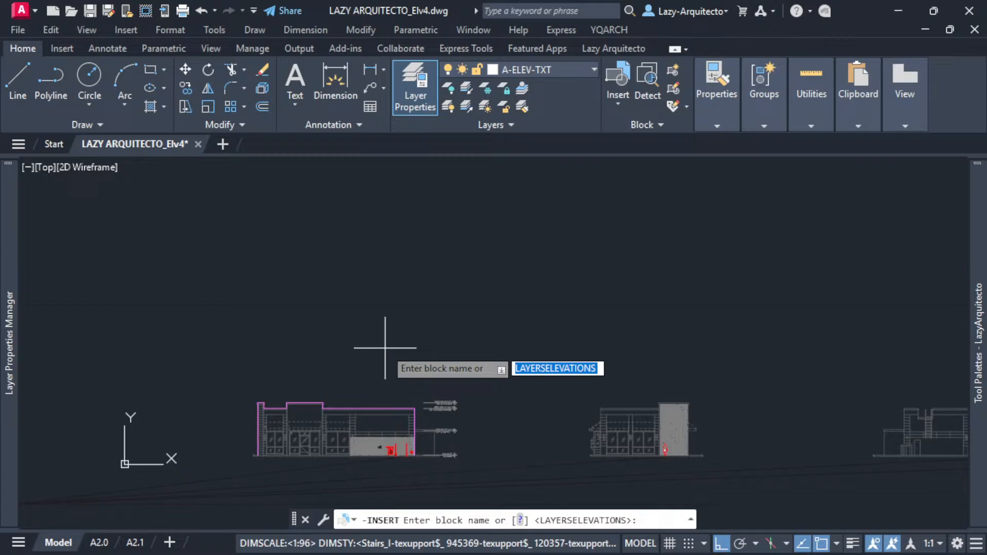
{"action": "key", "text": "F2"}
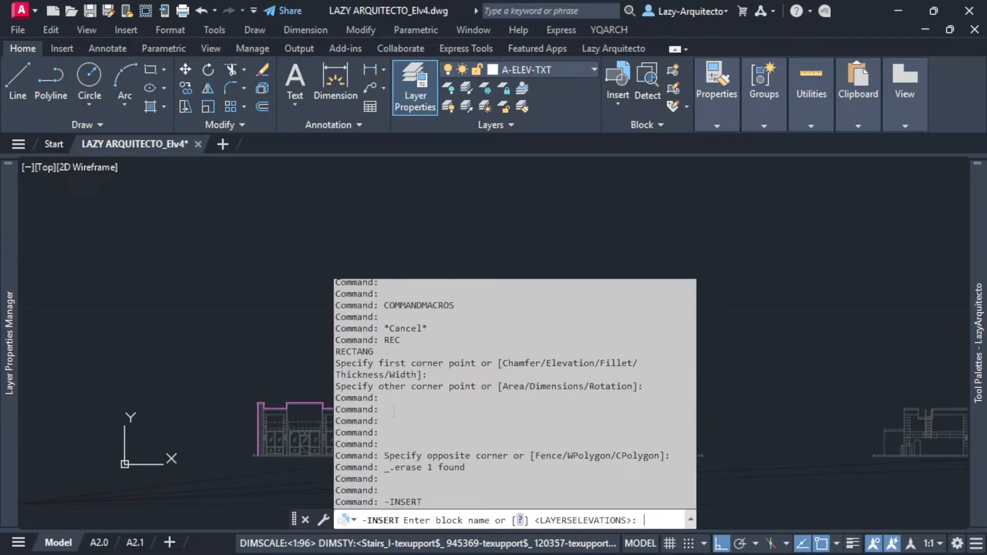
{"action": "left_click_drag", "start_coordinate": [419, 502], "coordinate": [385, 501]}
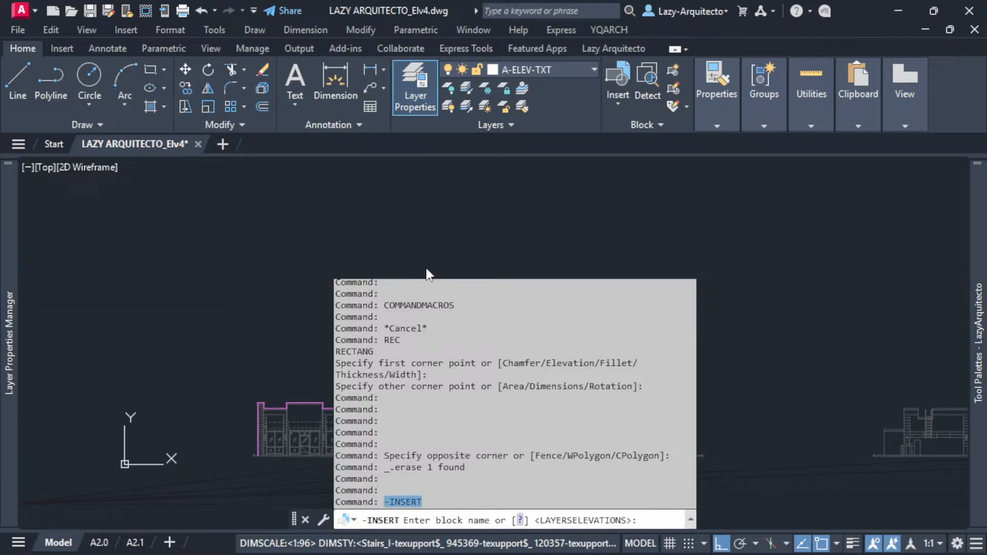
{"action": "key", "text": "F2"}
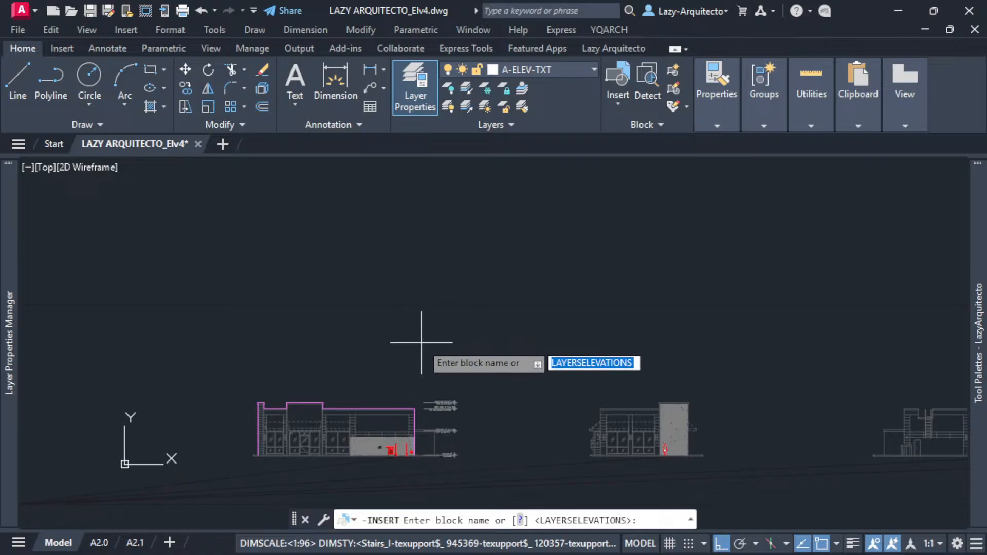
{"action": "key", "text": "Escape"}
Reopen the LayerImport tool's properties and place the text cursor at the end of its command string.
{"action": "mouse_move", "coordinate": [982, 212]}
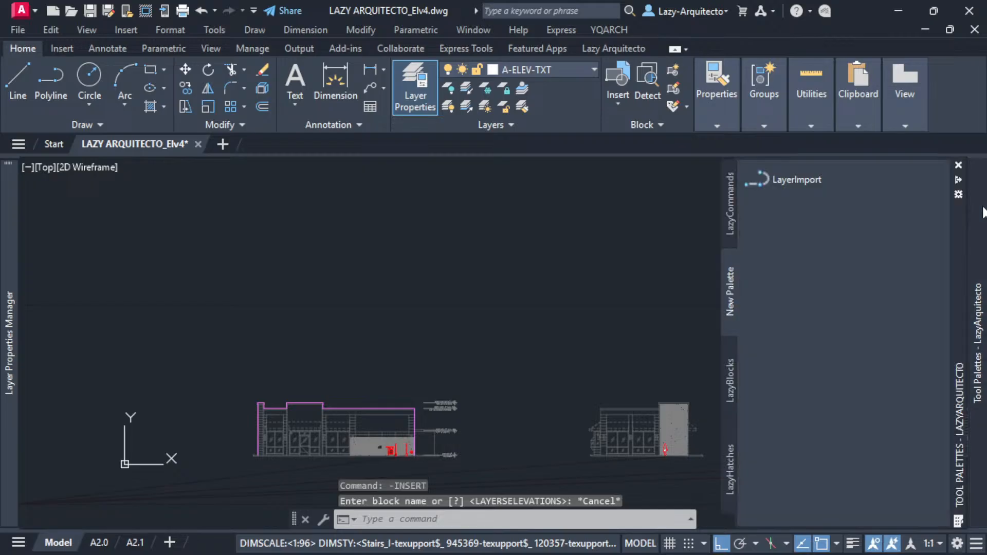
{"action": "right_click", "coordinate": [779, 178]}
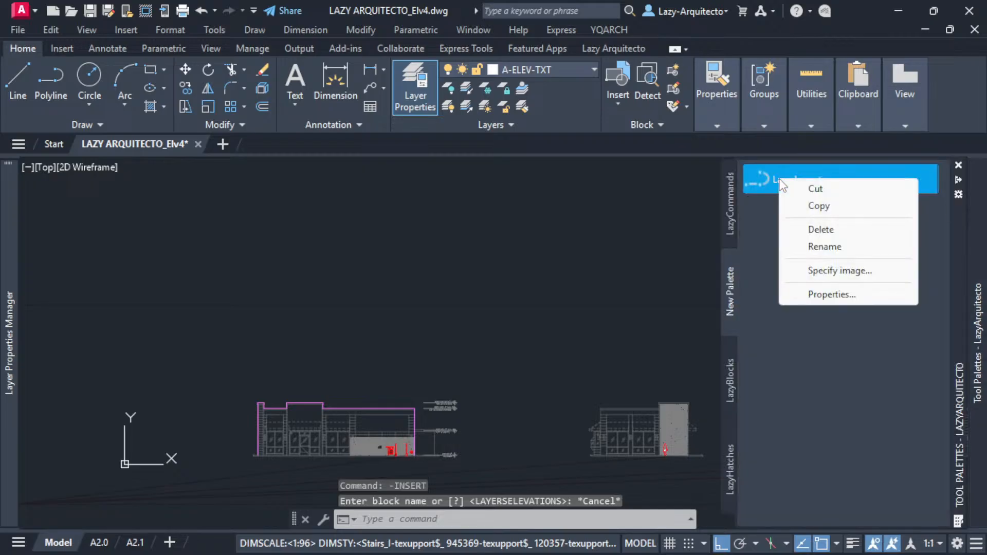
{"action": "left_click", "coordinate": [825, 296]}
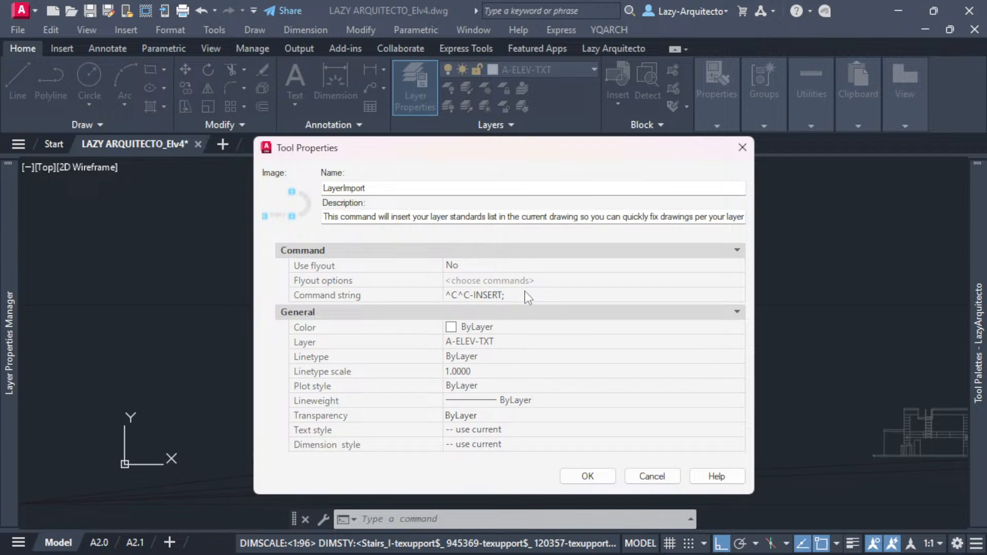
{"action": "left_click", "coordinate": [528, 296]}
{"action": "left_click", "coordinate": [536, 293]}
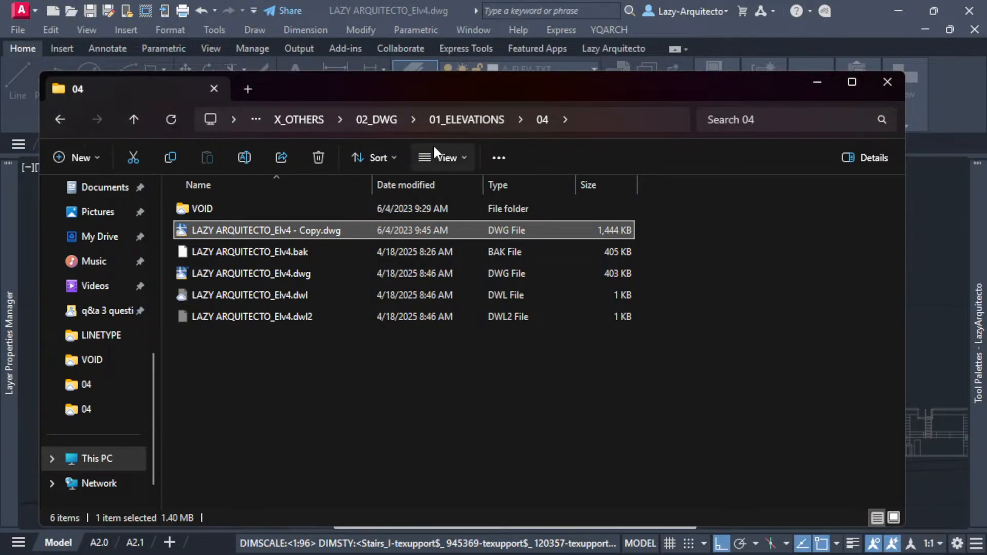
Switch to File Explorer and open the LAYERS-ELEV folder inside 01_LAZYARQUITECTO\01_AUTOCAD.
{"action": "left_click", "coordinate": [295, 118]}
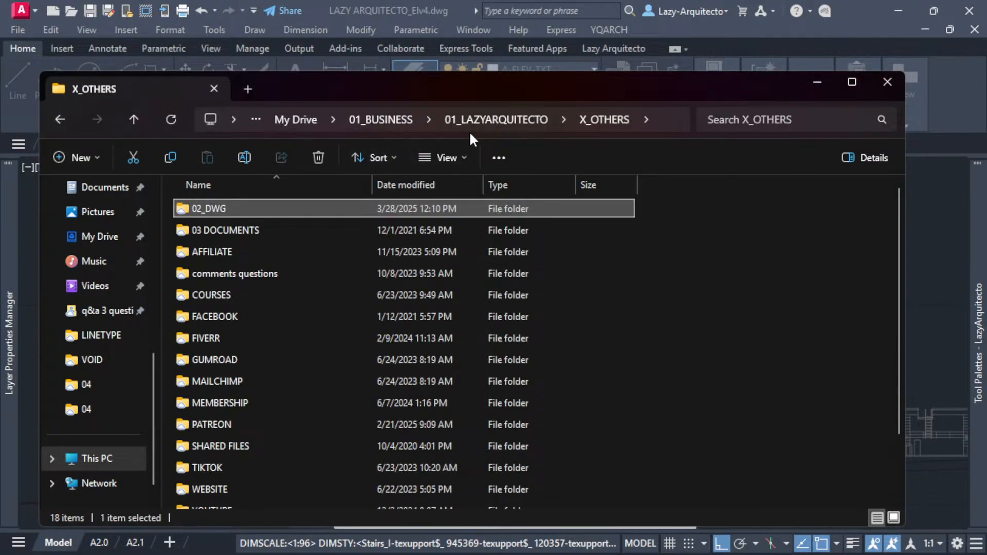
{"action": "left_click", "coordinate": [507, 119]}
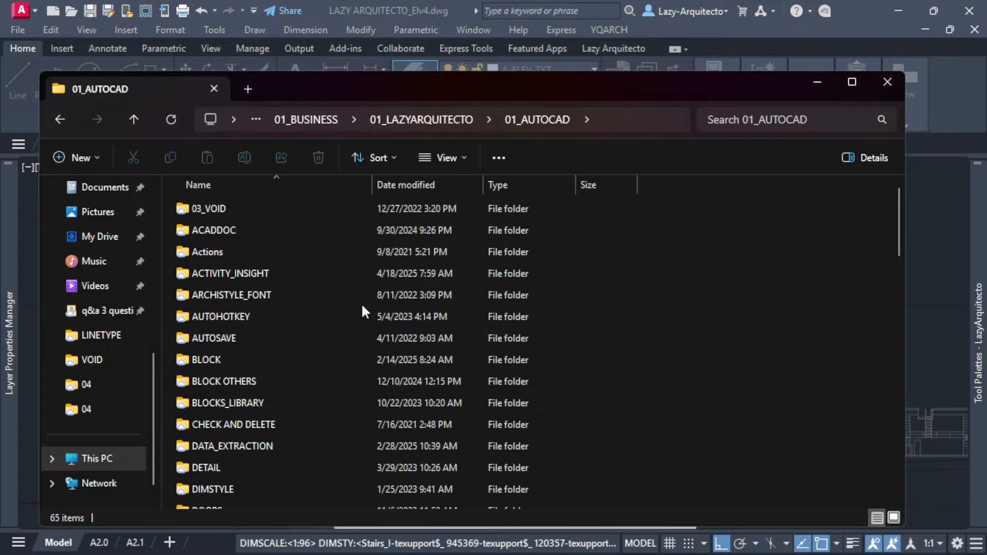
{"action": "left_click", "coordinate": [315, 358]}
{"action": "scroll", "coordinate": [315, 354], "scroll_direction": "down", "scroll_amount": 7}
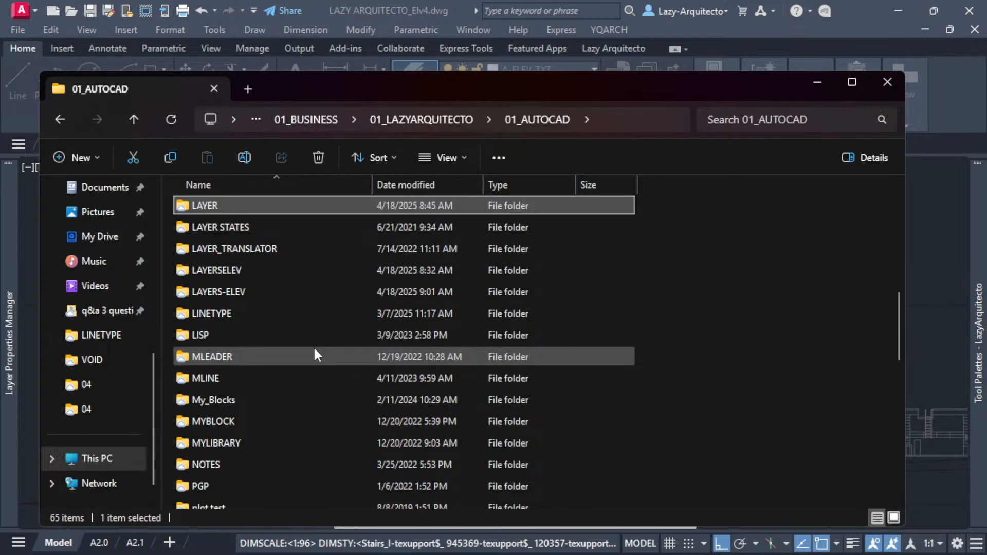
{"action": "left_click", "coordinate": [278, 249]}
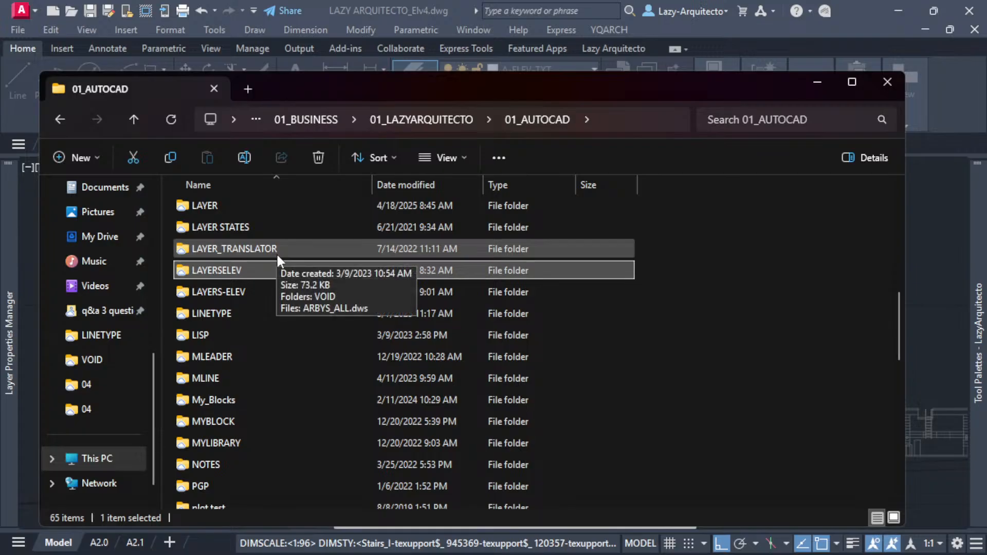
{"action": "left_click", "coordinate": [277, 268]}
{"action": "left_click", "coordinate": [250, 292]}
{"action": "double_click", "coordinate": [248, 291]}
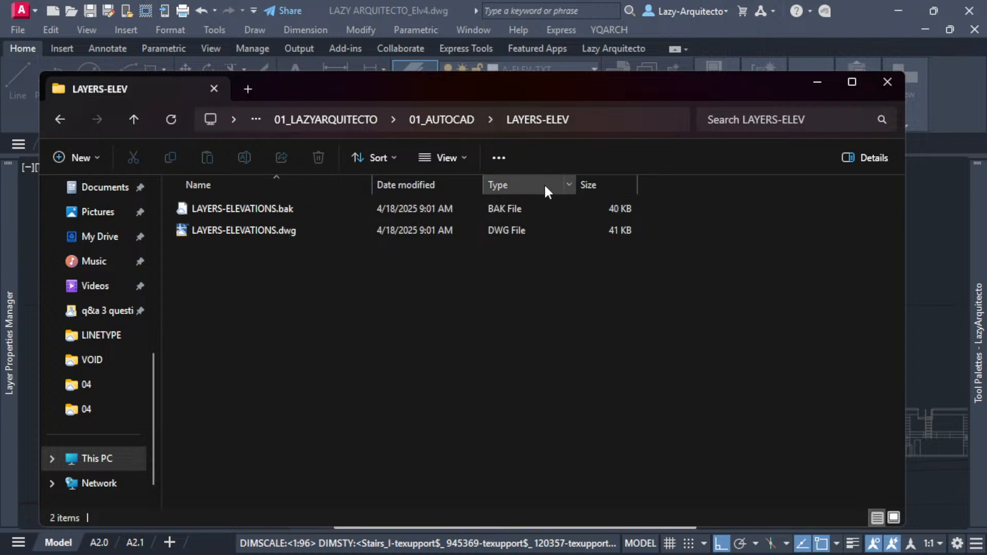
Copy the full path of the LAYERS-ELEV folder.
{"action": "left_click", "coordinate": [638, 121]}
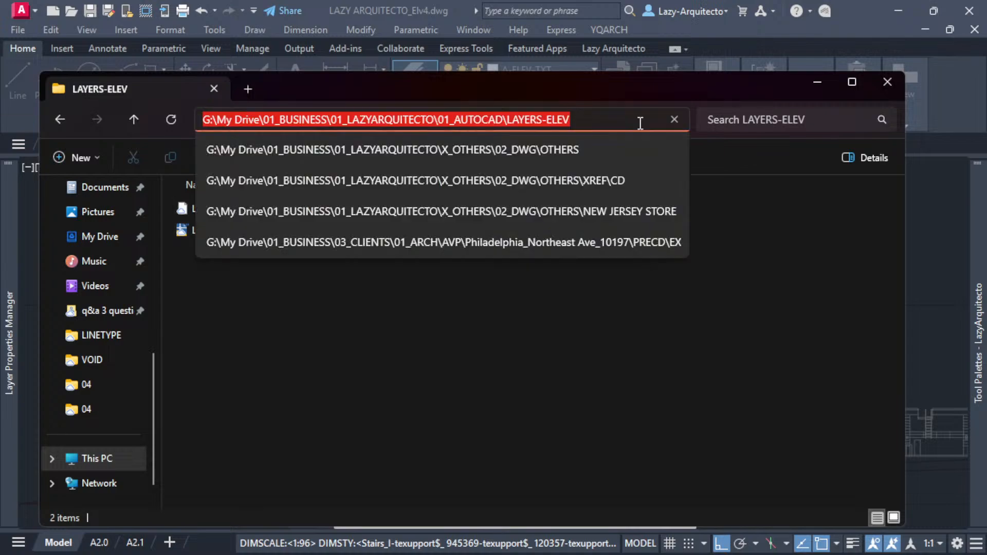
{"action": "right_click", "coordinate": [455, 120]}
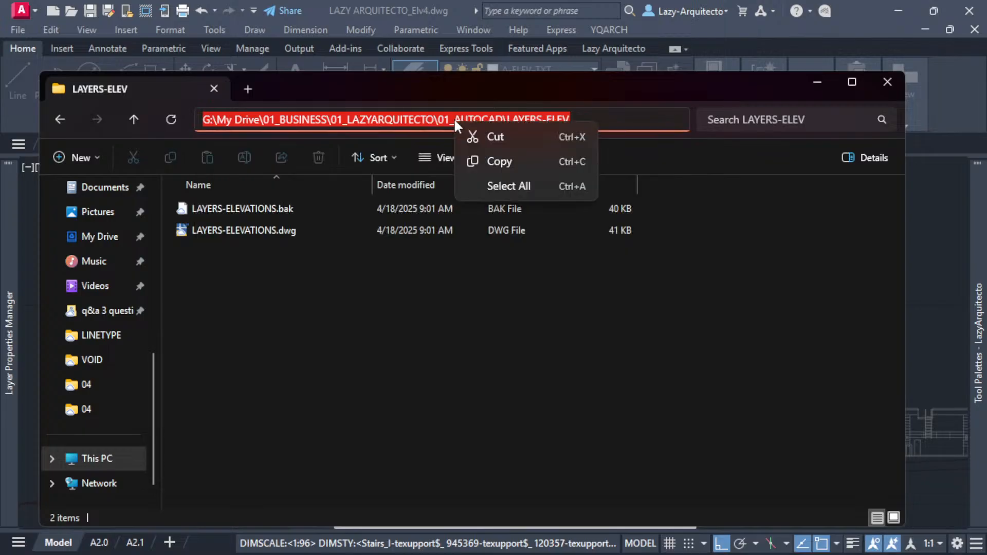
{"action": "left_click", "coordinate": [491, 162]}
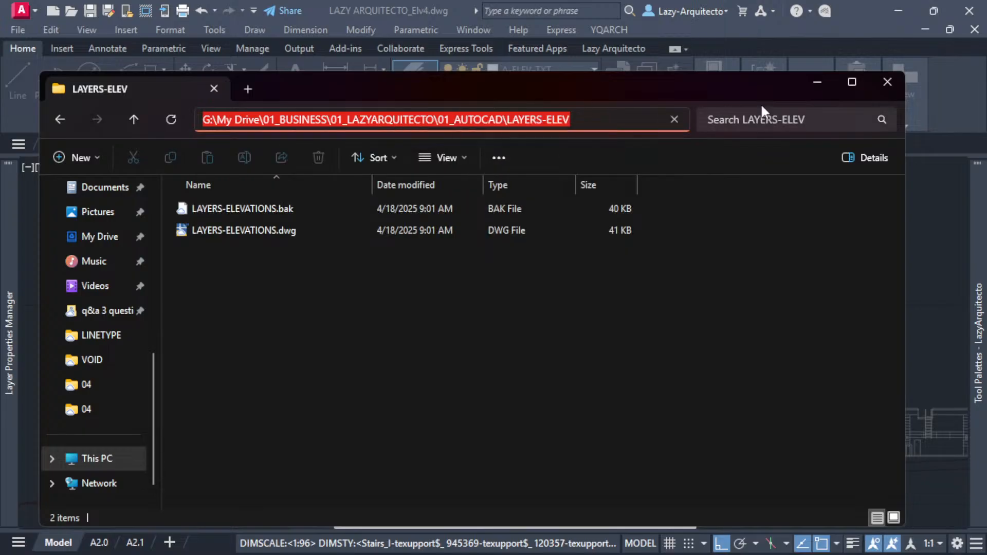
Append G:\My Drive\01_BUSINESS\01_LAZYARQUITECTO\01_AUTOCAD\LAYERS-ELEV to the LayerImport command string in AutoCAD, narrowing the property-name column to show the whole string.
{"action": "left_click_drag", "start_coordinate": [789, 98], "coordinate": [755, 203]}
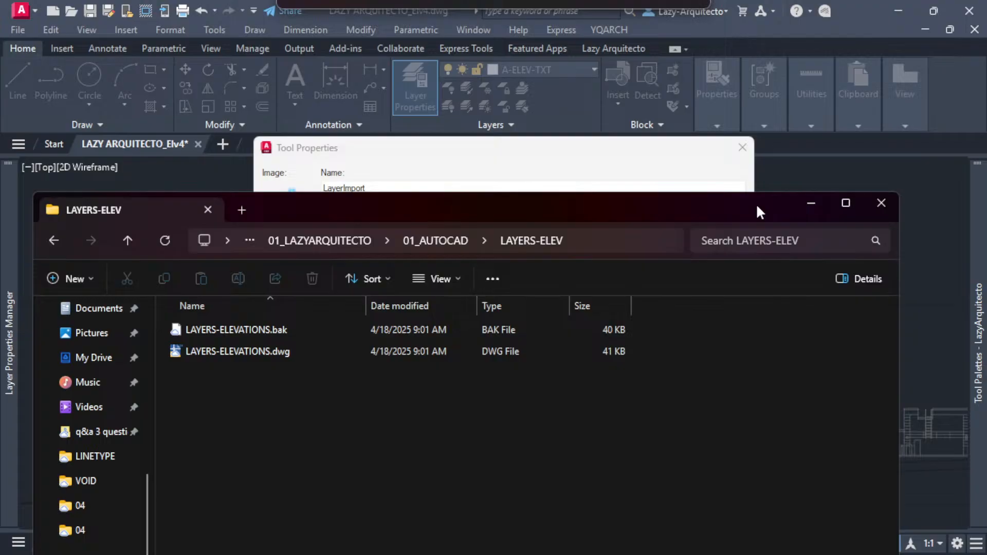
{"action": "left_click", "coordinate": [590, 159]}
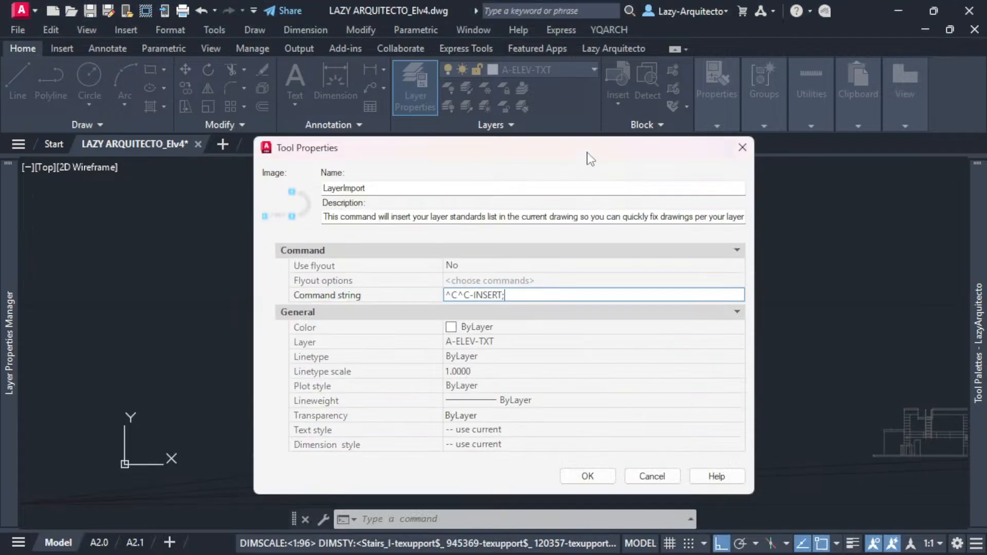
{"action": "right_click", "coordinate": [537, 295]}
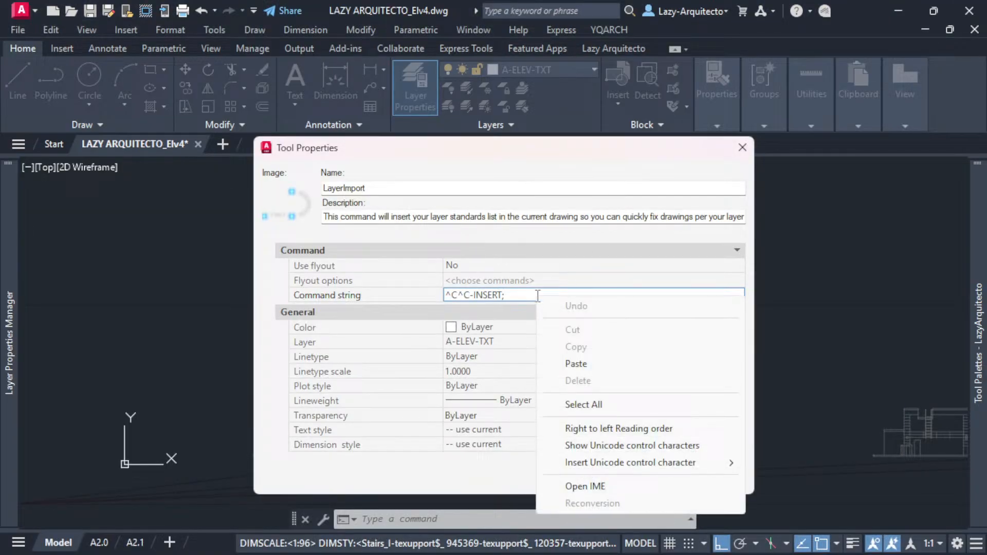
{"action": "left_click", "coordinate": [576, 363]}
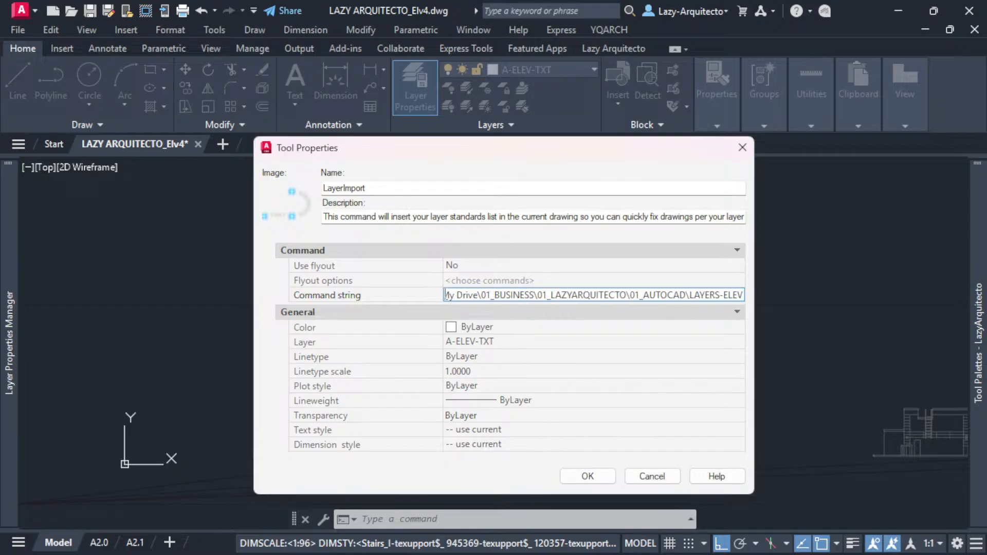
{"action": "left_click_drag", "start_coordinate": [442, 280], "coordinate": [354, 281]}
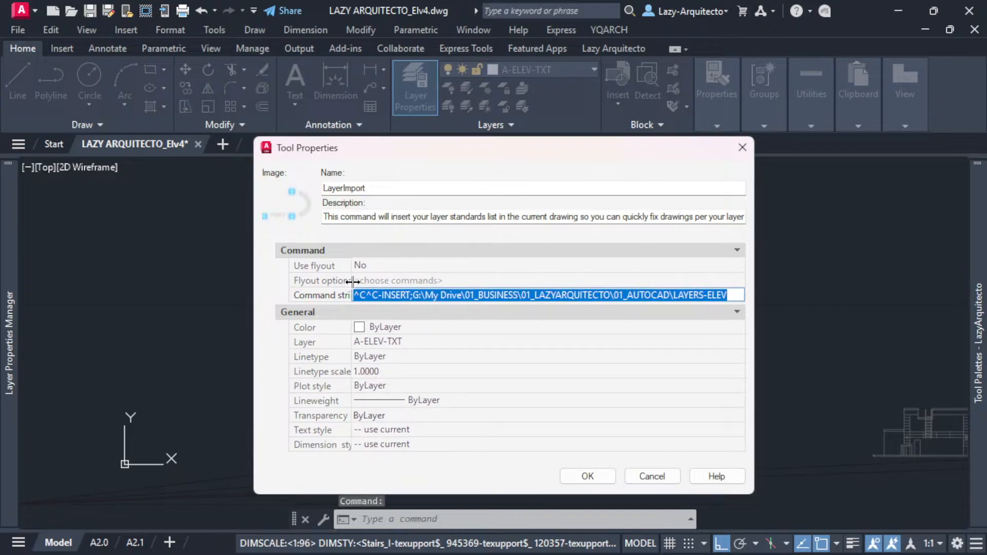
{"action": "left_click", "coordinate": [425, 295]}
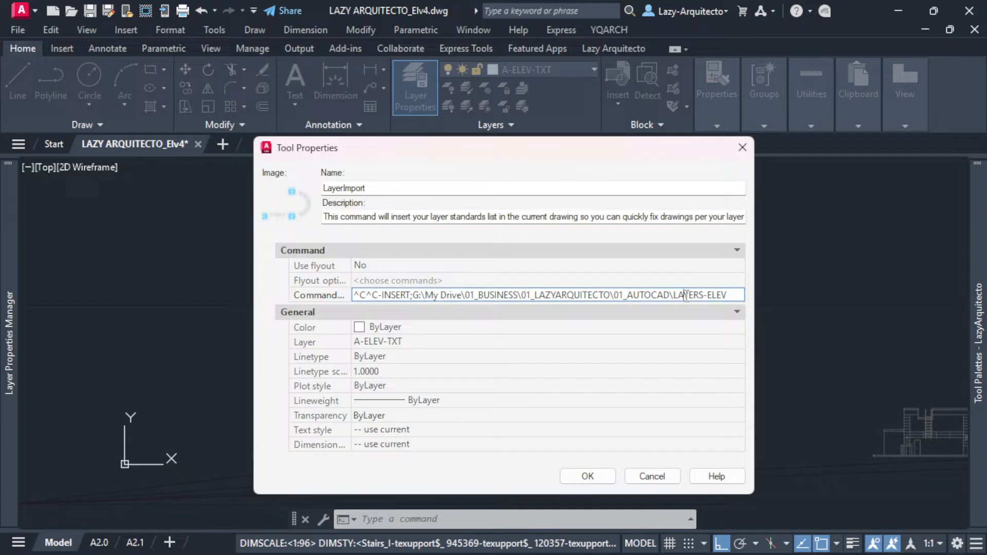
{"action": "left_click_drag", "start_coordinate": [686, 295], "coordinate": [743, 295]}
{"action": "left_click", "coordinate": [743, 295]}
{"action": "left_click_drag", "start_coordinate": [630, 154], "coordinate": [608, 151]}
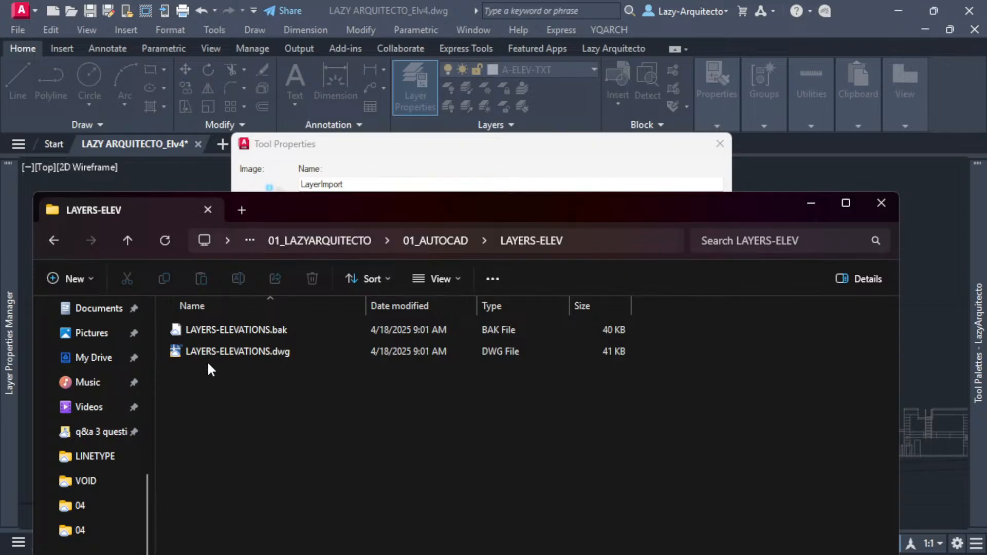
Copy the file name LAYERS-ELEVATIONS of the DWG file without renaming it, and return to AutoCAD.
{"action": "left_click", "coordinate": [210, 353]}
{"action": "left_click", "coordinate": [209, 353]}
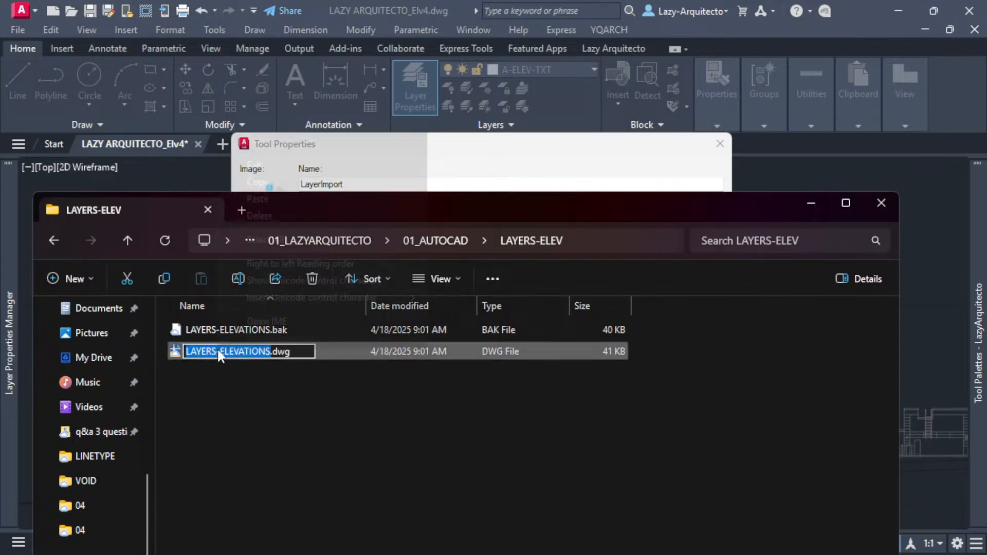
{"action": "right_click", "coordinate": [220, 354]}
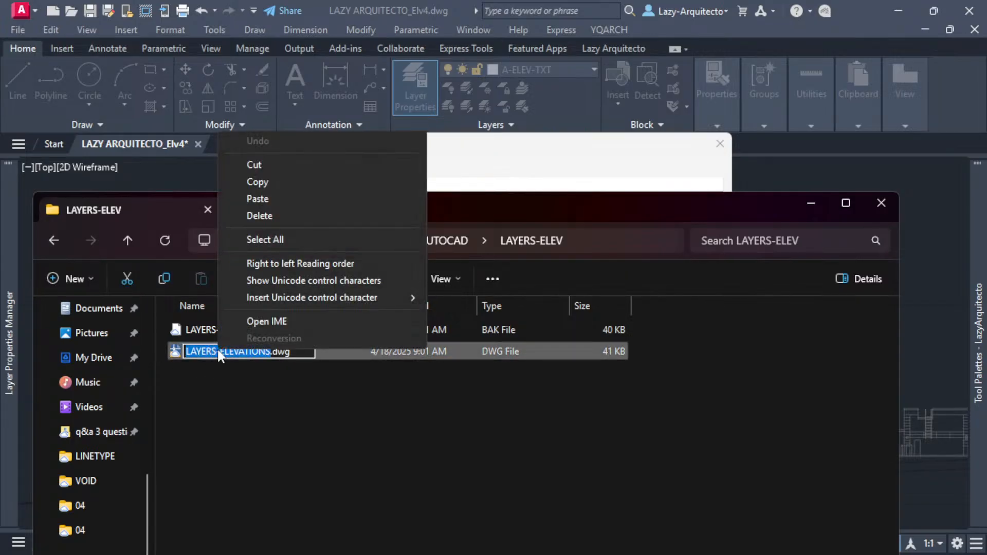
{"action": "left_click", "coordinate": [258, 185]}
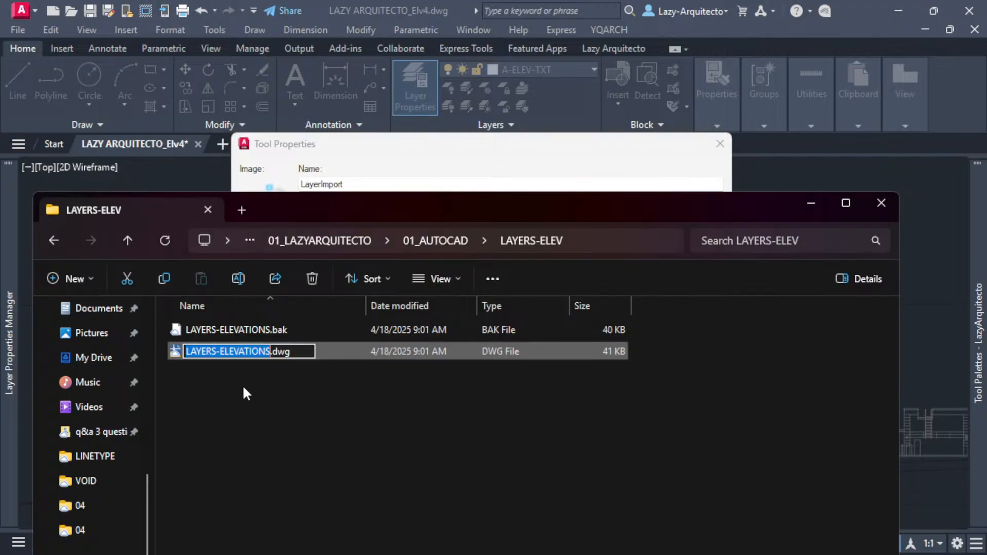
{"action": "key", "text": "Return"}
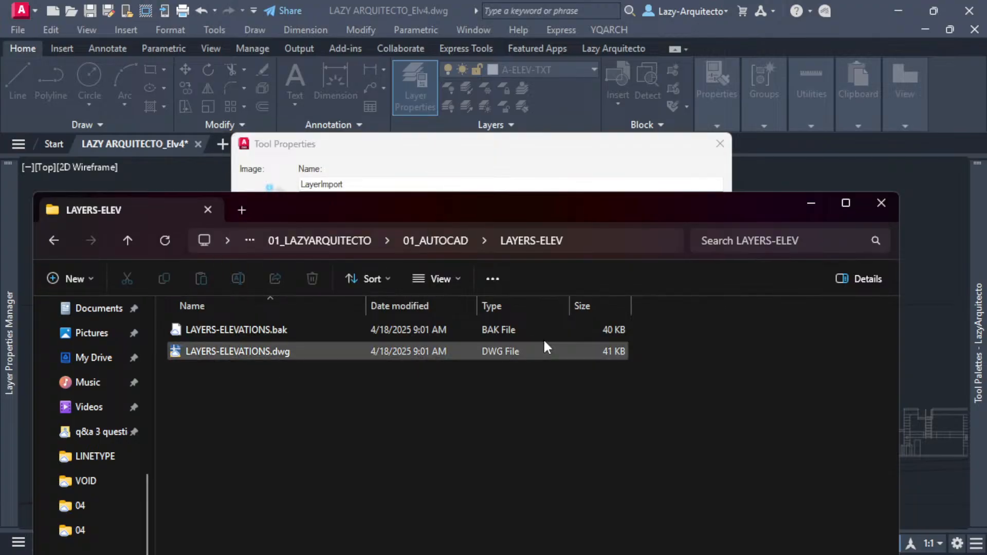
{"action": "left_click", "coordinate": [809, 209]}
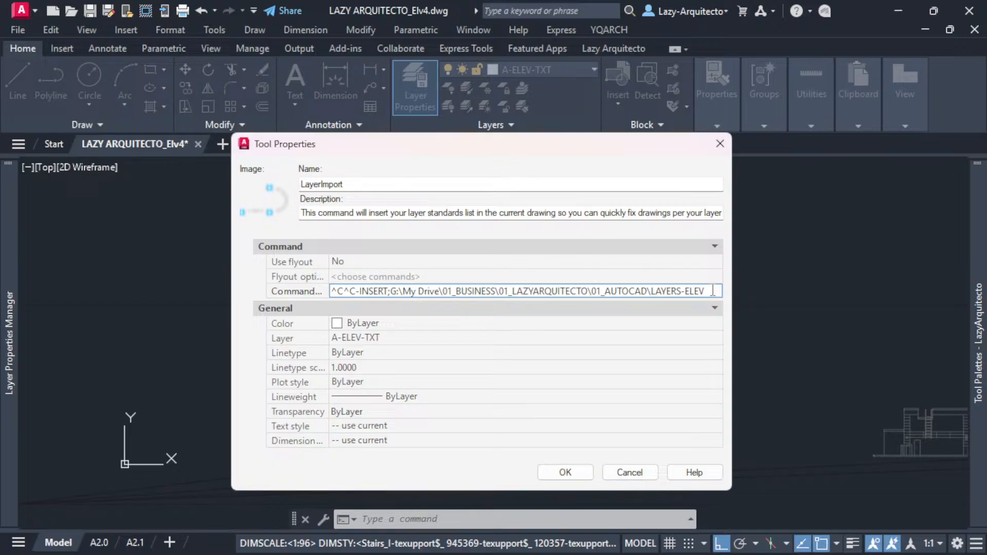
Append /LAYERS-ELEVATIONS.DWG; to the LayerImport command string after the LAYERS-ELEV folder path.
{"action": "type", "text": "/"}
{"action": "right_click", "coordinate": [716, 291]}
{"action": "left_click", "coordinate": [751, 359]}
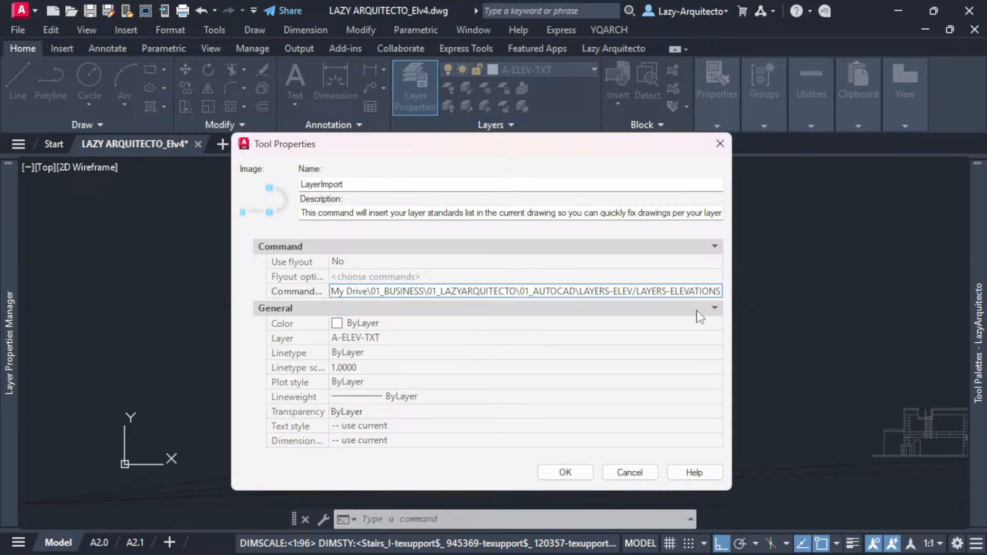
{"action": "key", "text": "ctrl+a"}
{"action": "key", "text": "BackSpace"}
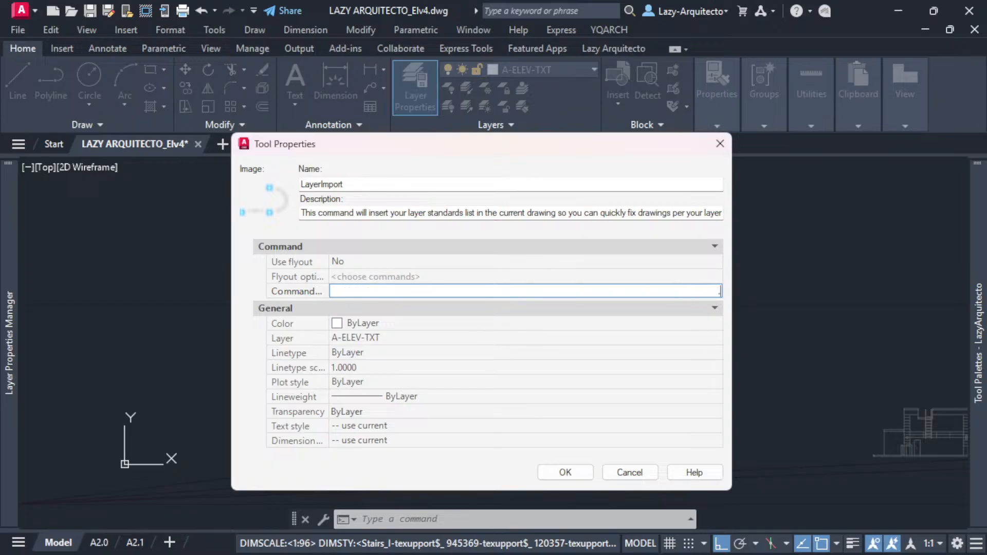
{"action": "type", "text": "WG"}
{"action": "key", "text": "ctrl+v"}
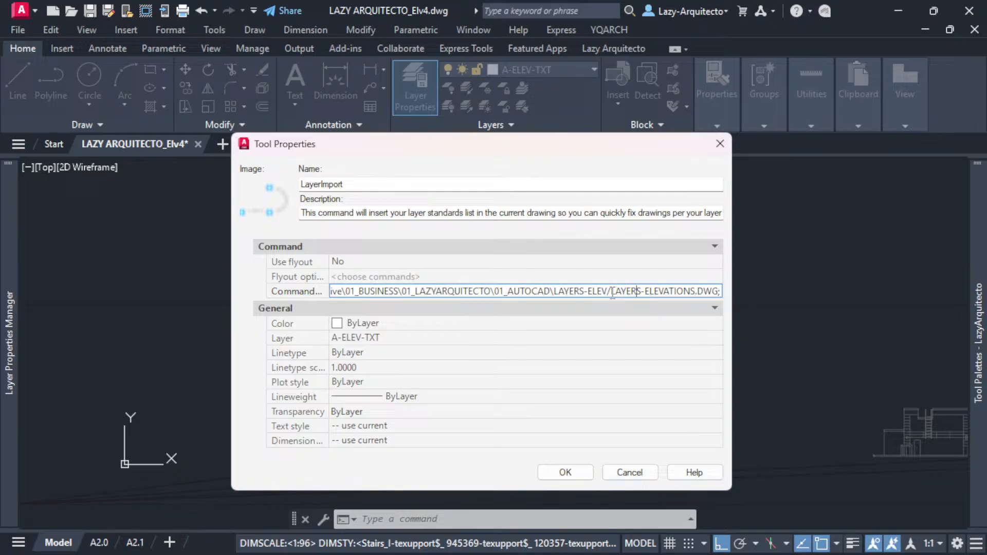
Replace the backslashes between the folder names from My Drive to LAYERS-ELEV with forward slashes in the command string.
{"action": "left_click_drag", "start_coordinate": [610, 291], "coordinate": [725, 291]}
{"action": "left_click", "coordinate": [709, 291]}
{"action": "left_click", "coordinate": [719, 293]}
{"action": "left_click_drag", "start_coordinate": [611, 292], "coordinate": [608, 292]}
{"action": "left_click", "coordinate": [554, 292]}
{"action": "left_click_drag", "start_coordinate": [553, 292], "coordinate": [550, 292]}
{"action": "type", "text": "/"}
{"action": "left_click_drag", "start_coordinate": [495, 292], "coordinate": [490, 292]}
{"action": "type", "text": "/"}
{"action": "left_click_drag", "start_coordinate": [398, 291], "coordinate": [402, 292]}
{"action": "type", "text": "/"}
{"action": "left_click_drag", "start_coordinate": [346, 291], "coordinate": [323, 291]}
{"action": "type", "text": "/"}
Replace the backslash after G: with a forward slash and go to the end of the command string.
{"action": "left_click_drag", "start_coordinate": [424, 293], "coordinate": [428, 293]}
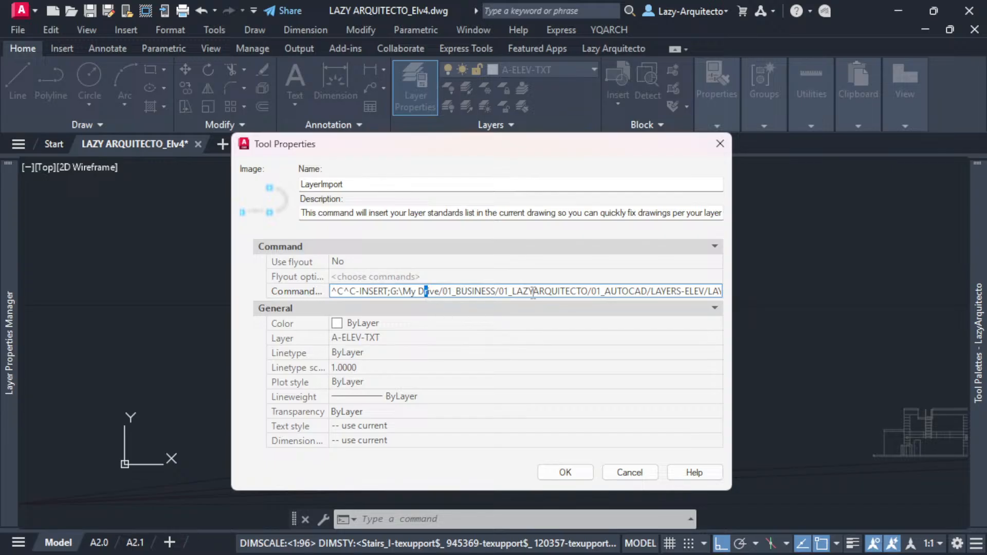
{"action": "left_click", "coordinate": [404, 291]}
{"action": "left_click_drag", "start_coordinate": [405, 292], "coordinate": [401, 292]}
{"action": "type", "text": "/"}
{"action": "left_click", "coordinate": [416, 293]}
{"action": "left_click_drag", "start_coordinate": [579, 291], "coordinate": [711, 291]}
{"action": "left_click", "coordinate": [711, 291]}
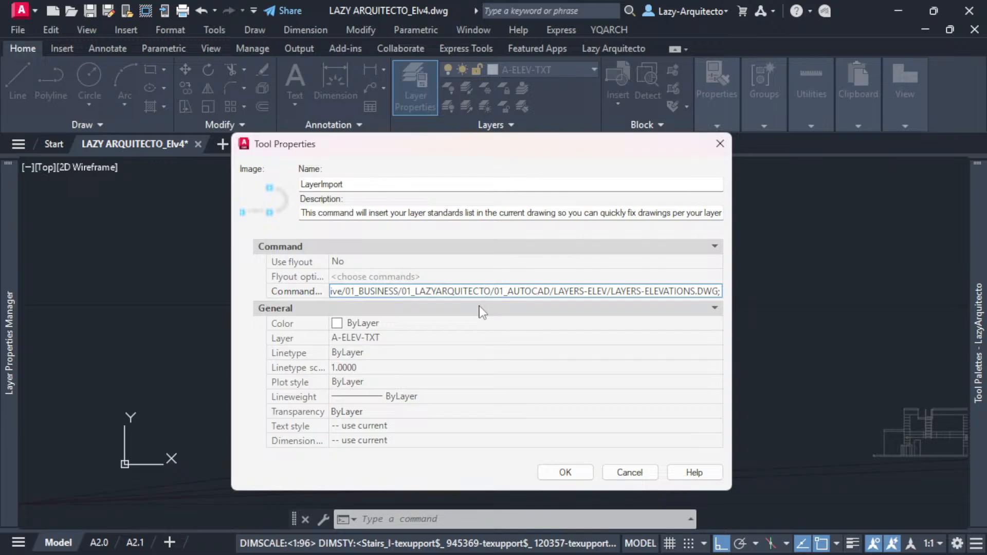
Enclose the file path from G: to .DWG in double quotes, keeping the closing semicolon, and accept the tool properties.
{"action": "left_click", "coordinate": [415, 292]}
{"action": "left_click_drag", "start_coordinate": [421, 291], "coordinate": [356, 292]}
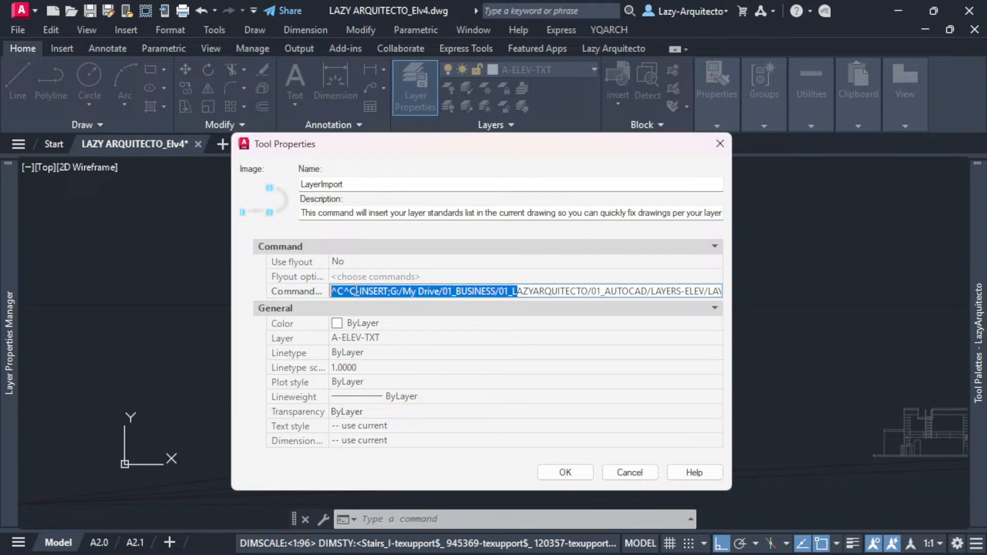
{"action": "left_click", "coordinate": [393, 292]}
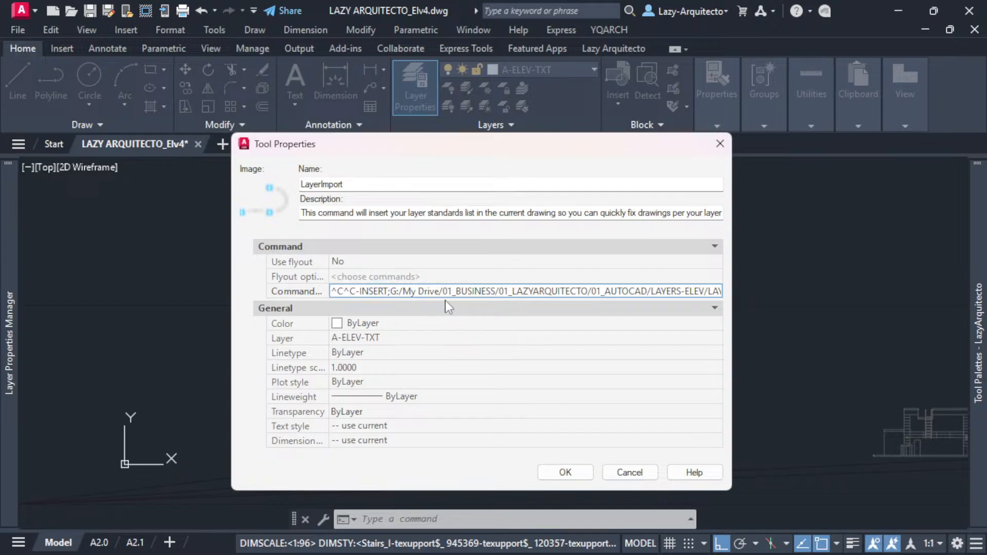
{"action": "type", "text": "\""}
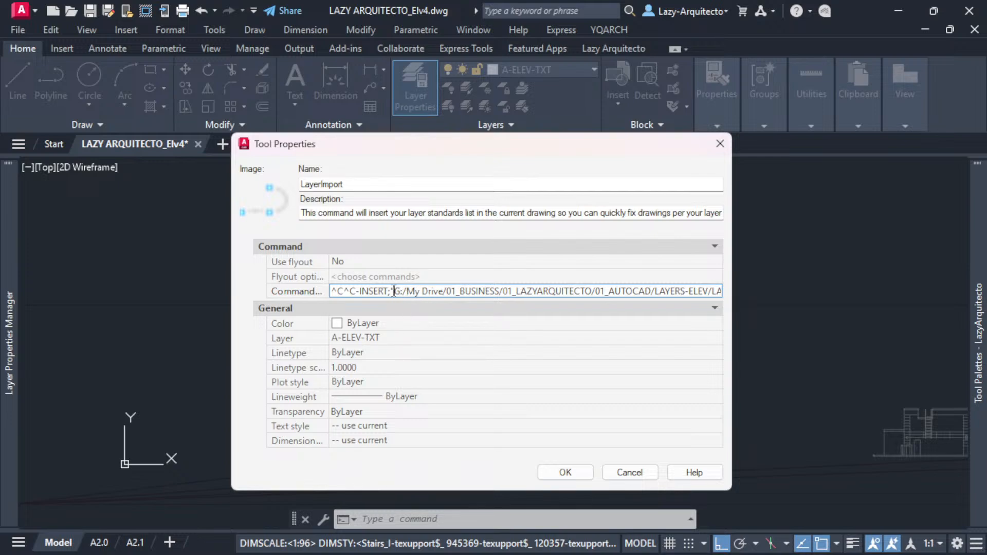
{"action": "left_click_drag", "start_coordinate": [601, 291], "coordinate": [724, 293]}
{"action": "left_click", "coordinate": [723, 292]}
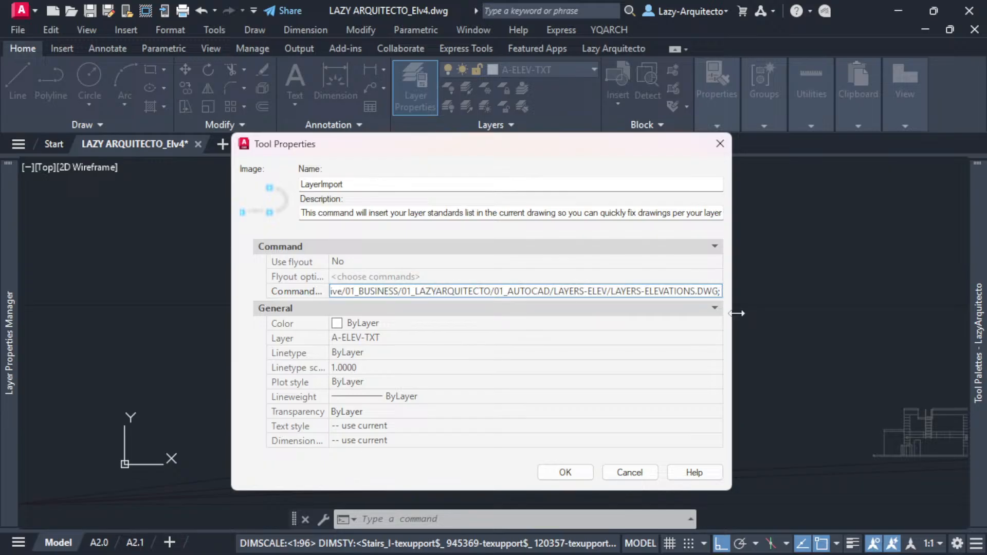
{"action": "left_click", "coordinate": [717, 292]}
{"action": "type", "text": "\";"}
{"action": "left_click_drag", "start_coordinate": [708, 292], "coordinate": [723, 291]}
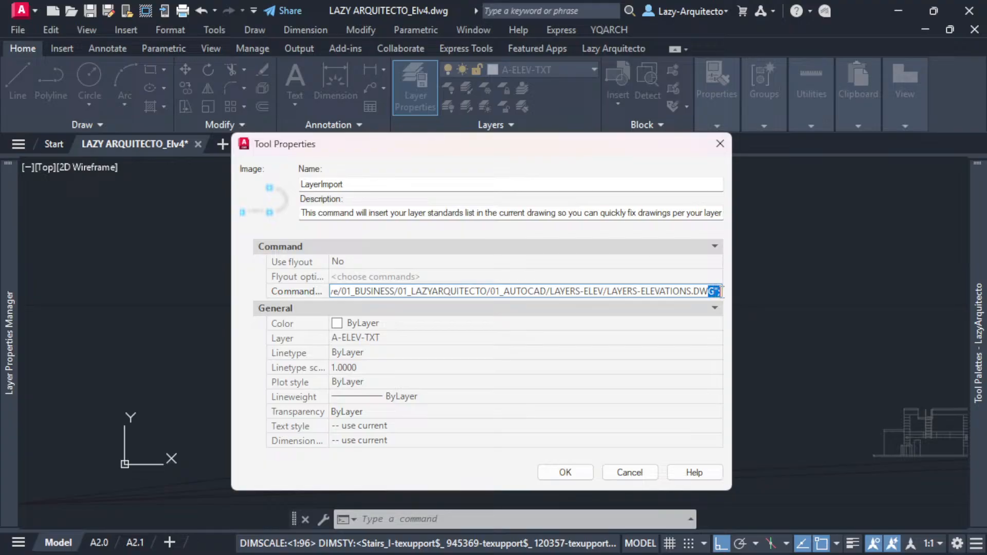
{"action": "left_click", "coordinate": [688, 291]}
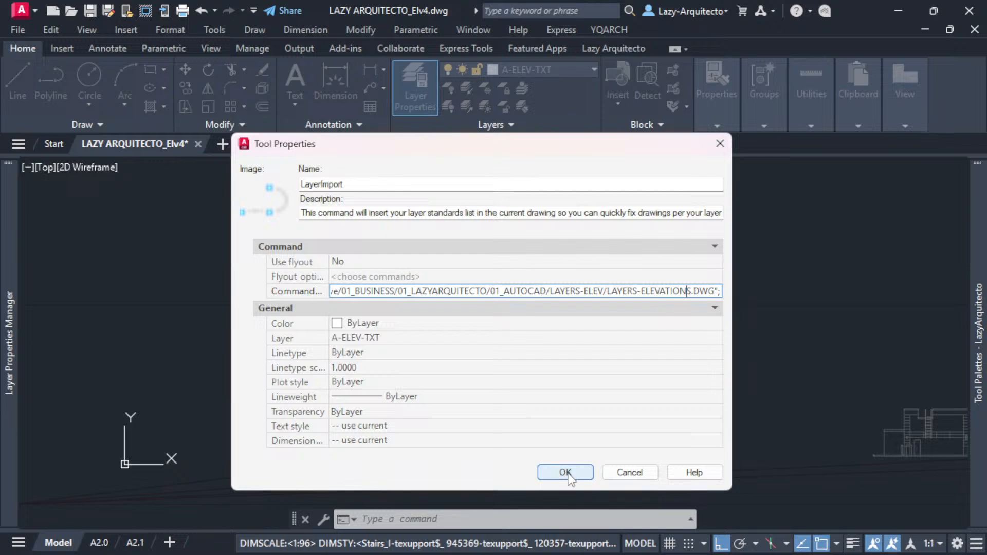
{"action": "left_click", "coordinate": [566, 472]}
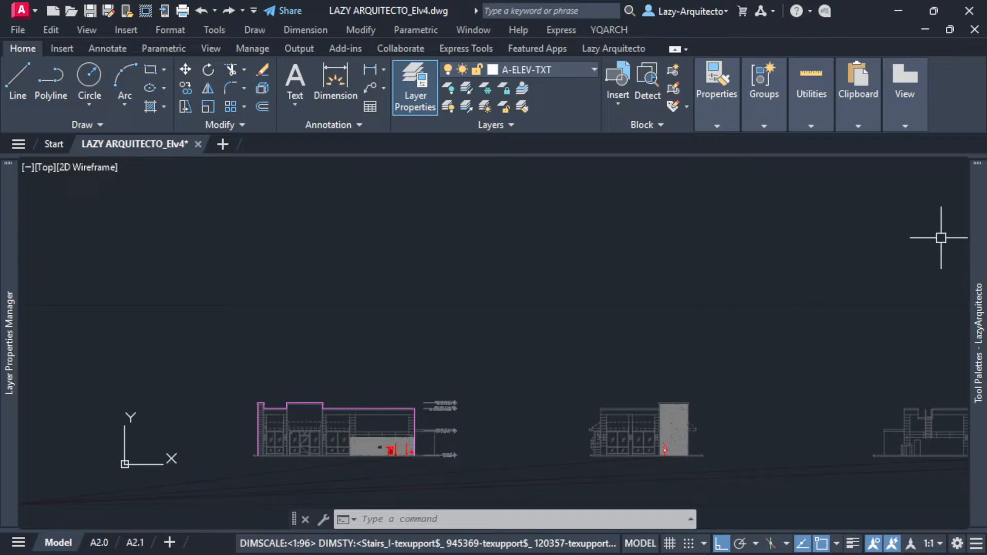
Test the LayerImport tool by inserting the layer drawing above the elevations with X and Y scale 1 and rotation 0, then undo the insertion.
{"action": "mouse_move", "coordinate": [978, 225]}
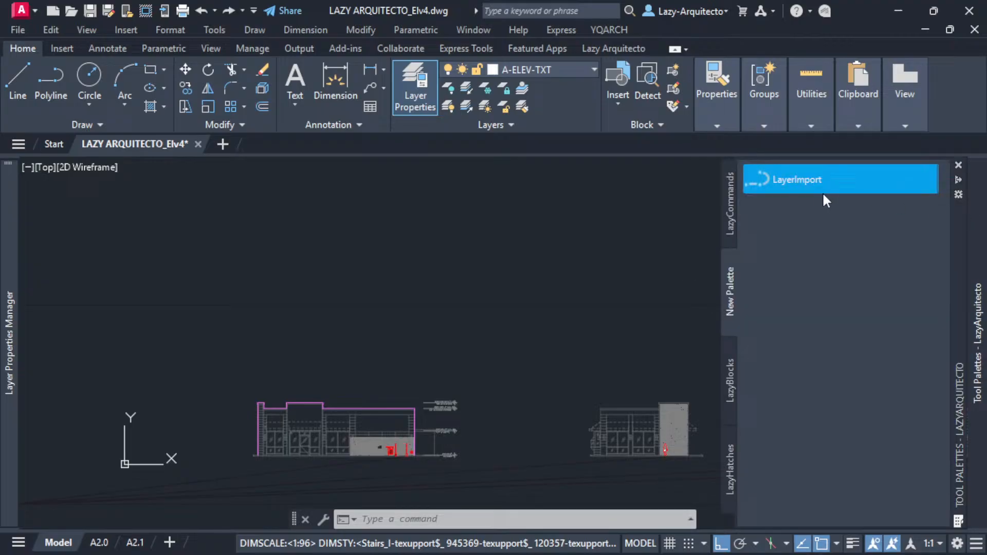
{"action": "left_click", "coordinate": [798, 181]}
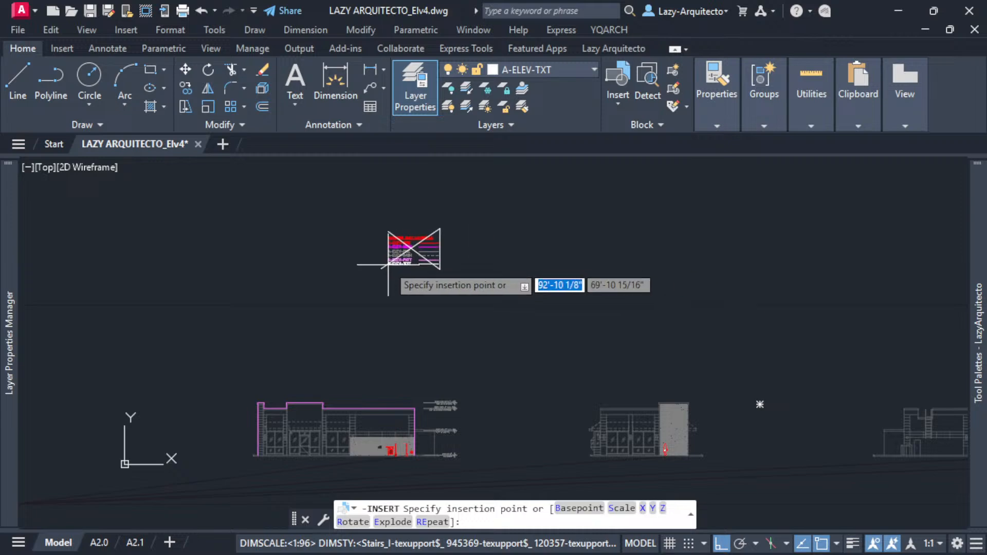
{"action": "left_click", "coordinate": [436, 275]}
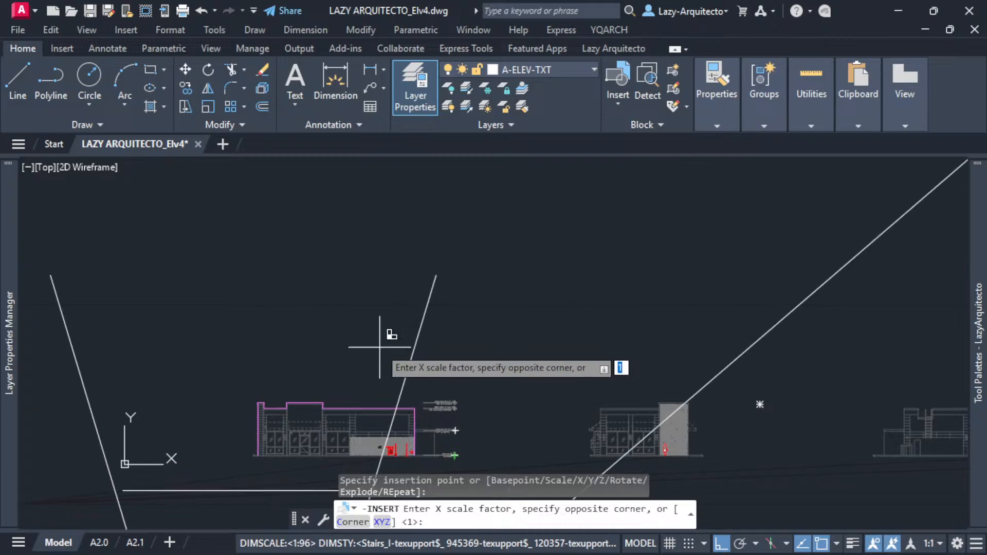
{"action": "key", "text": "Return"}
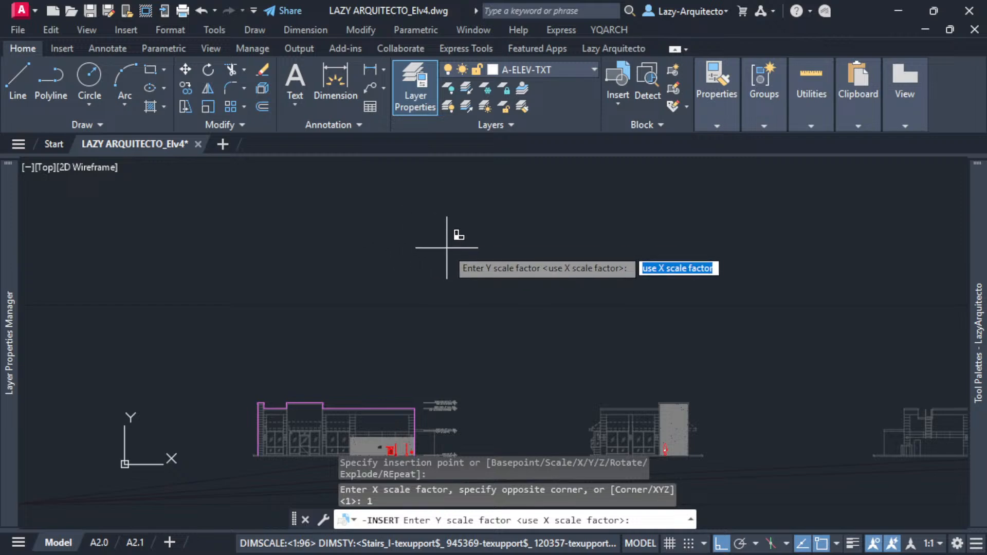
{"action": "type", "text": "1"}
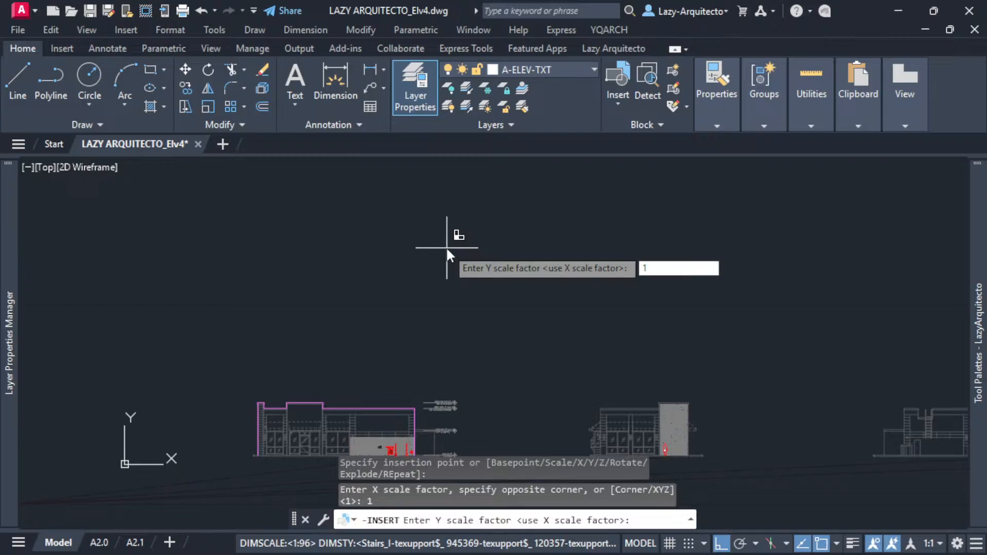
{"action": "key", "text": "Return"}
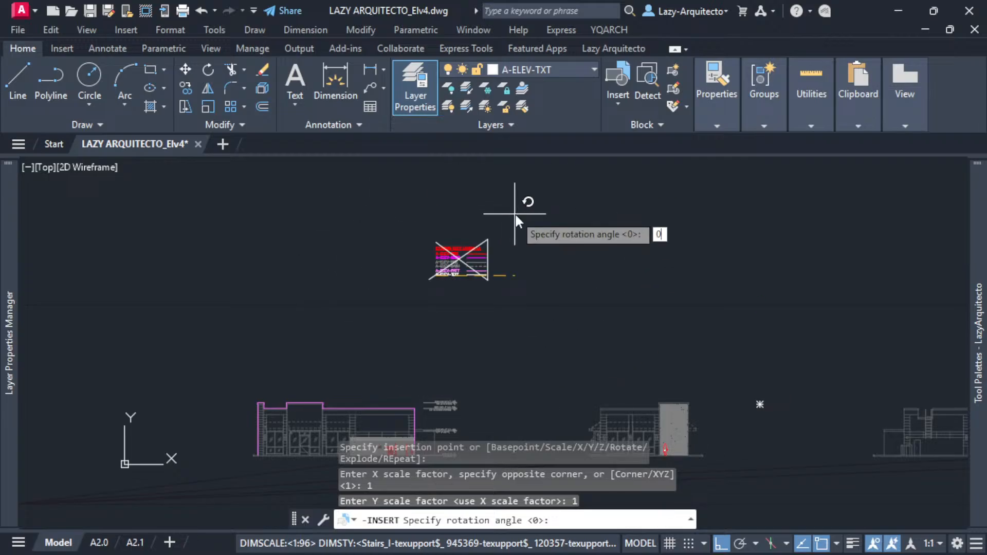
{"action": "key", "text": "Return"}
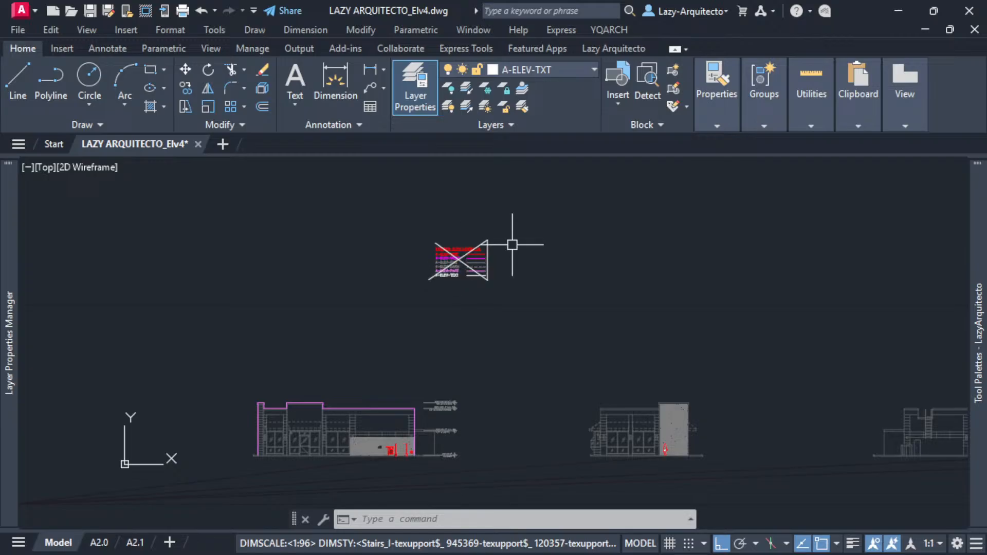
{"action": "key", "text": "ctrl+z"}
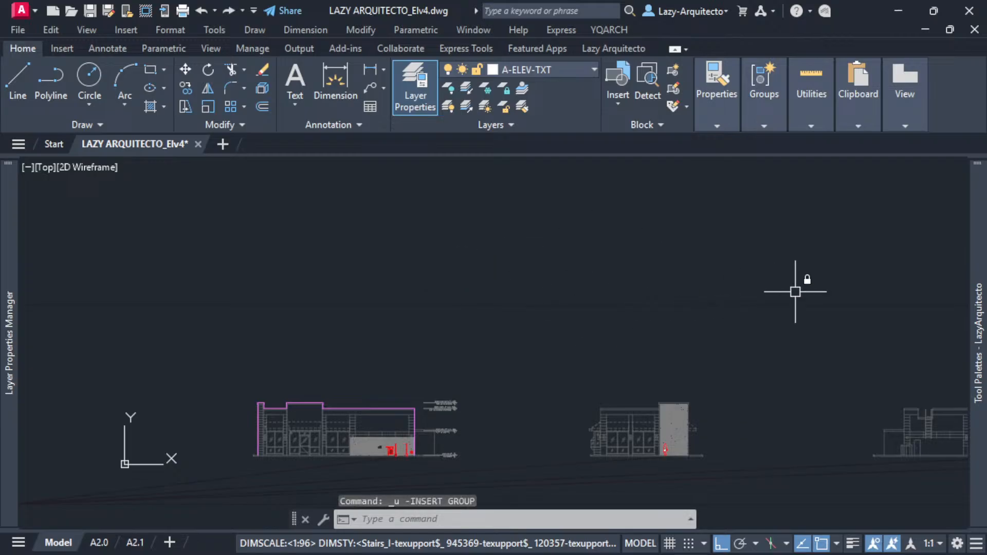
Reopen the LayerImport tool's properties and append 1;1;0; to the end of the command string for X scale, Y scale and rotation.
{"action": "mouse_move", "coordinate": [978, 222]}
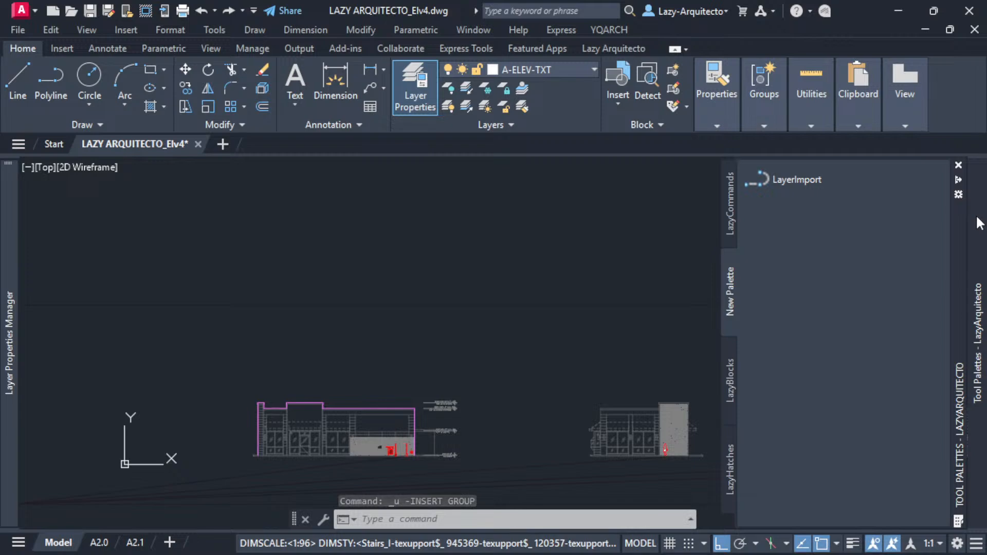
{"action": "right_click", "coordinate": [796, 186]}
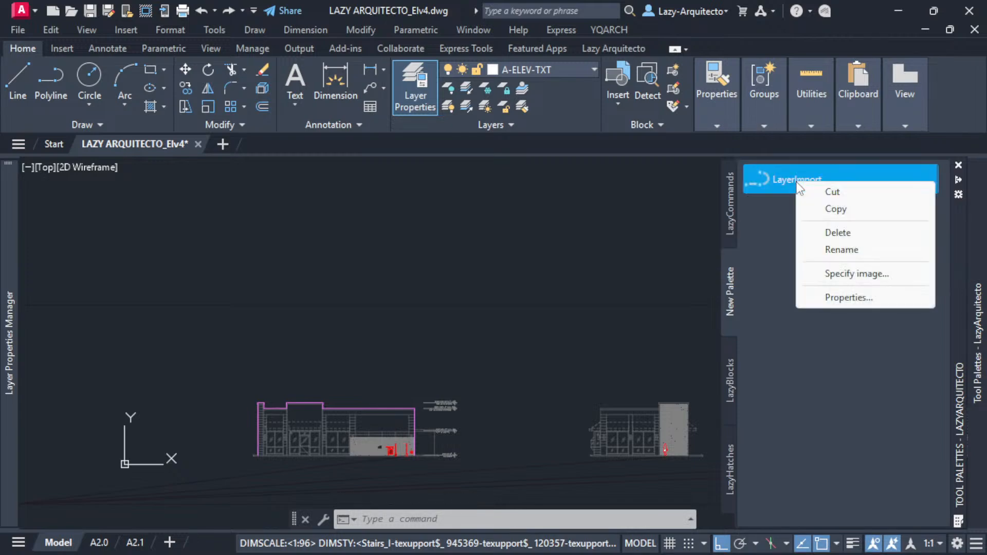
{"action": "left_click", "coordinate": [838, 302]}
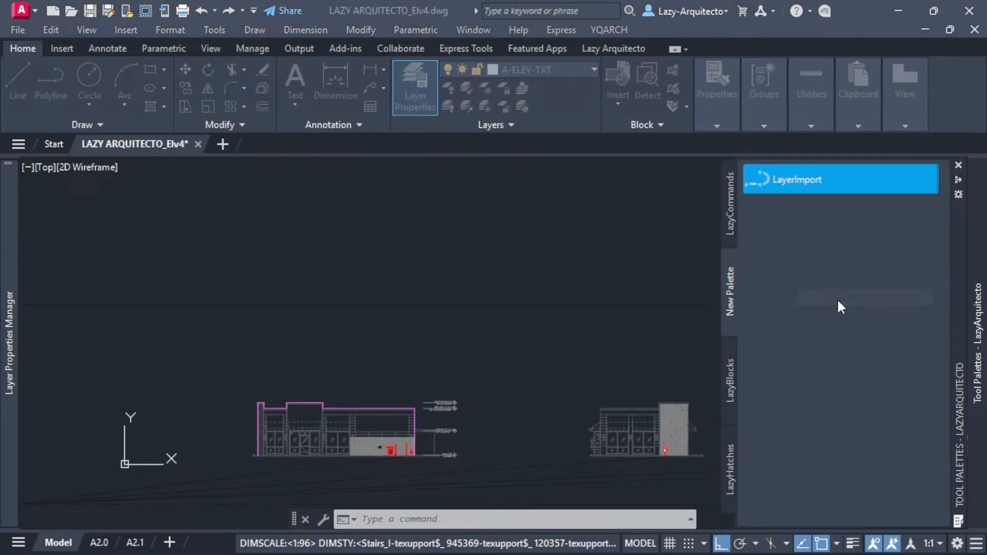
{"action": "left_click", "coordinate": [627, 291]}
{"action": "left_click", "coordinate": [627, 291]}
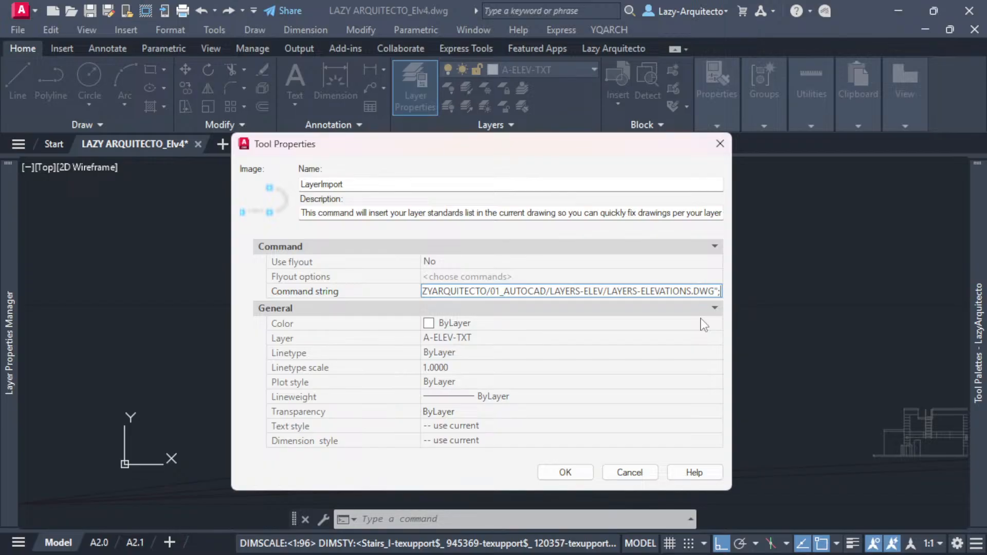
{"action": "type", "text": "1"}
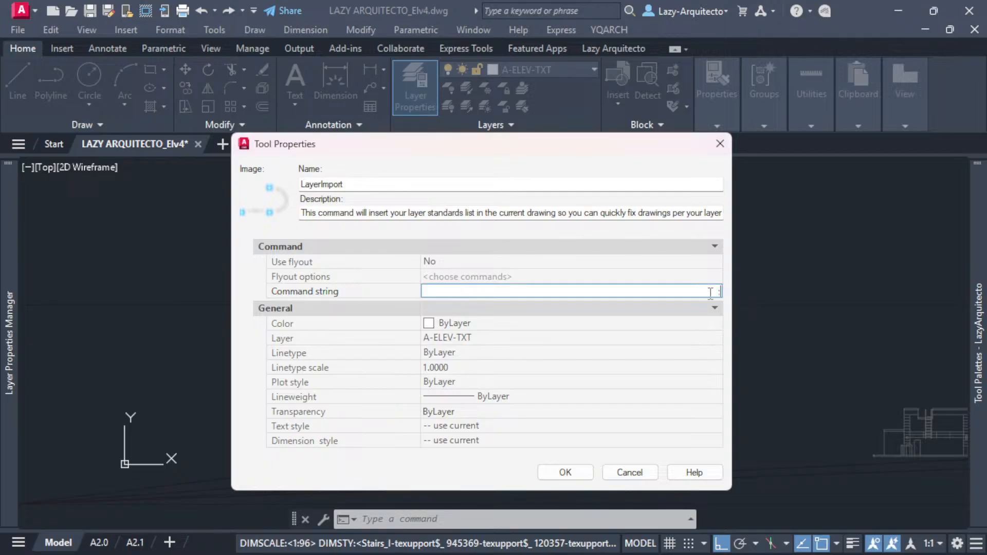
{"action": "key", "text": "ctrl+v"}
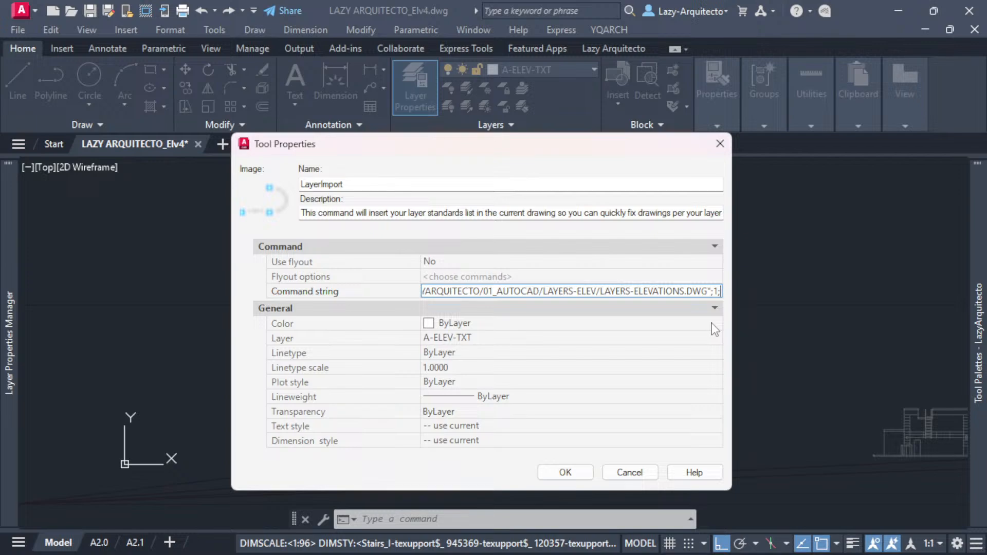
{"action": "type", "text": "1"}
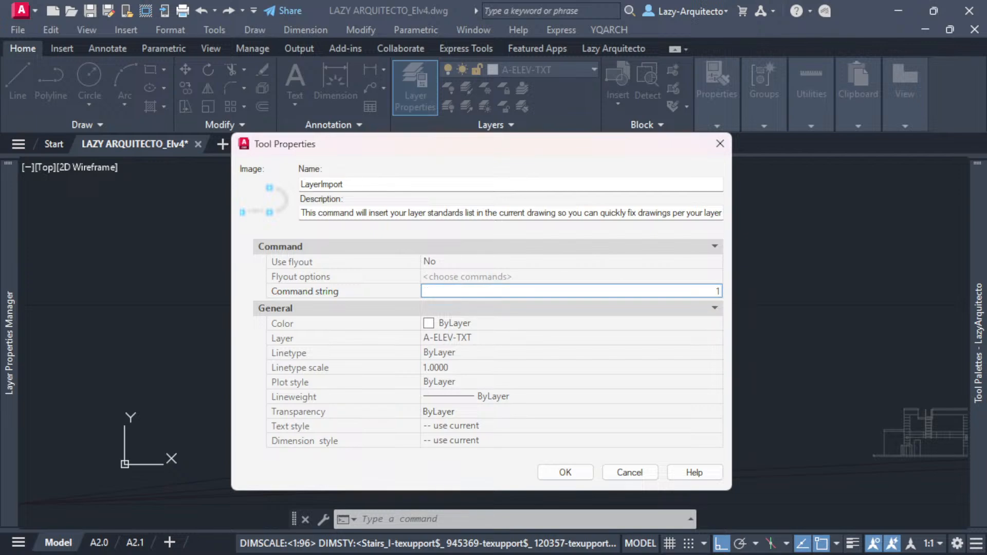
{"action": "left_click", "coordinate": [713, 292]}
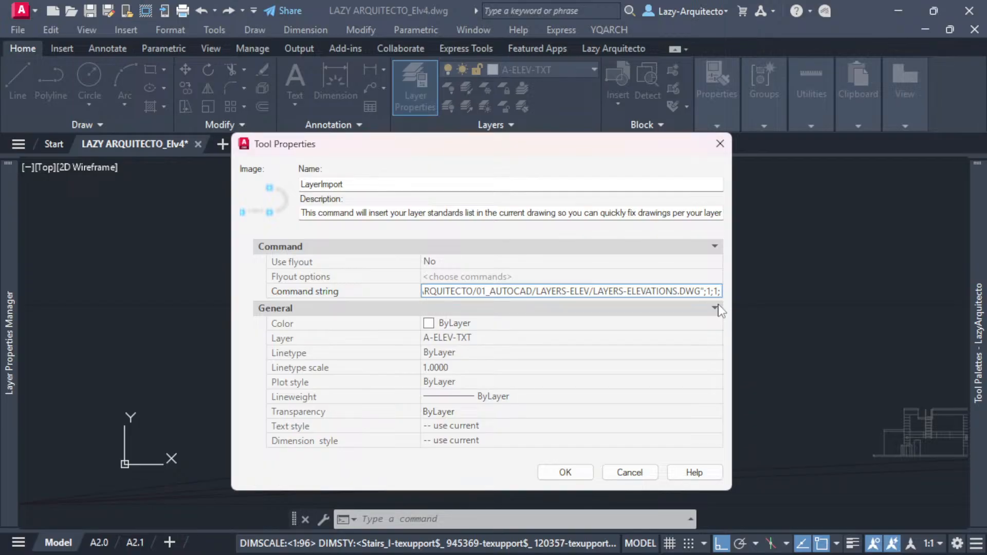
{"action": "left_click", "coordinate": [718, 291]}
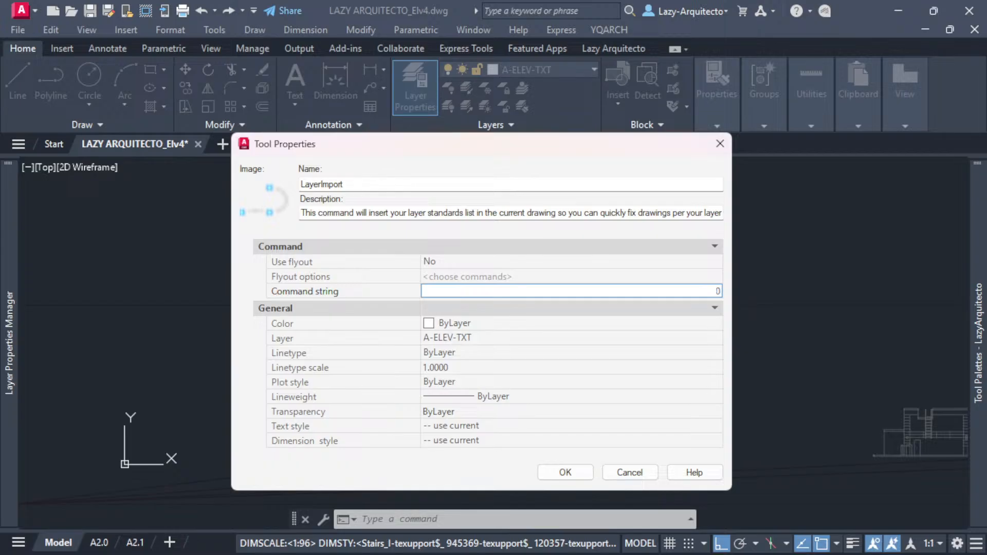
{"action": "key", "text": "ctrl+v"}
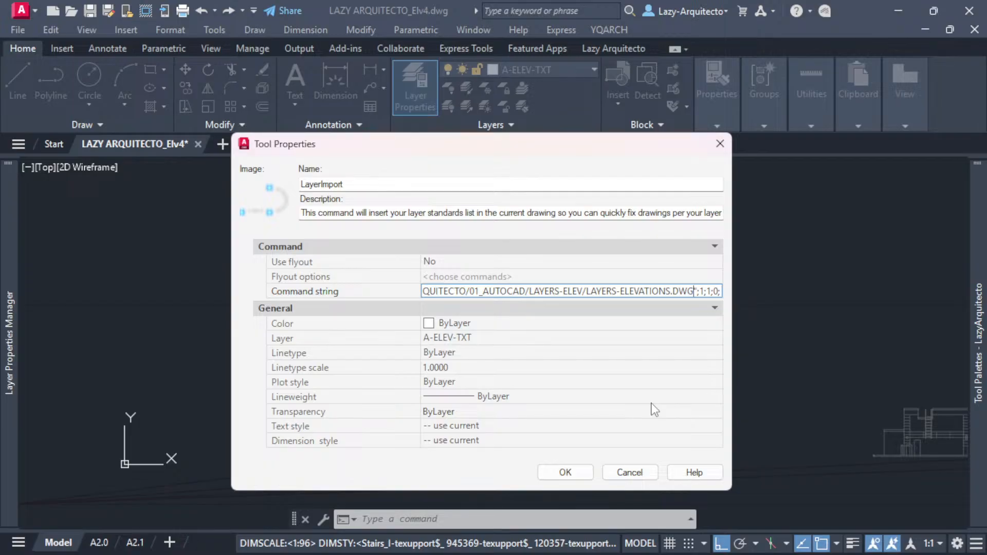
Accept the tool properties, then test the LayerImport tool and cancel its insertion.
{"action": "left_click", "coordinate": [565, 472]}
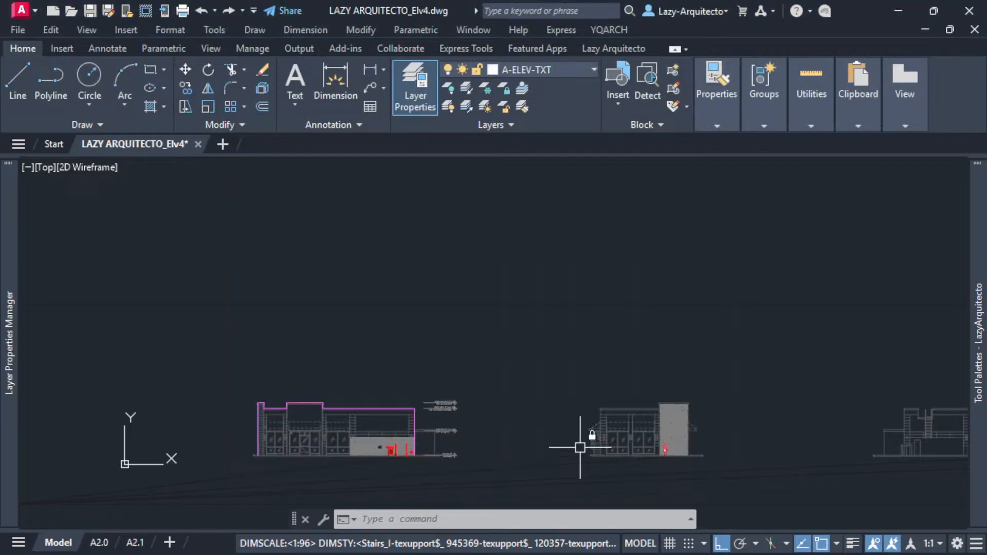
{"action": "mouse_move", "coordinate": [978, 226]}
{"action": "left_click", "coordinate": [817, 181]}
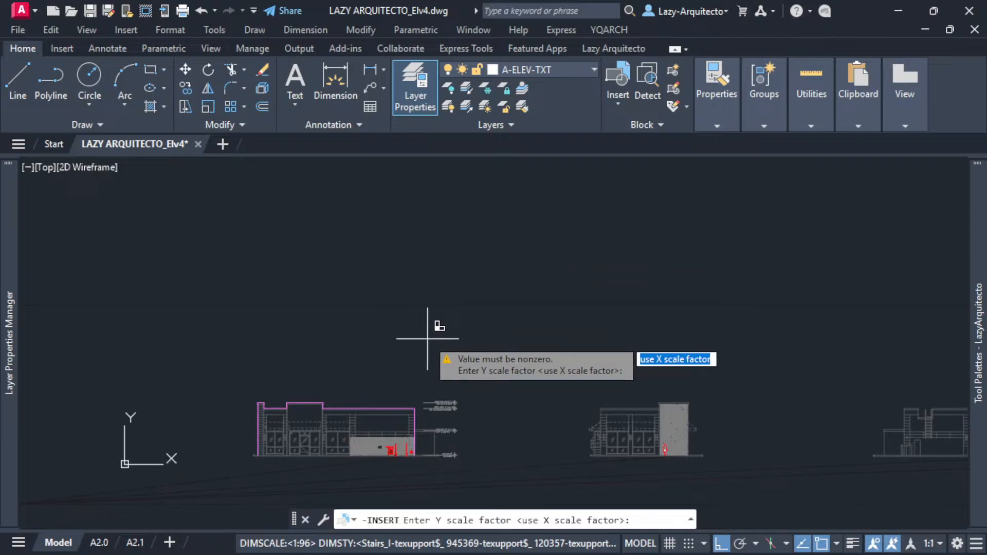
{"action": "key", "text": "Escape"}
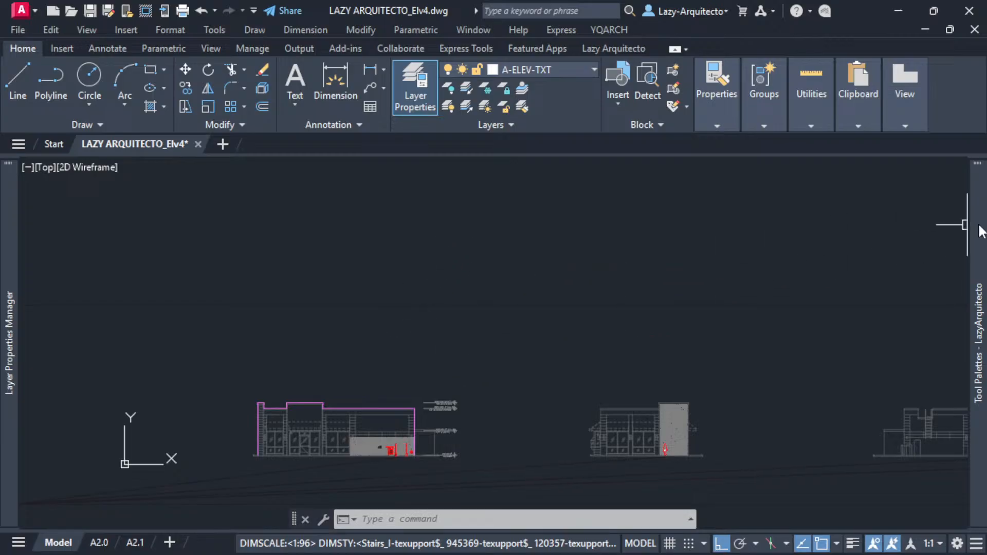
Reopen LayerImport's properties, add a backslash in the command string between the semicolon after the file path and 1;1;0;, and accept.
{"action": "mouse_move", "coordinate": [976, 221]}
{"action": "right_click", "coordinate": [805, 180]}
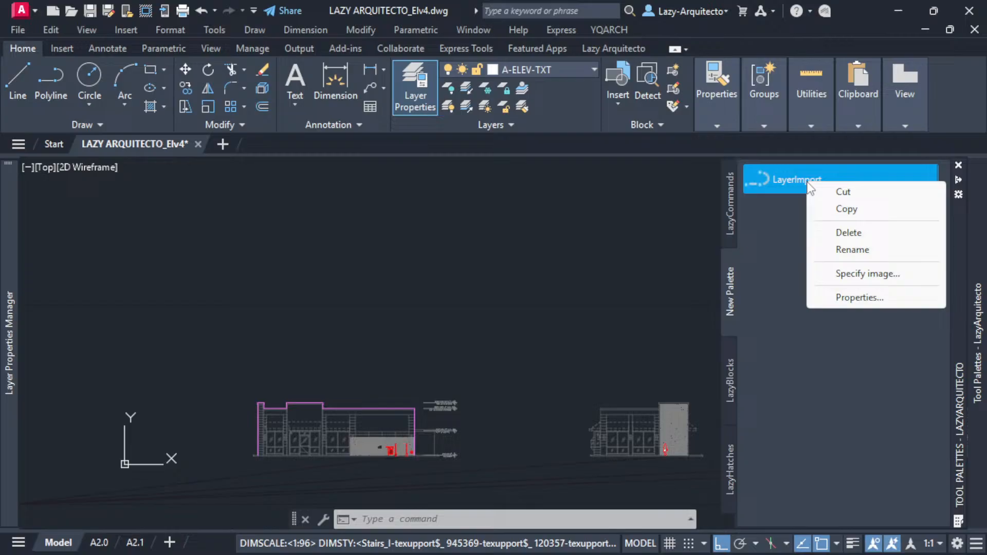
{"action": "left_click", "coordinate": [853, 292]}
{"action": "left_click", "coordinate": [687, 291]}
{"action": "left_click", "coordinate": [686, 291]}
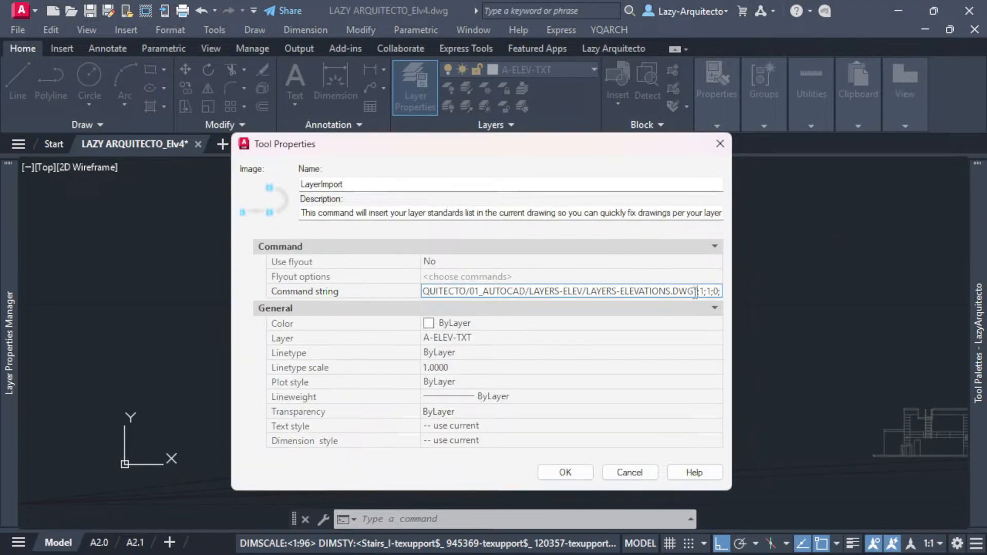
{"action": "left_click_drag", "start_coordinate": [698, 291], "coordinate": [448, 291]}
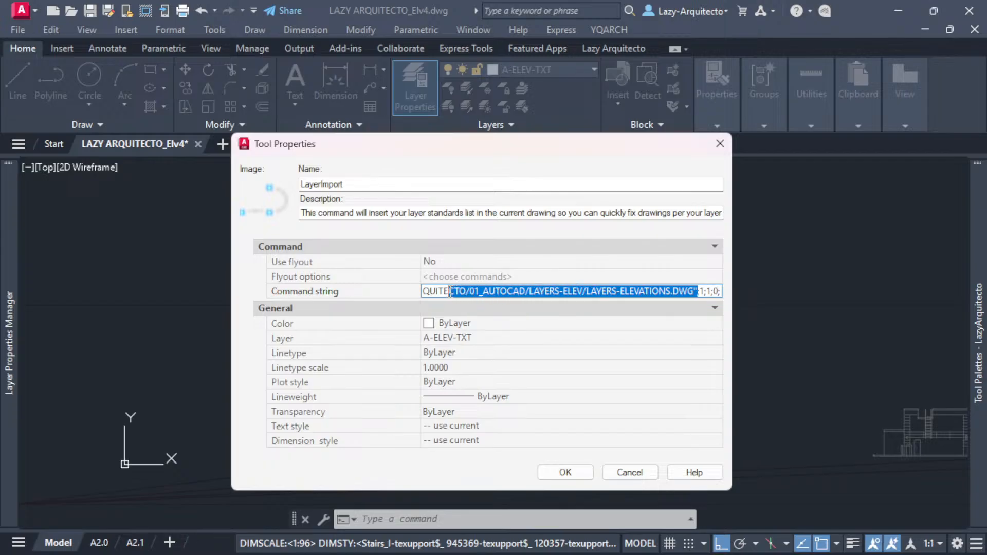
{"action": "left_click", "coordinate": [695, 291]}
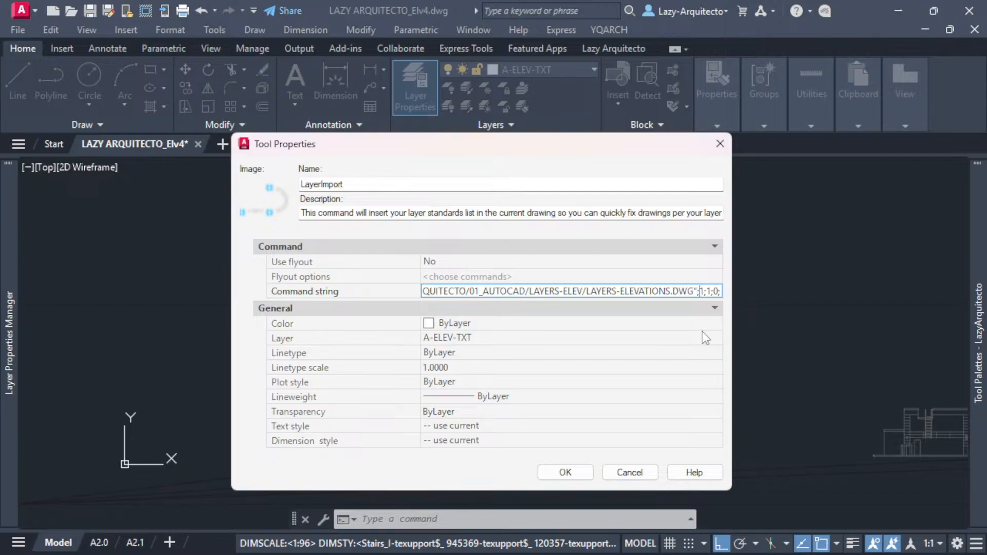
{"action": "type", "text": "\\"}
{"action": "left_click_drag", "start_coordinate": [704, 291], "coordinate": [699, 291]}
{"action": "left_click", "coordinate": [702, 293]}
{"action": "left_click_drag", "start_coordinate": [704, 291], "coordinate": [700, 291]}
{"action": "left_click", "coordinate": [703, 292]}
{"action": "left_click_drag", "start_coordinate": [704, 292], "coordinate": [699, 291]}
{"action": "left_click", "coordinate": [565, 472]}
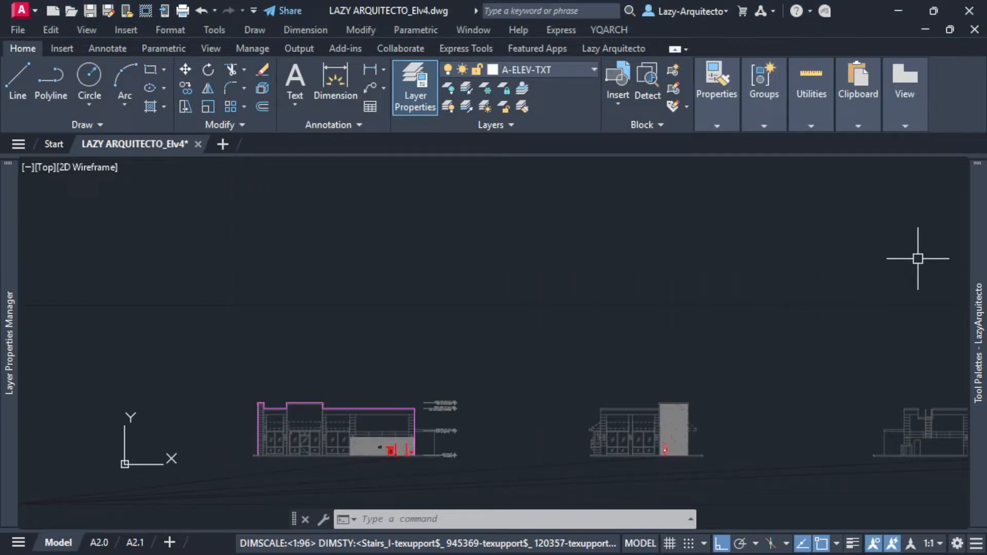
Test the LayerImport tool by placing the layer drawing above the first elevation.
{"action": "mouse_move", "coordinate": [976, 229]}
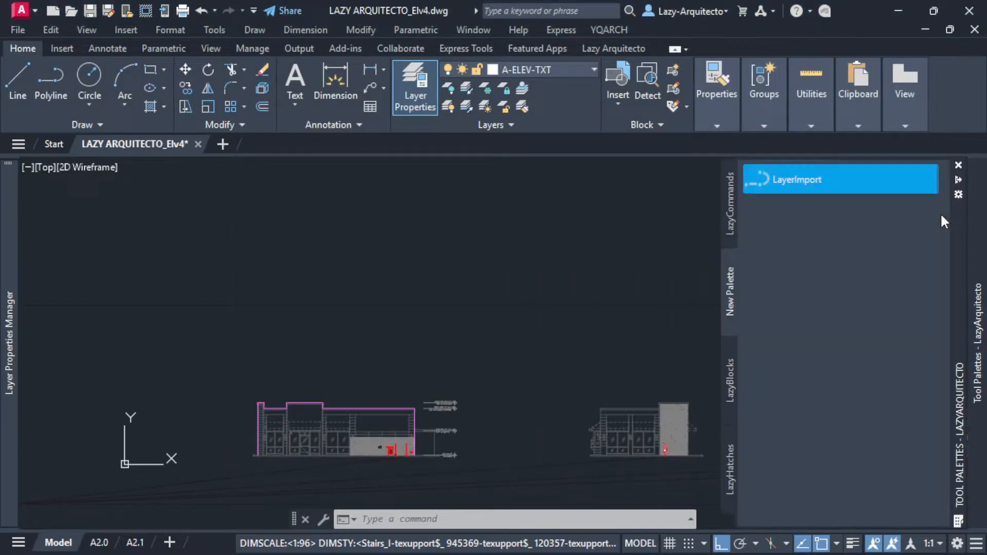
{"action": "left_click", "coordinate": [823, 185]}
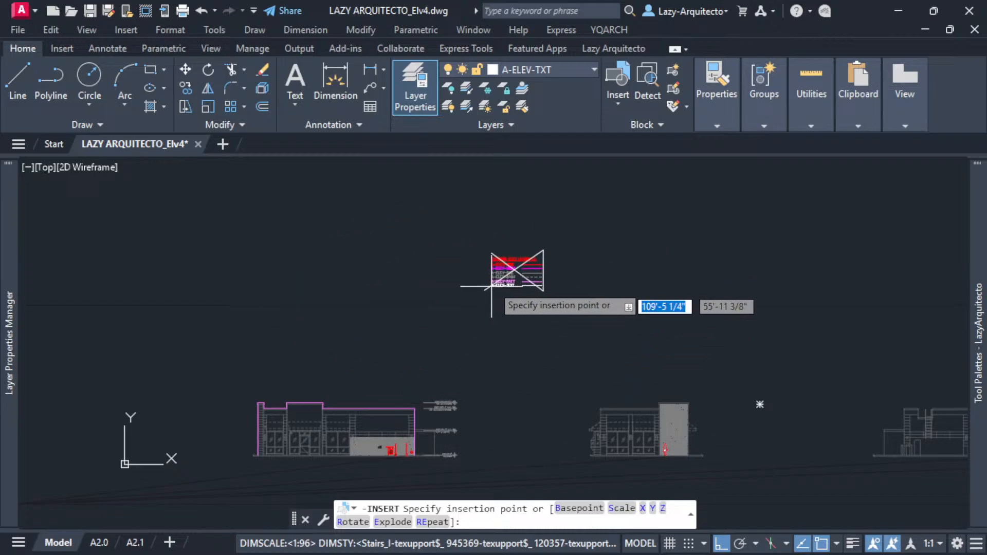
{"action": "left_click", "coordinate": [411, 360]}
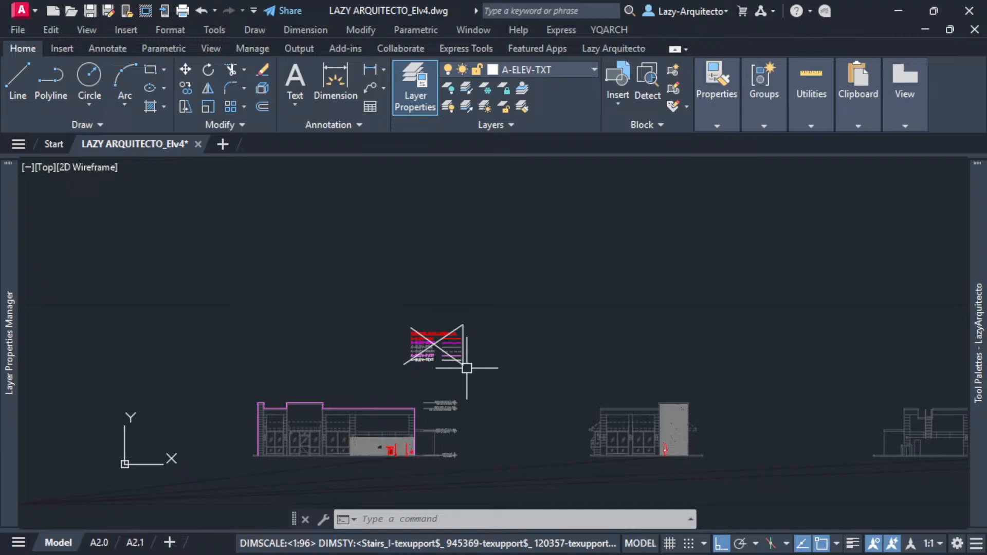
Try Match Properties on the inserted layer list, cancel it, and select the list to check whether it is a single block.
{"action": "scroll", "coordinate": [400, 418], "scroll_direction": "up", "scroll_amount": 3}
{"action": "type", "text": "ma"}
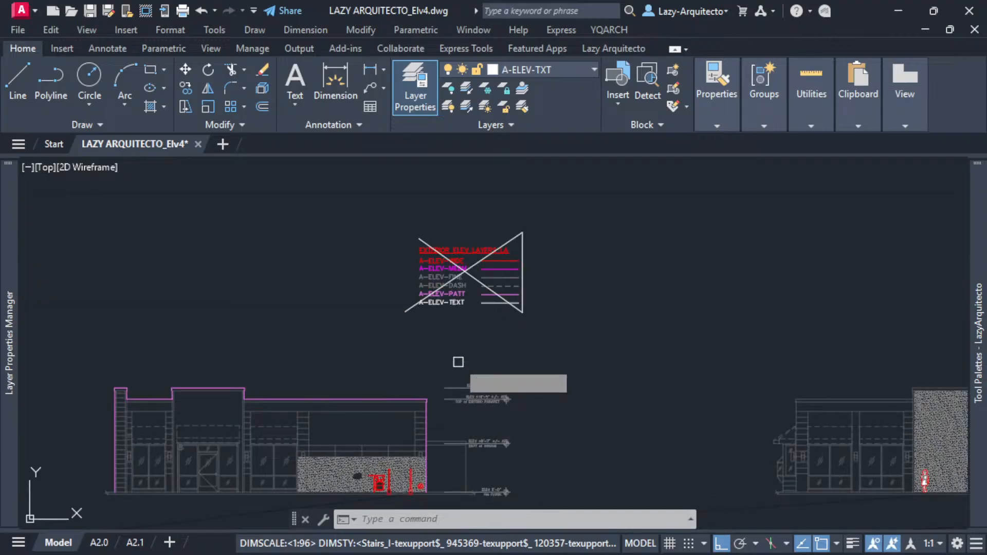
{"action": "key", "text": "Return"}
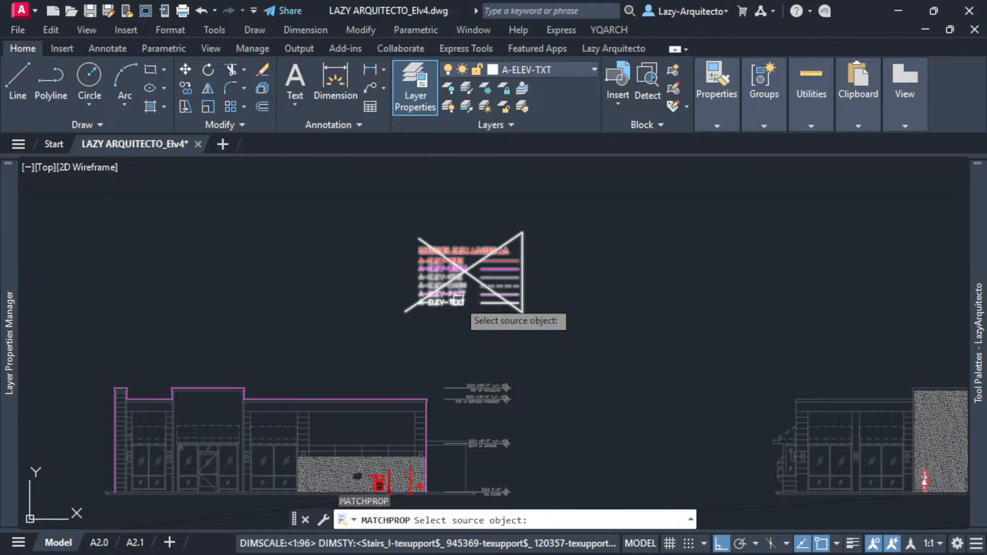
{"action": "key", "text": "Escape"}
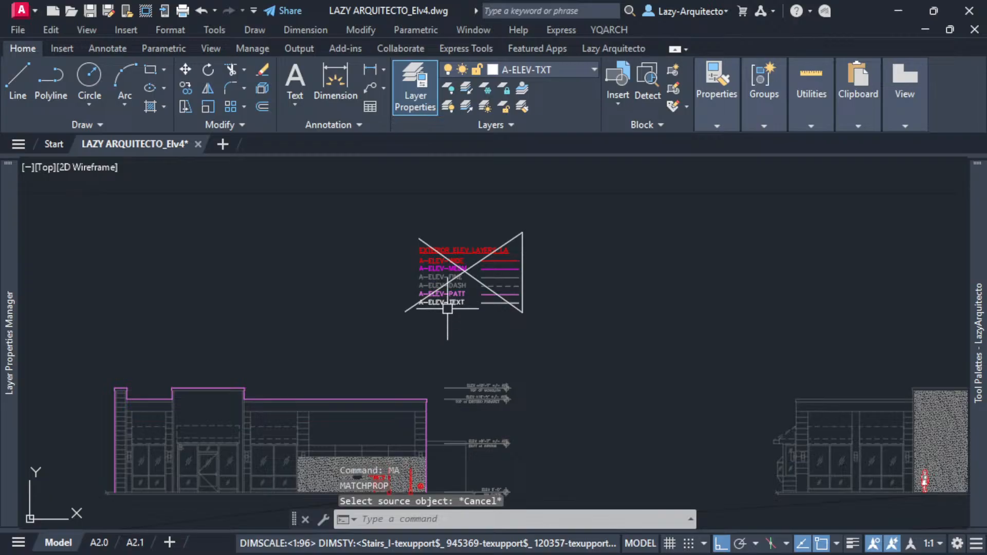
{"action": "left_click", "coordinate": [452, 304]}
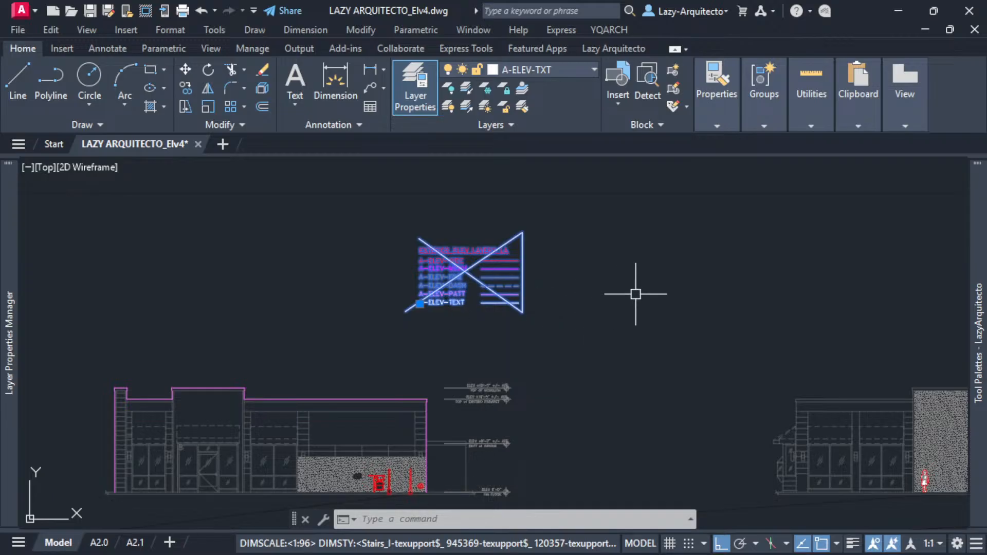
{"action": "key", "text": "Escape"}
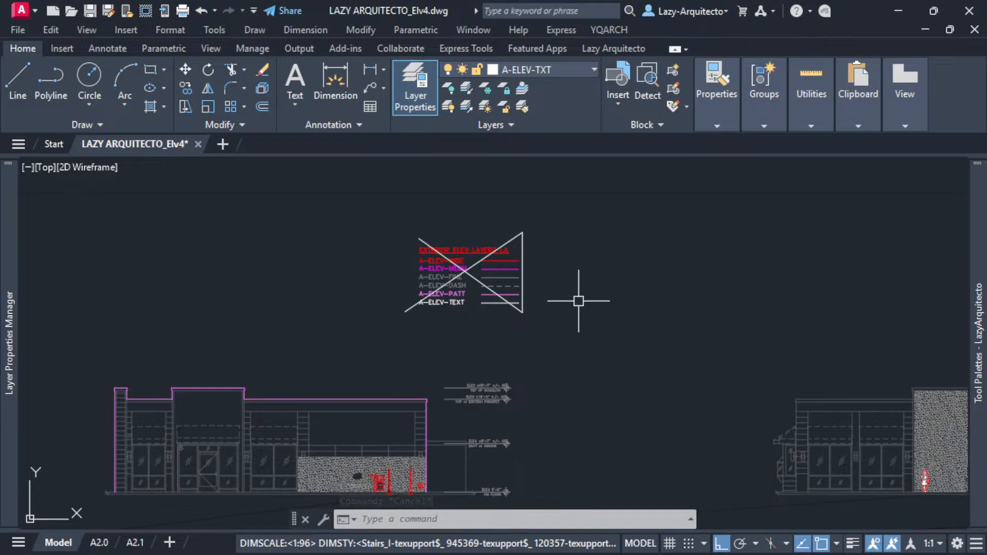
Undo back through the test insertion of the layer drawing.
{"action": "key", "text": "ctrl+z"}
{"action": "key", "text": "ctrl+z"}
{"action": "key", "text": "ctrl+z"}
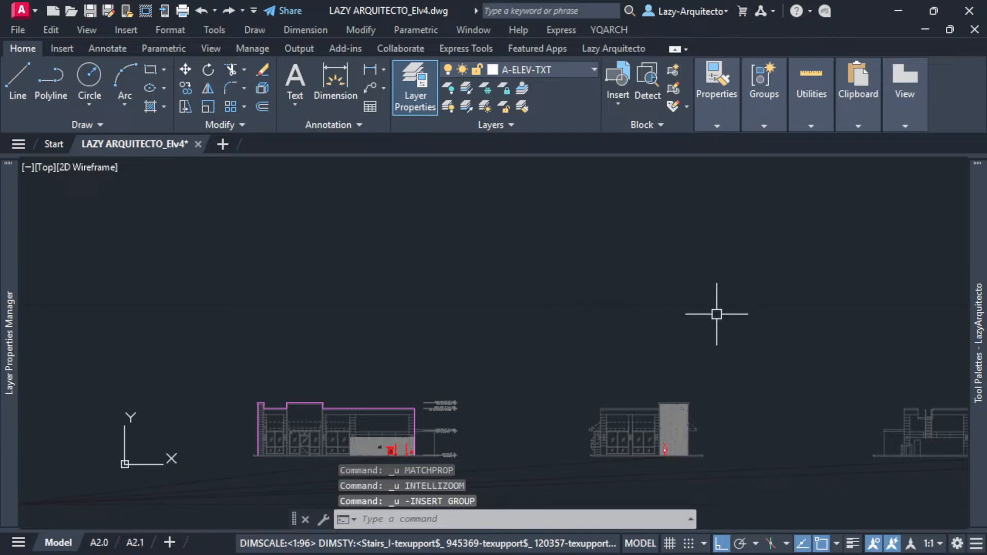
Reopen LayerImport's properties and extend the command string with _EXPLODE; after 1;1;0;.
{"action": "mouse_move", "coordinate": [973, 200]}
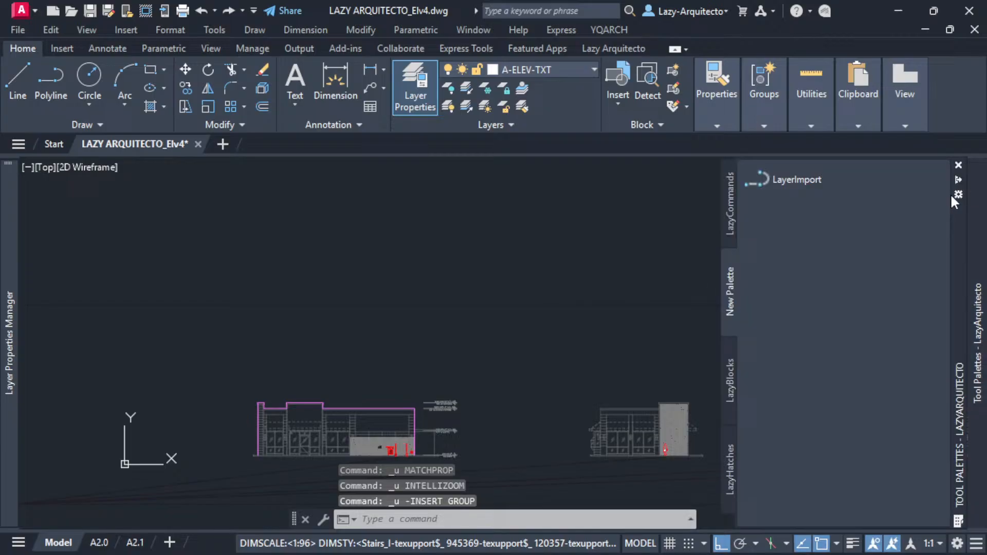
{"action": "right_click", "coordinate": [802, 184]}
{"action": "left_click", "coordinate": [849, 301]}
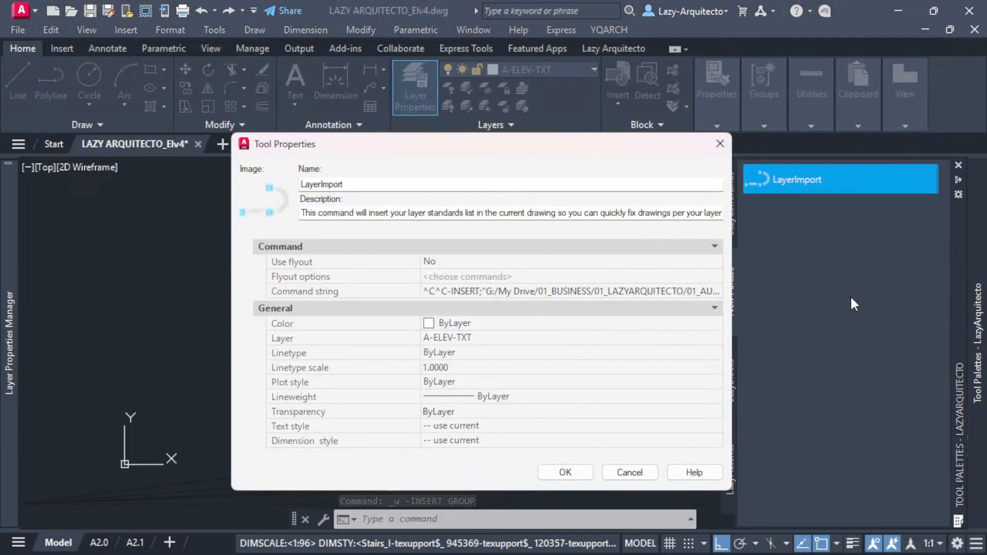
{"action": "left_click", "coordinate": [599, 290]}
{"action": "left_click", "coordinate": [697, 291]}
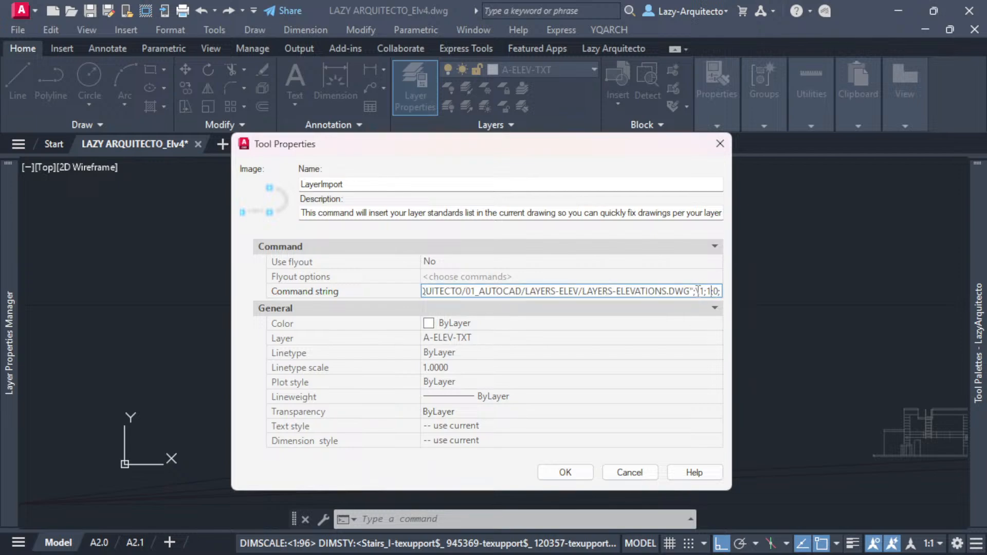
{"action": "left_click", "coordinate": [720, 291]}
{"action": "key", "text": "ctrl+a"}
{"action": "key", "text": "BackSpace"}
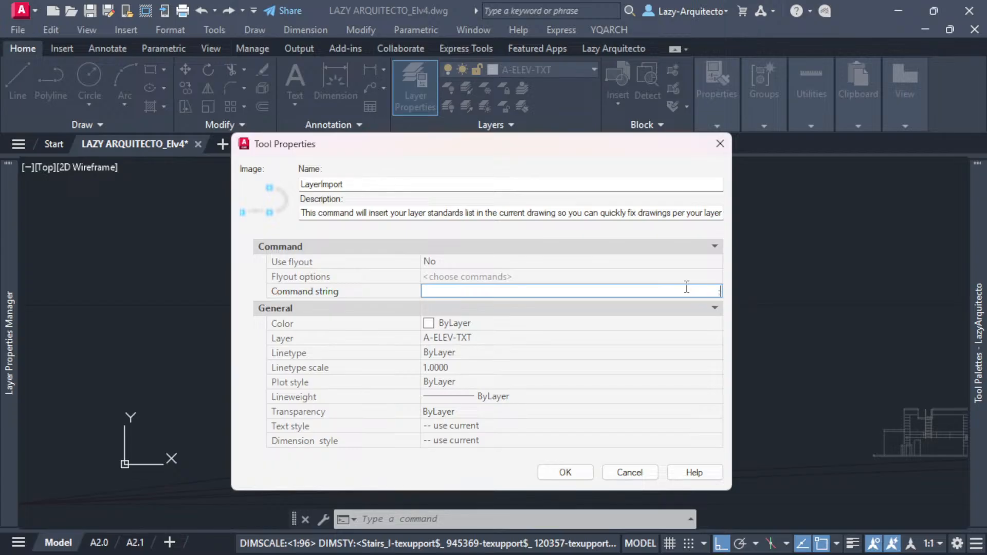
{"action": "key", "text": "ctrl+v"}
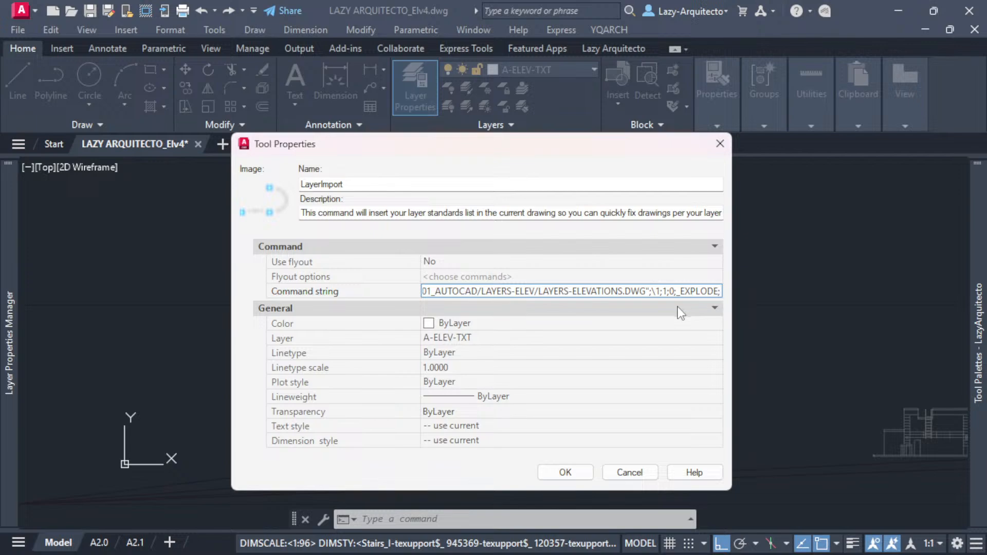
Append LAST; to the end of the command string and accept the tool properties.
{"action": "type", "text": "LAS"}
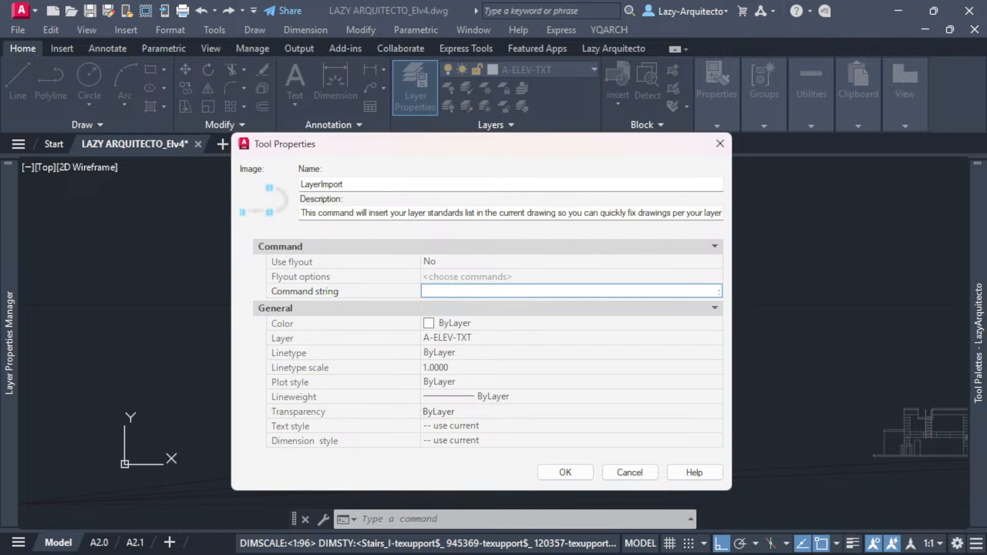
{"action": "left_click", "coordinate": [652, 292]}
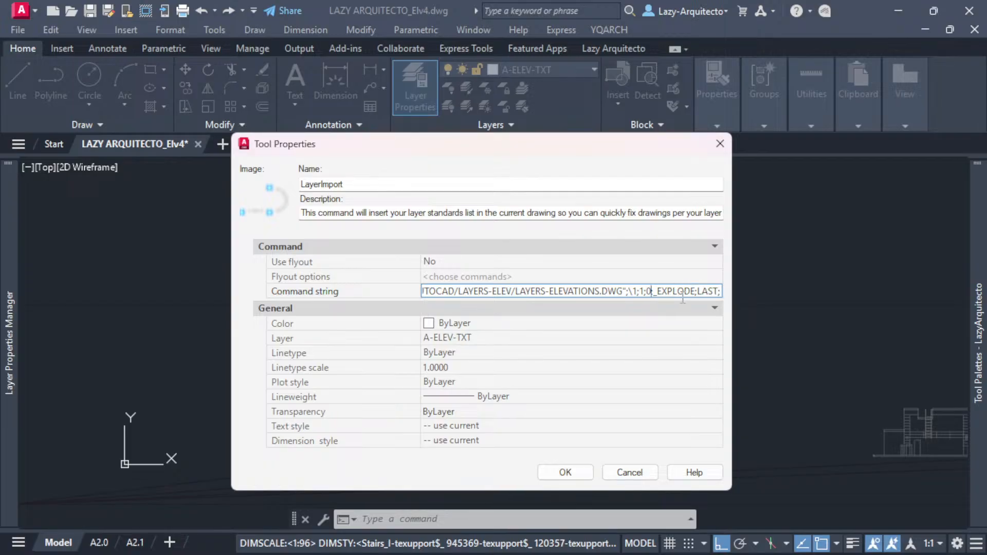
{"action": "left_click", "coordinate": [583, 474]}
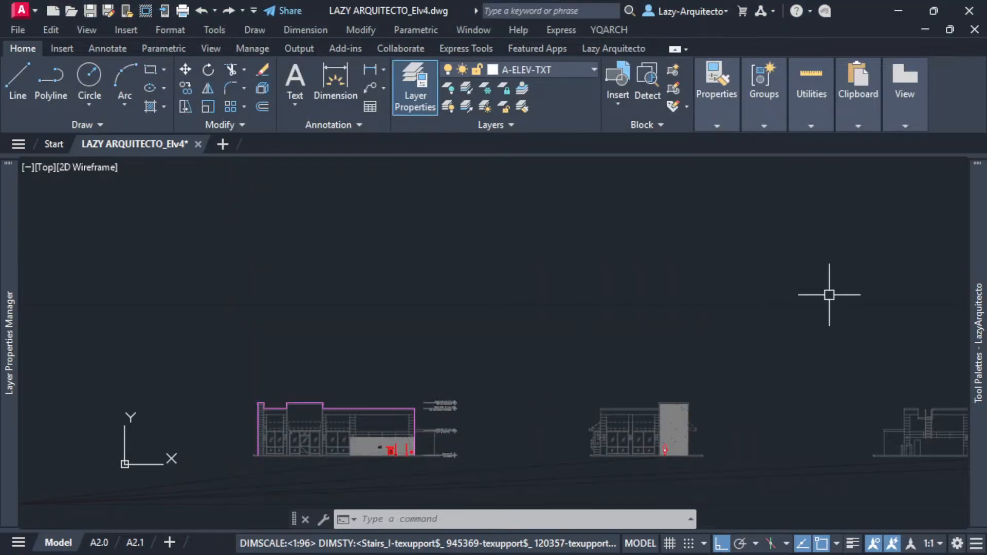
Run the LayerImport tool and place the layer list above the first elevation.
{"action": "mouse_move", "coordinate": [980, 229]}
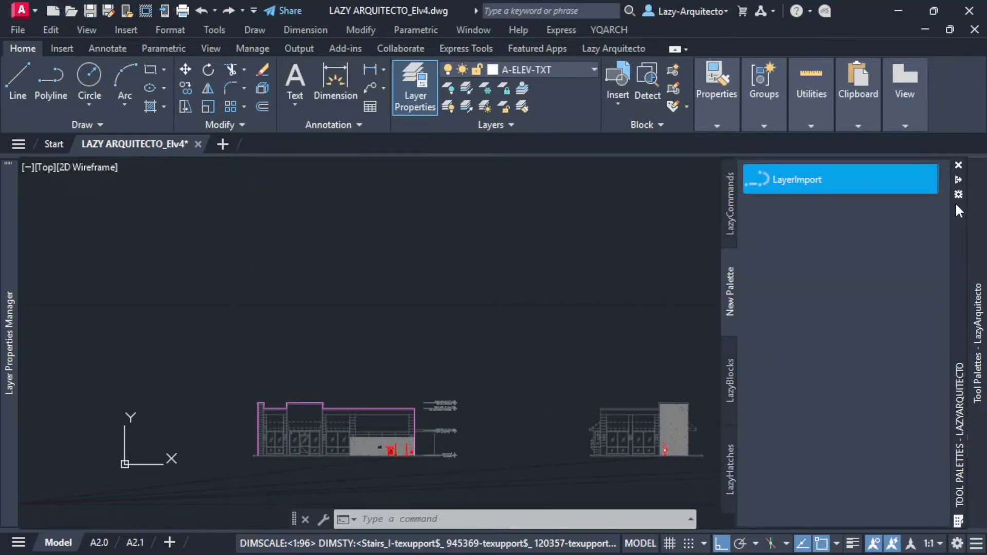
{"action": "left_click", "coordinate": [808, 177]}
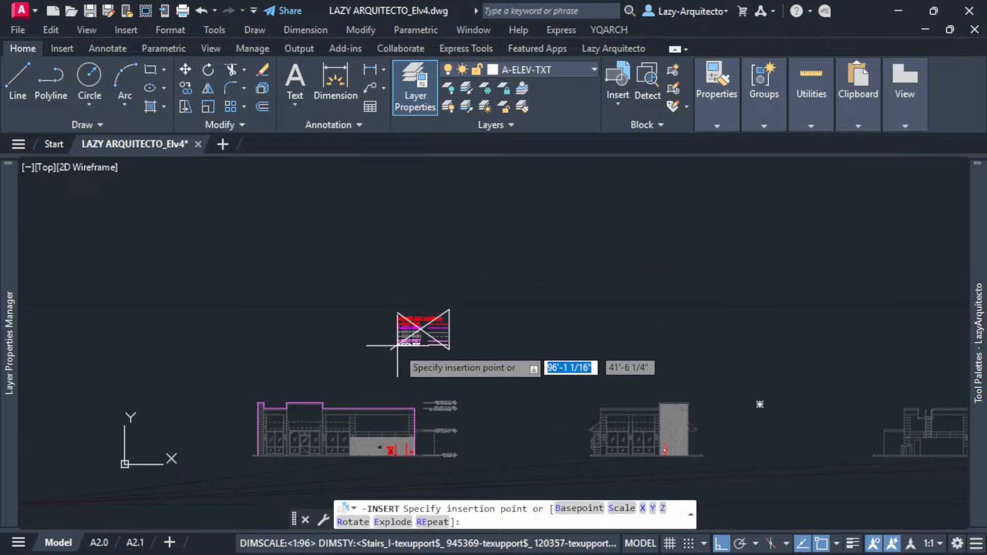
{"action": "left_click", "coordinate": [403, 370]}
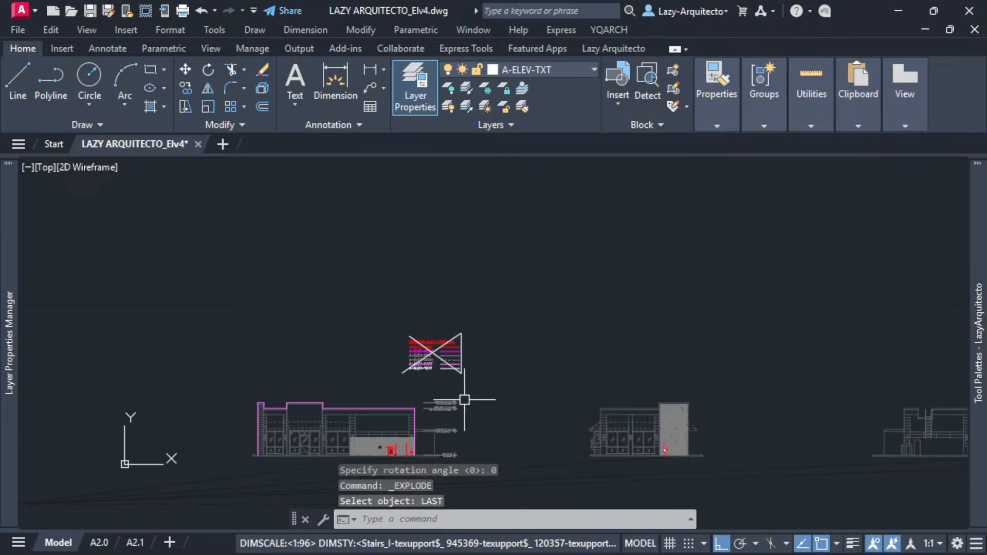
Match the properties of the A-ELEV-TEXT entry onto the elevation level labels beside the first elevation.
{"action": "type", "text": "MA"}
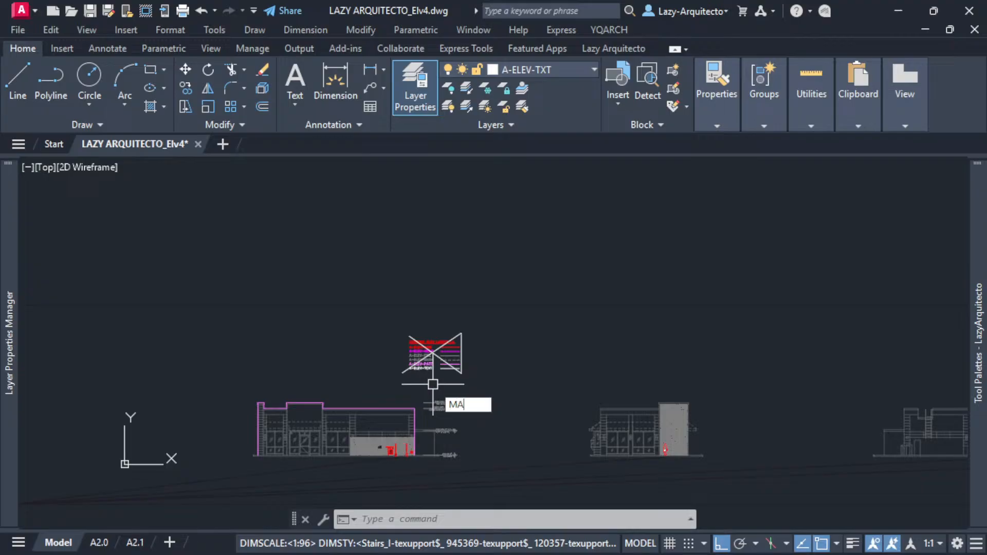
{"action": "key", "text": "Return"}
{"action": "scroll", "coordinate": [432, 383], "scroll_direction": "up", "scroll_amount": 3}
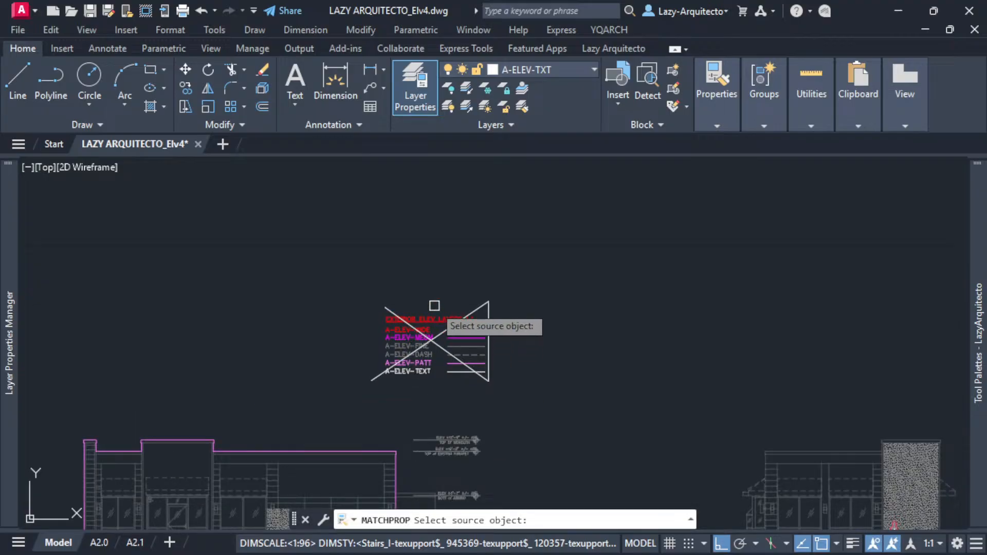
{"action": "left_click", "coordinate": [427, 374]}
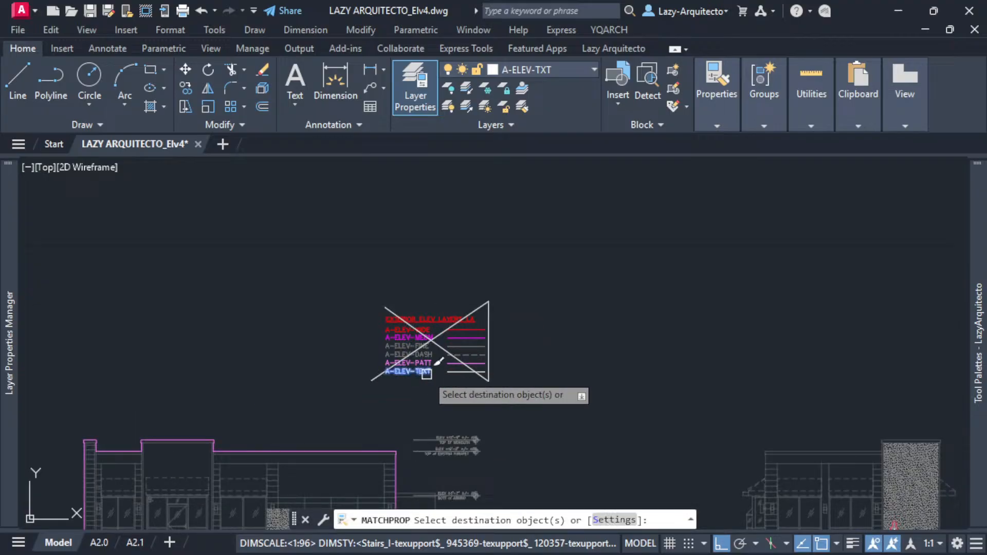
{"action": "middle_click_drag", "start_coordinate": [462, 403], "coordinate": [455, 360]}
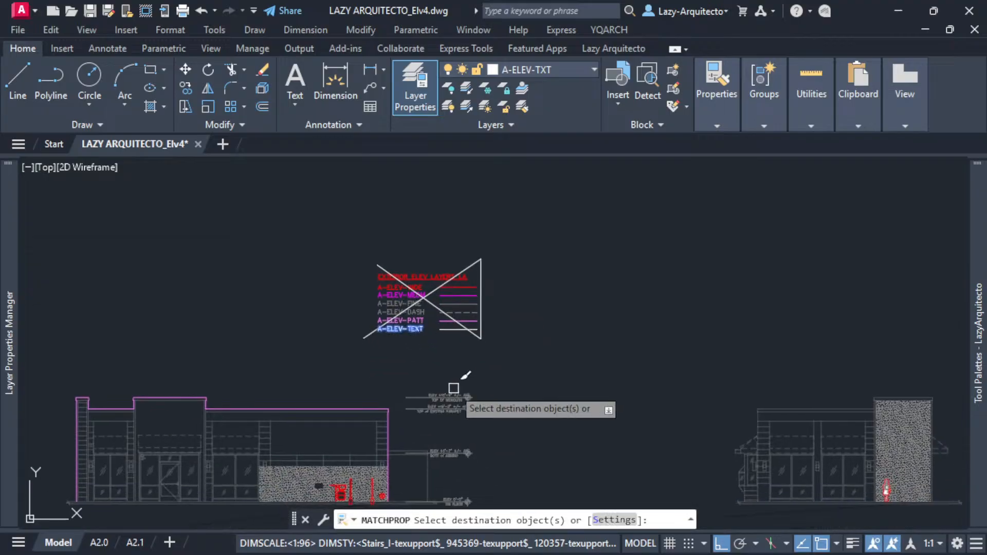
{"action": "middle_click_drag", "start_coordinate": [501, 482], "coordinate": [492, 433]}
{"action": "left_click", "coordinate": [490, 457]}
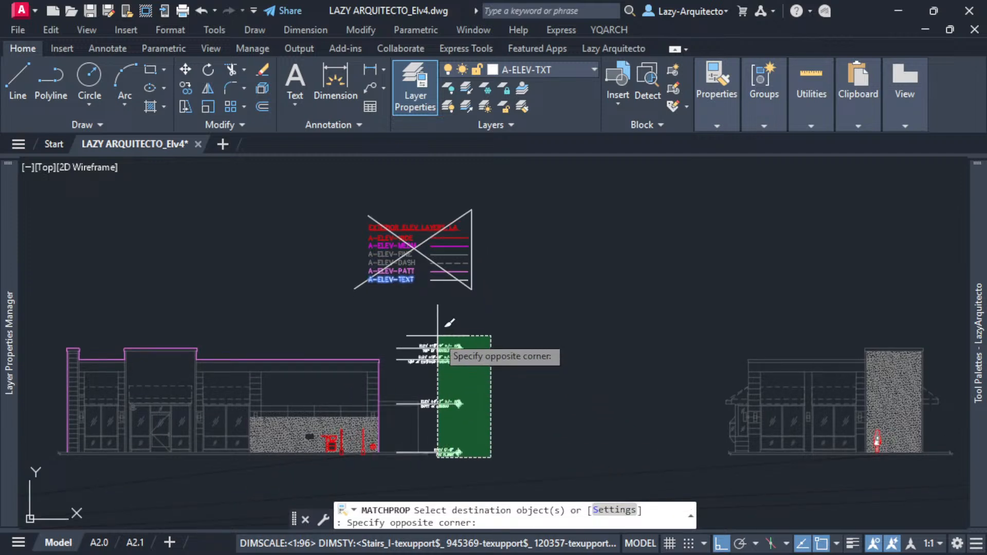
{"action": "left_click", "coordinate": [440, 343]}
{"action": "key", "text": "Return"}
Select entries of the inserted layer list one at a time to check that they are separate objects, then clear the selection.
{"action": "scroll", "coordinate": [443, 340], "scroll_direction": "up", "scroll_amount": 3}
{"action": "mouse_move", "coordinate": [417, 298]}
{"action": "middle_mouse_down"}
{"action": "mouse_move", "coordinate": [441, 335]}
{"action": "mouse_move", "coordinate": [554, 438]}
{"action": "middle_mouse_up"}
{"action": "left_click", "coordinate": [515, 366]}
{"action": "left_click", "coordinate": [507, 340]}
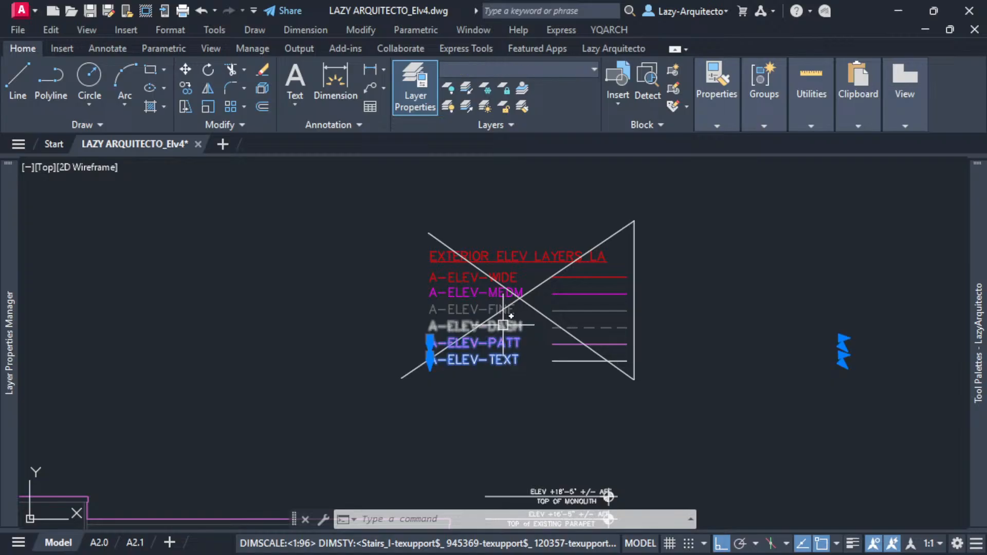
{"action": "key", "text": "Escape"}
{"action": "left_click", "coordinate": [505, 324]}
{"action": "left_click", "coordinate": [485, 308]}
{"action": "key", "text": "Escape"}
{"action": "scroll", "coordinate": [583, 333], "scroll_direction": "down", "scroll_amount": 3}
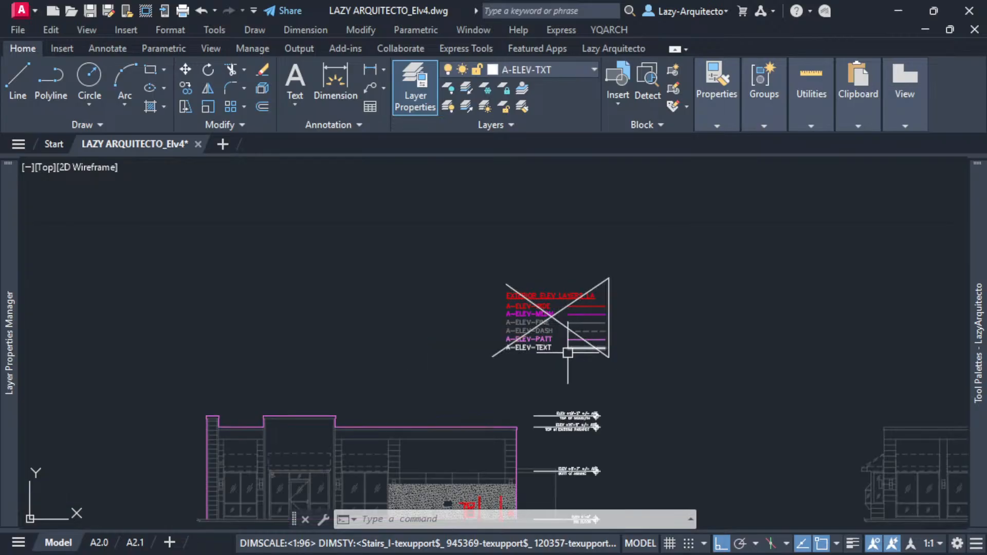
{"action": "mouse_move", "coordinate": [520, 364]}
{"action": "middle_mouse_down"}
{"action": "mouse_move", "coordinate": [544, 308]}
{"action": "mouse_move", "coordinate": [553, 318]}
{"action": "middle_mouse_up"}
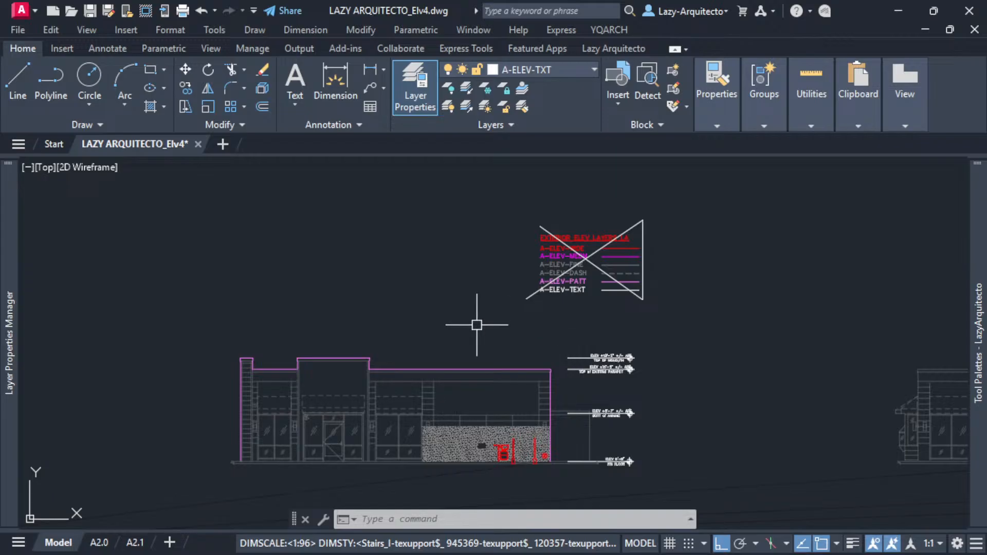
{"action": "mouse_move", "coordinate": [477, 326]}
{"action": "middle_mouse_down"}
{"action": "mouse_move", "coordinate": [463, 337]}
{"action": "mouse_move", "coordinate": [462, 326]}
{"action": "middle_mouse_up"}
{"action": "type", "text": "LAY"}
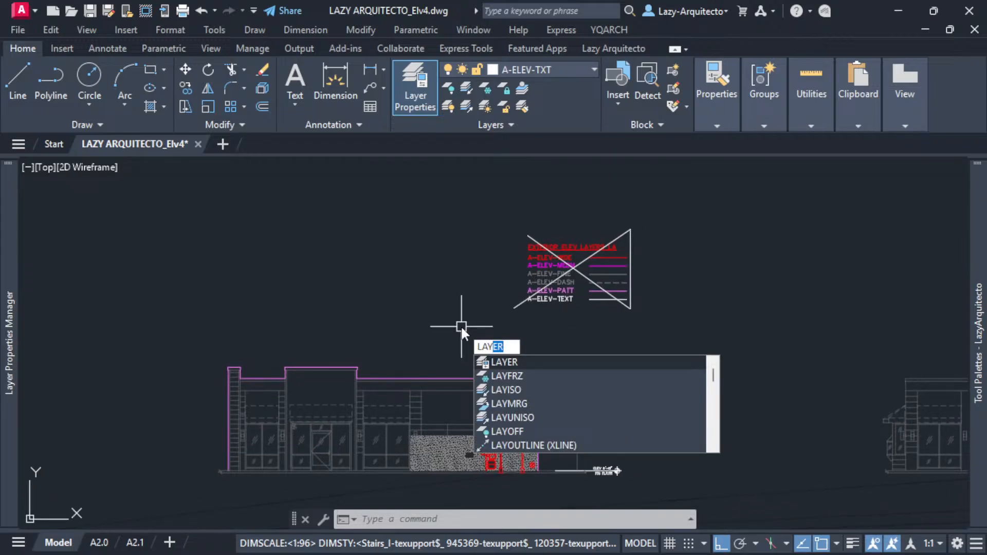
{"action": "type", "text": "M"}
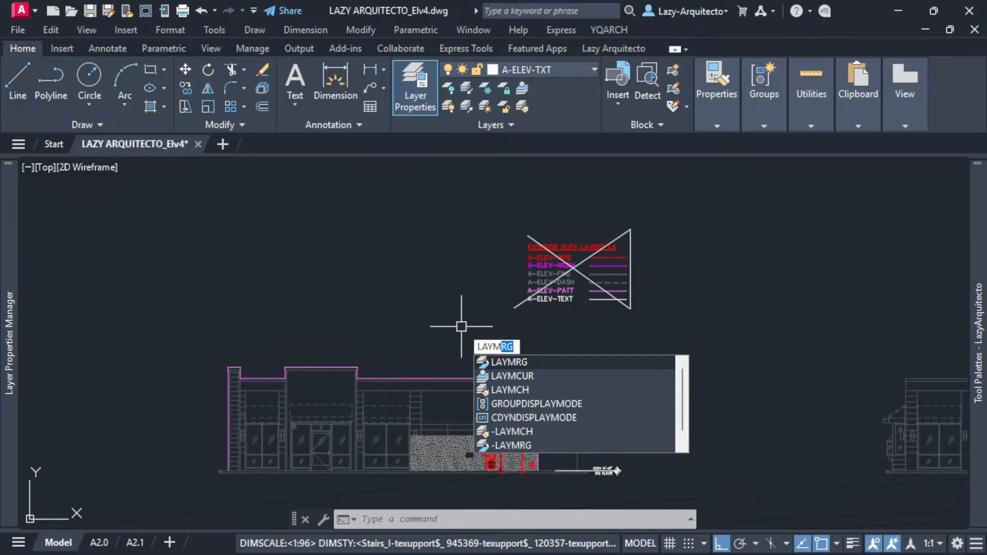
{"action": "key", "text": "Return"}
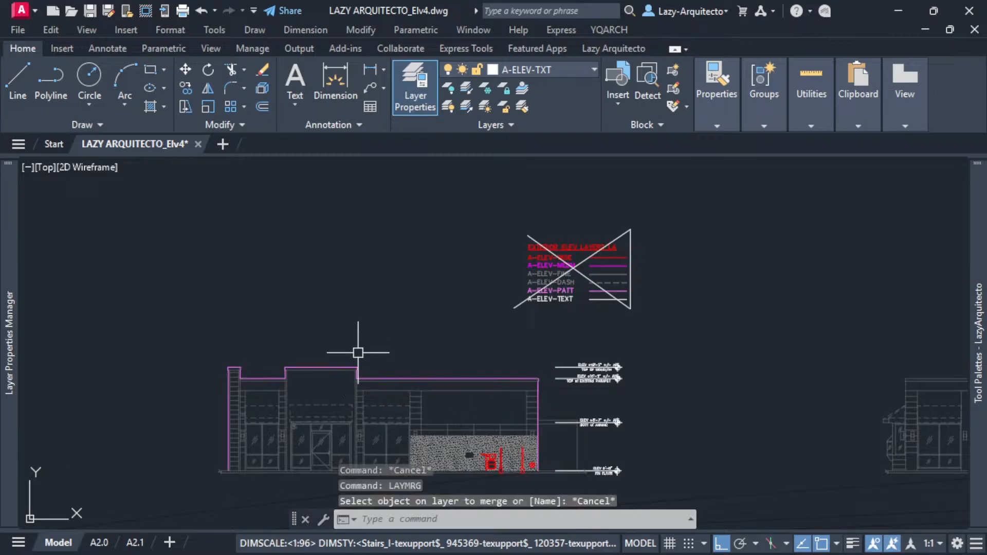
Plot-preview layout A2.0, examine the line weight of the front elevation's outline, and return to model space.
{"action": "left_click", "coordinate": [101, 543]}
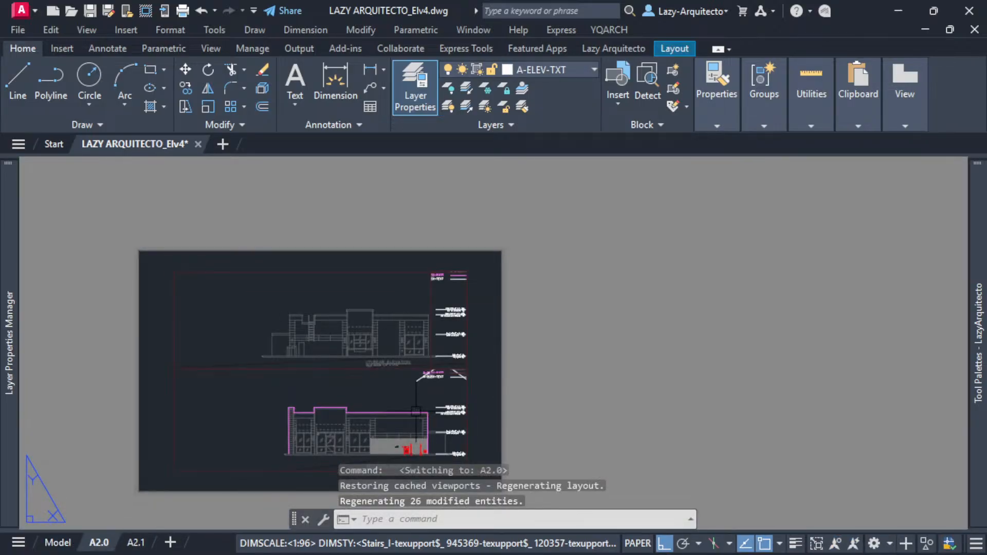
{"action": "type", "text": "pre"}
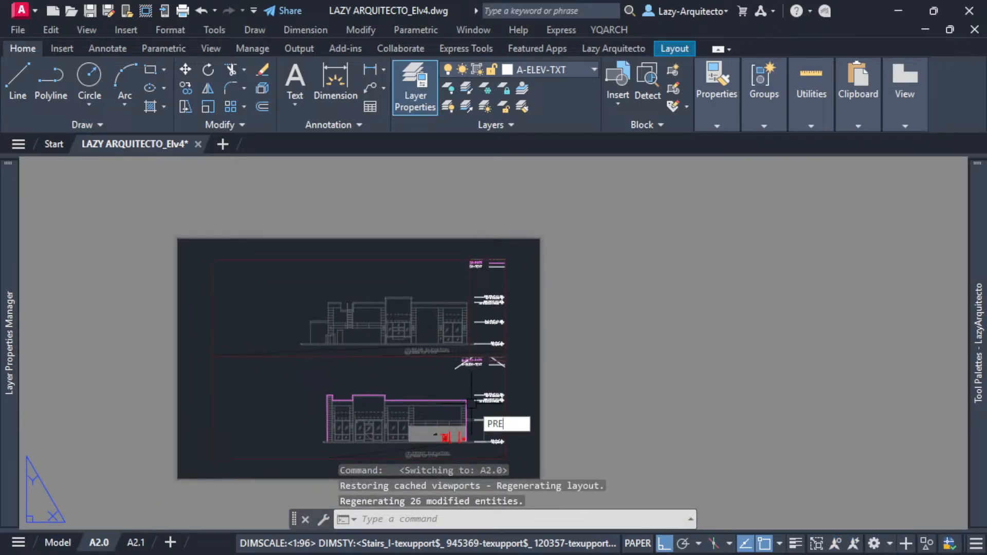
{"action": "key", "text": "Return"}
{"action": "scroll", "coordinate": [506, 395], "scroll_direction": "up", "scroll_amount": 3}
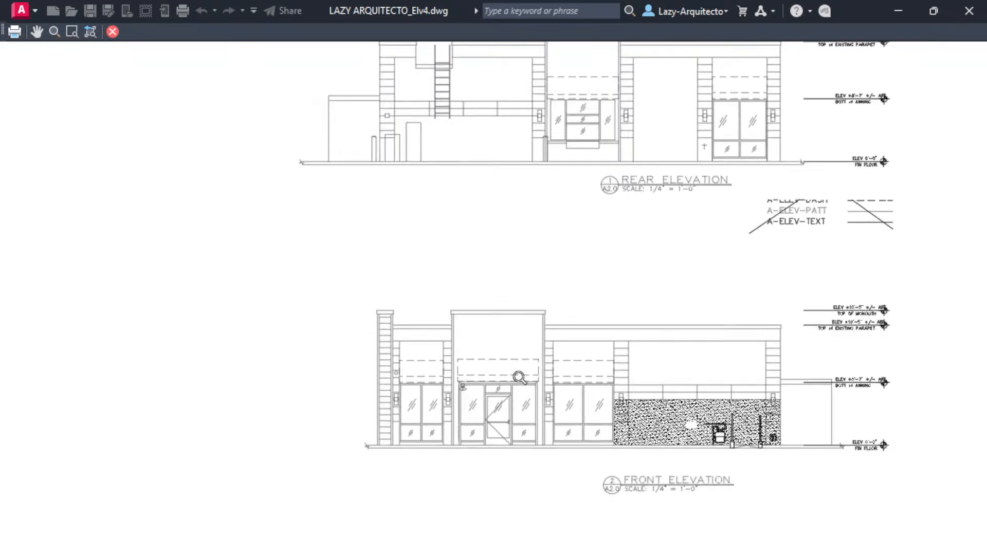
{"action": "scroll", "coordinate": [442, 320], "scroll_direction": "up", "scroll_amount": 6}
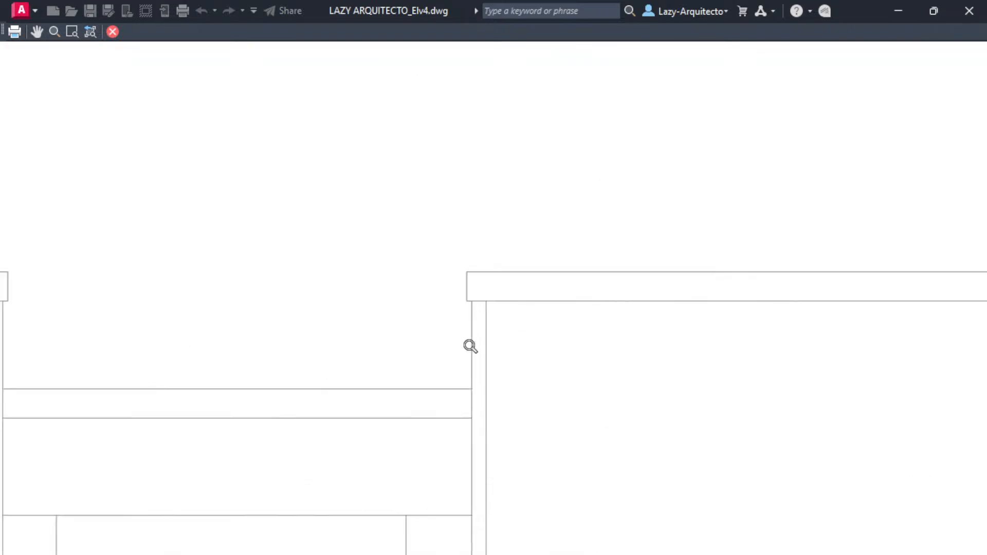
{"action": "scroll", "coordinate": [422, 392], "scroll_direction": "down", "scroll_amount": 8}
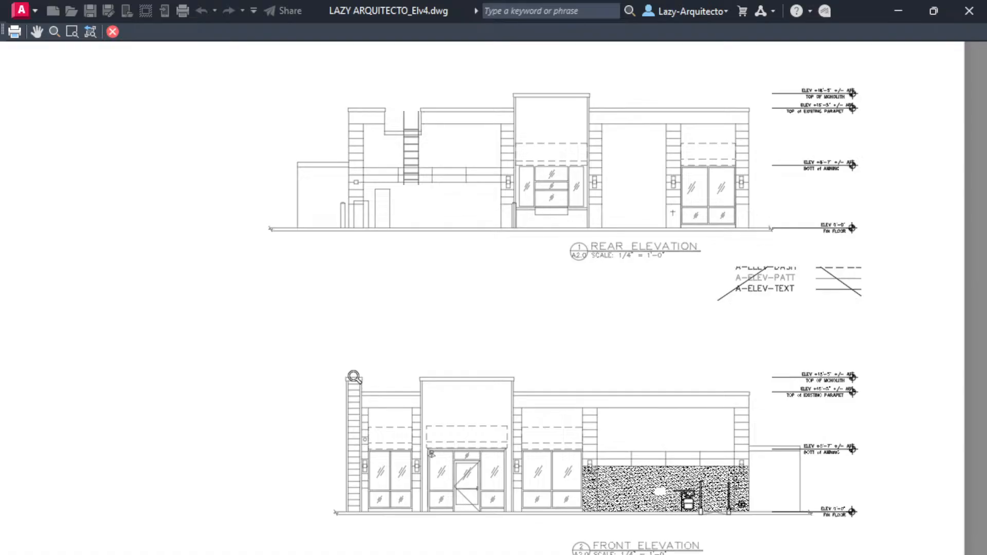
{"action": "key", "text": "Escape"}
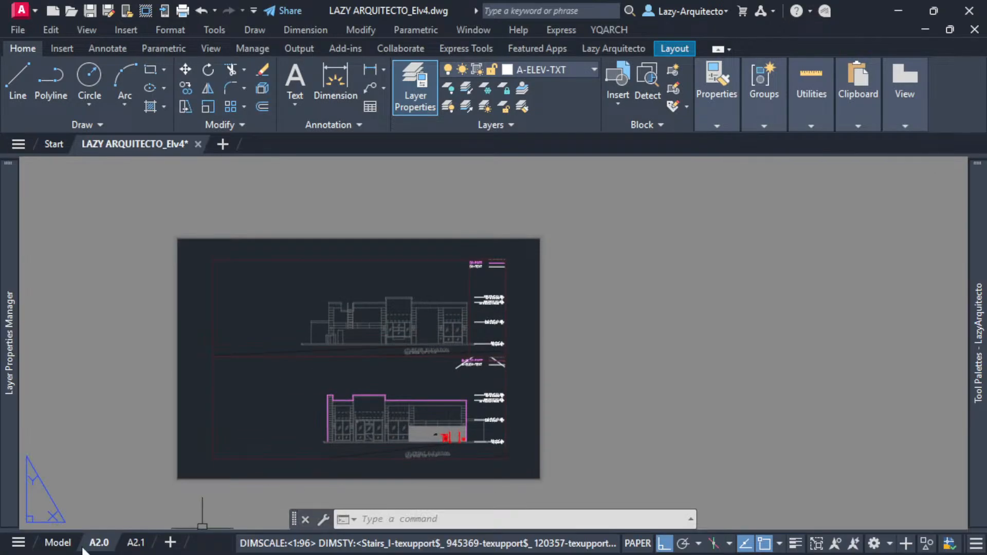
{"action": "left_click", "coordinate": [57, 542]}
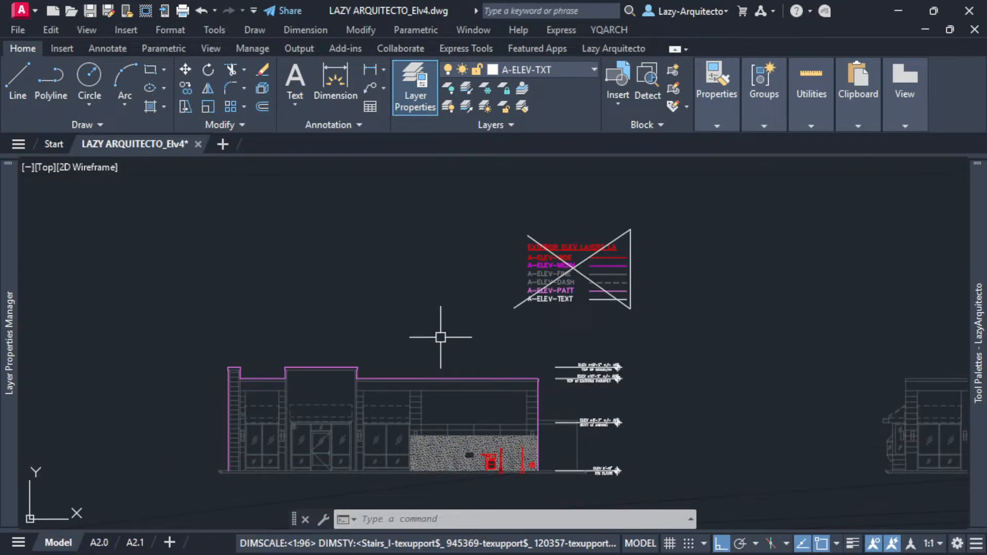
Merge the layer of the front elevation's building outline into A-ELEV-WIDE with LAYMRG, picking the target from the layer list.
{"action": "type", "text": "LAYMRG"}
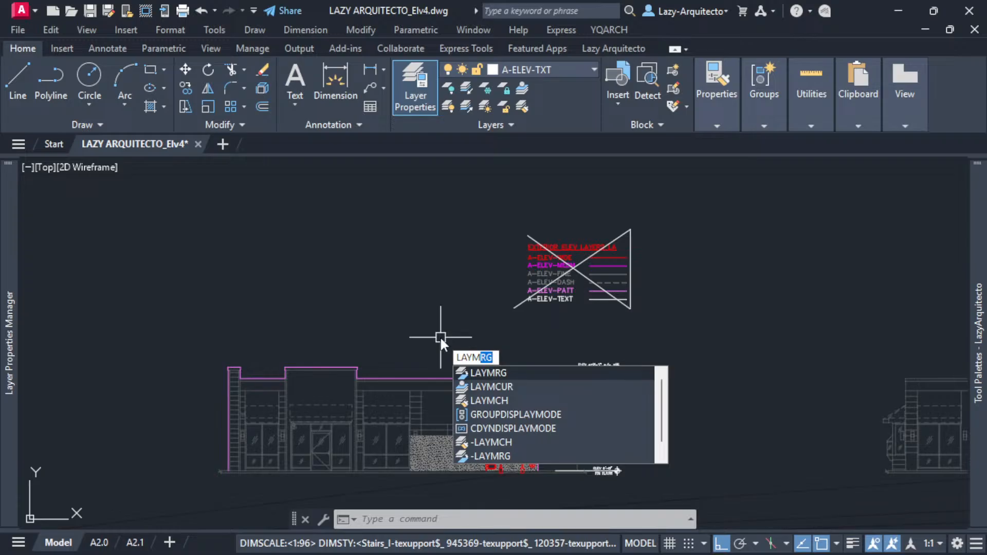
{"action": "key", "text": "Return"}
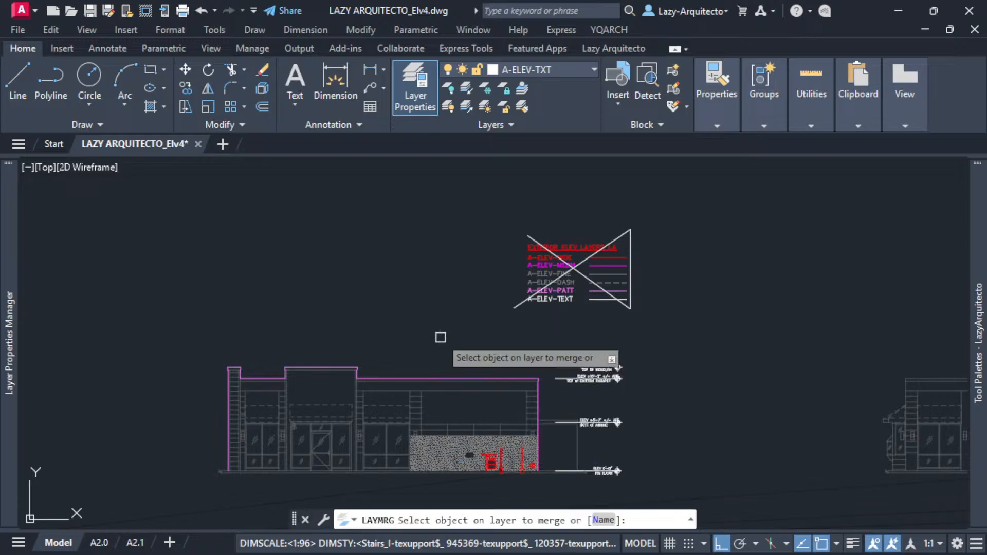
{"action": "left_click", "coordinate": [347, 367]}
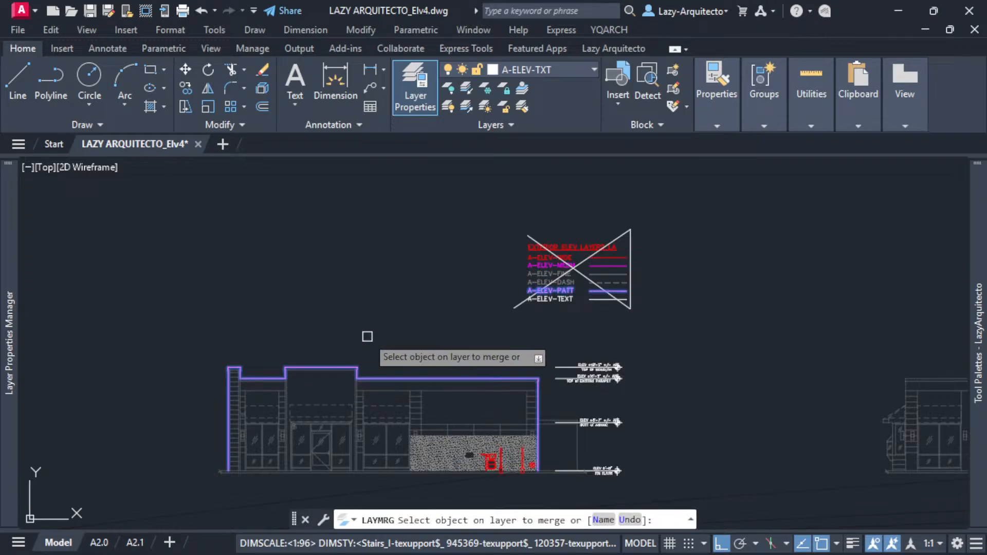
{"action": "key", "text": "Return"}
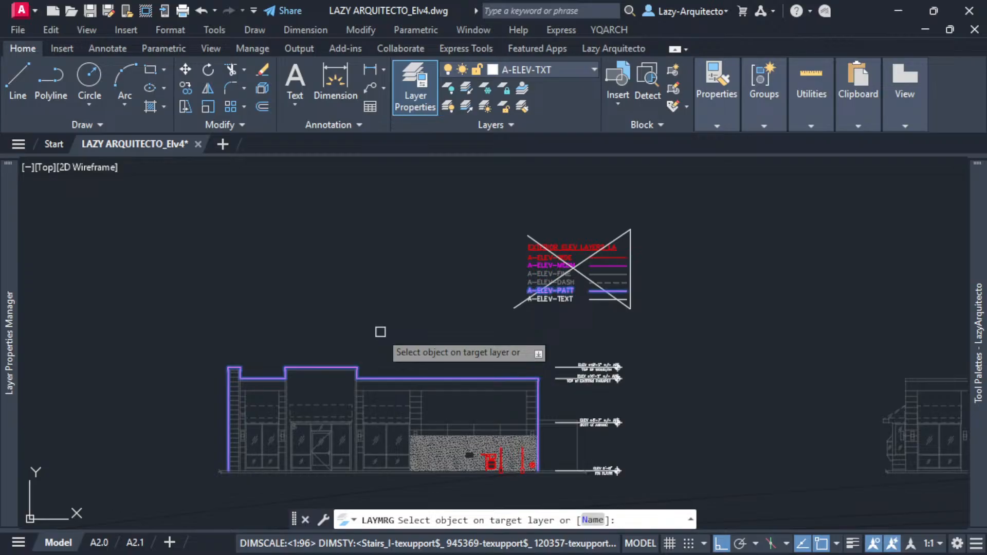
{"action": "scroll", "coordinate": [511, 260], "scroll_direction": "up", "scroll_amount": 6}
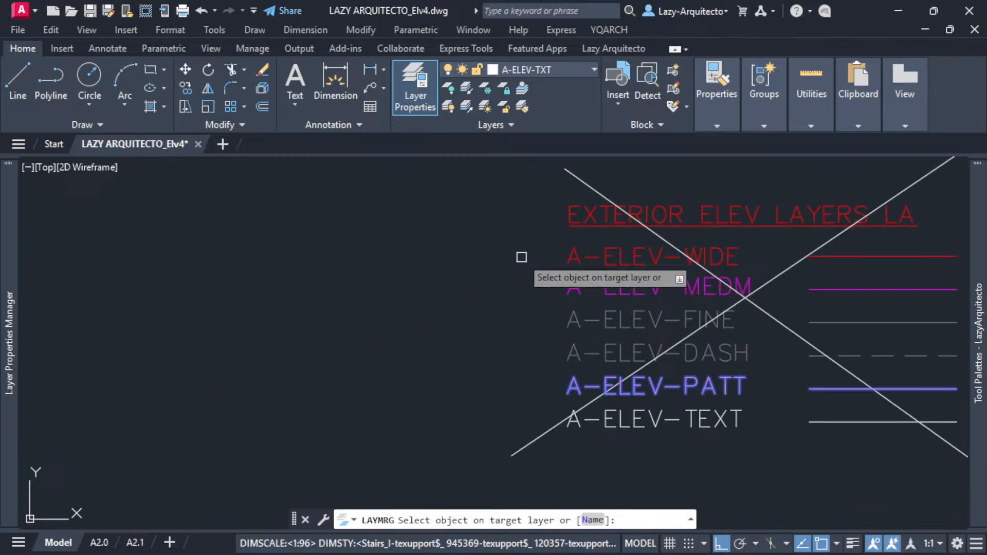
{"action": "left_click", "coordinate": [605, 255]}
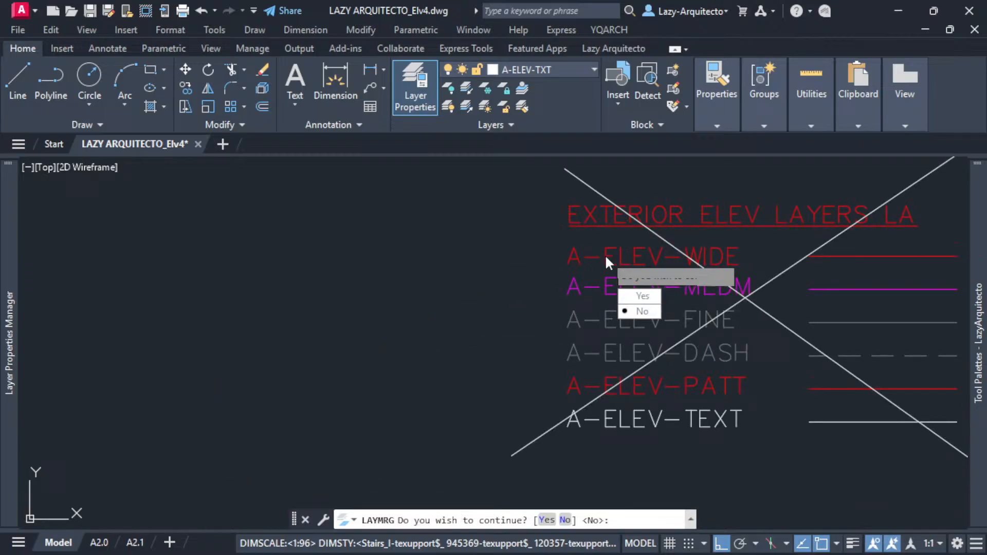
{"action": "left_click", "coordinate": [629, 289]}
{"action": "scroll", "coordinate": [496, 229], "scroll_direction": "down", "scroll_amount": 3}
{"action": "scroll", "coordinate": [496, 230], "scroll_direction": "down", "scroll_amount": 3}
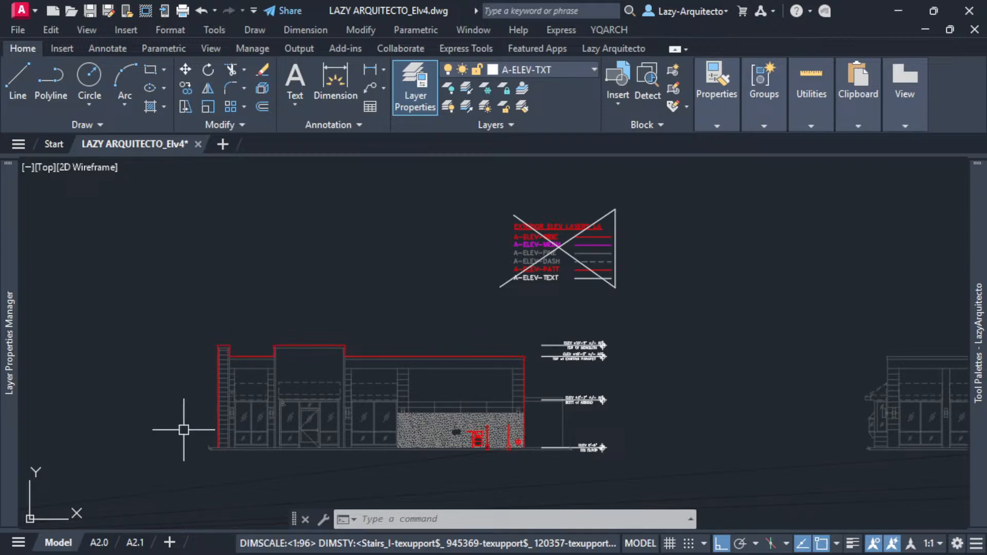
Plot-preview layout A2.0 again to check the front elevation's outline after the layer merge, and return to model space.
{"action": "left_click", "coordinate": [100, 542]}
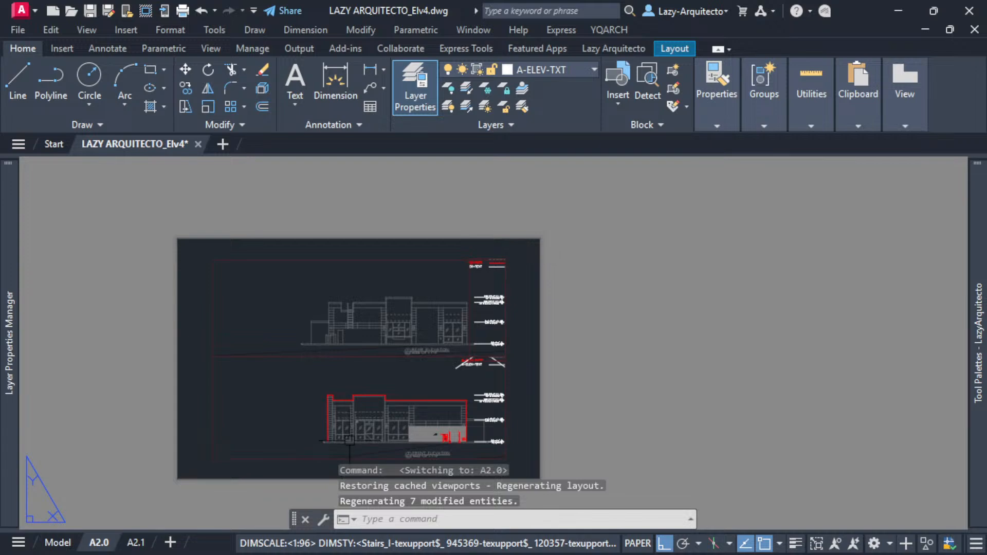
{"action": "type", "text": "PRE"}
{"action": "key", "text": "Return"}
{"action": "scroll", "coordinate": [477, 405], "scroll_direction": "up", "scroll_amount": 3}
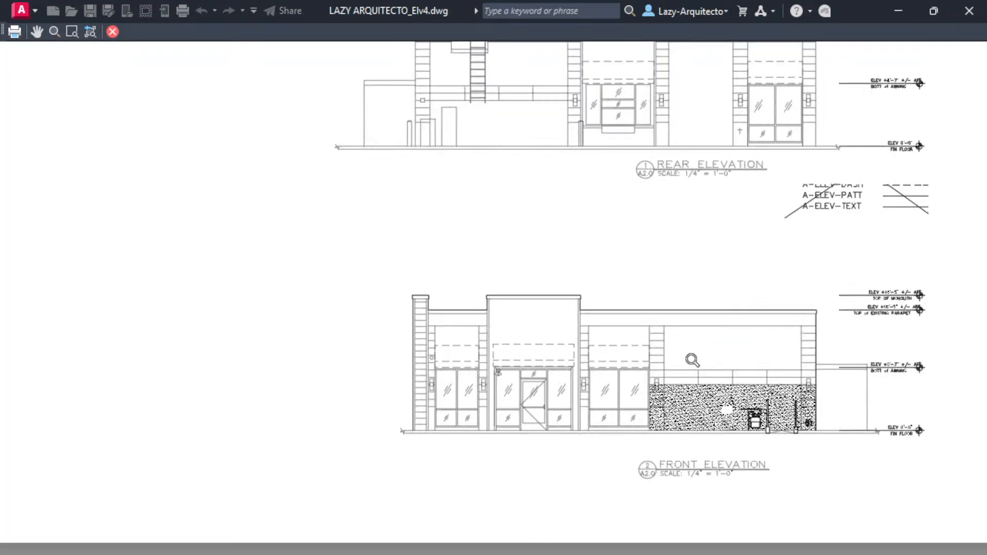
{"action": "scroll", "coordinate": [692, 358], "scroll_direction": "up", "scroll_amount": 3}
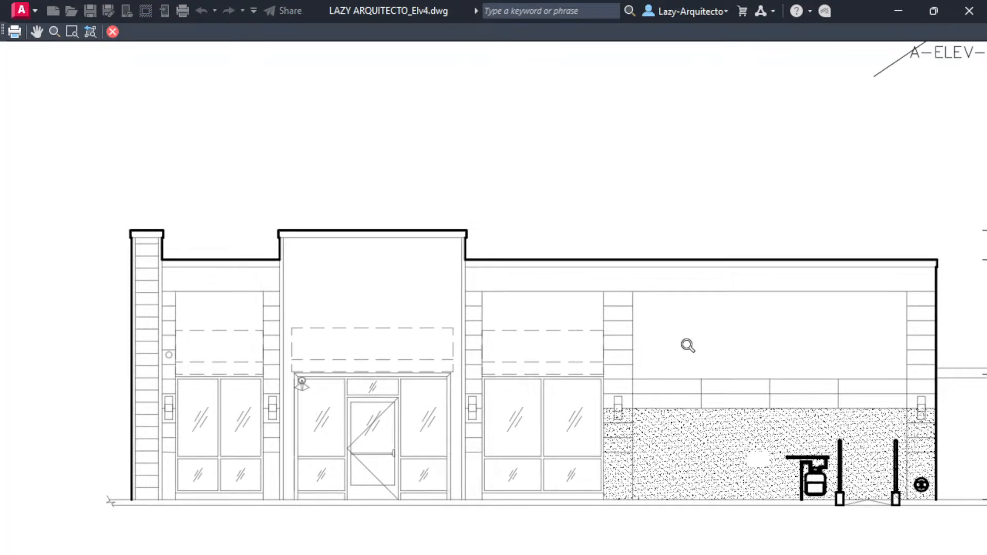
{"action": "middle_click_drag", "start_coordinate": [688, 345], "coordinate": [663, 342]}
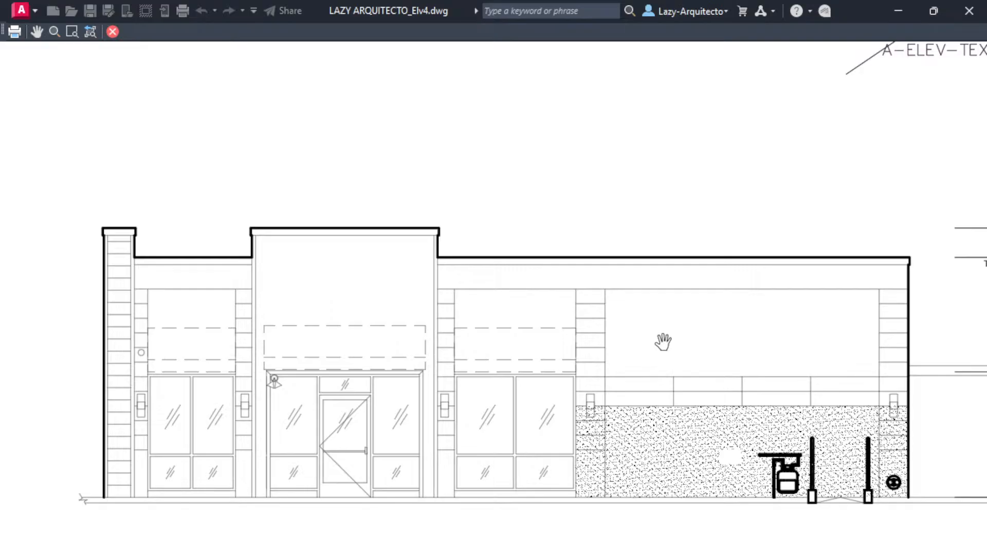
{"action": "key", "text": "Escape"}
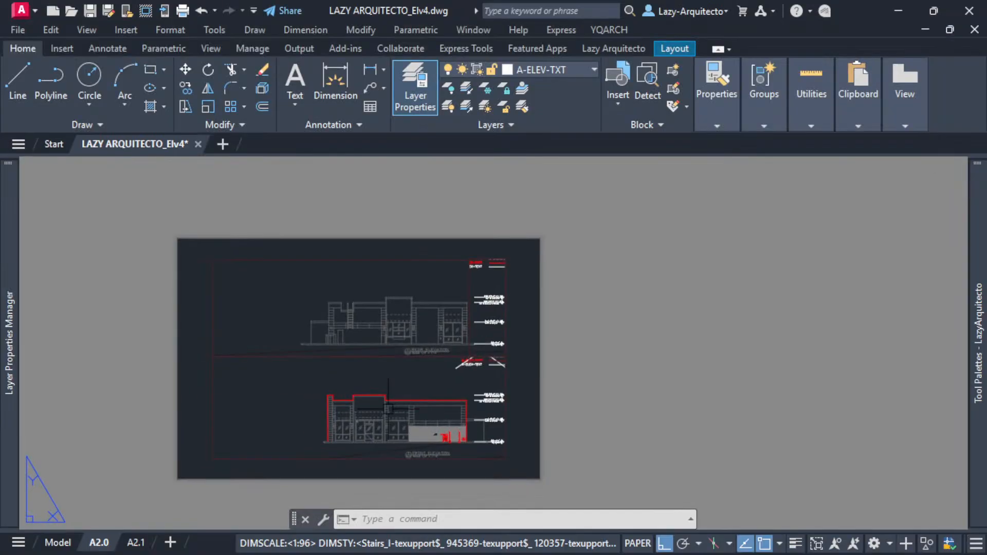
{"action": "left_click", "coordinate": [56, 543]}
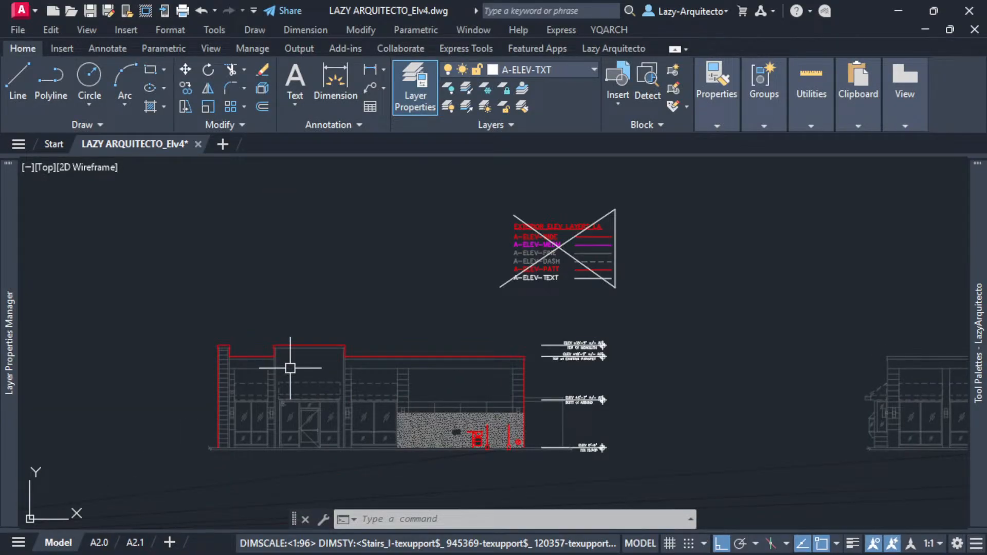
{"action": "scroll", "coordinate": [288, 365], "scroll_direction": "down", "scroll_amount": 4}
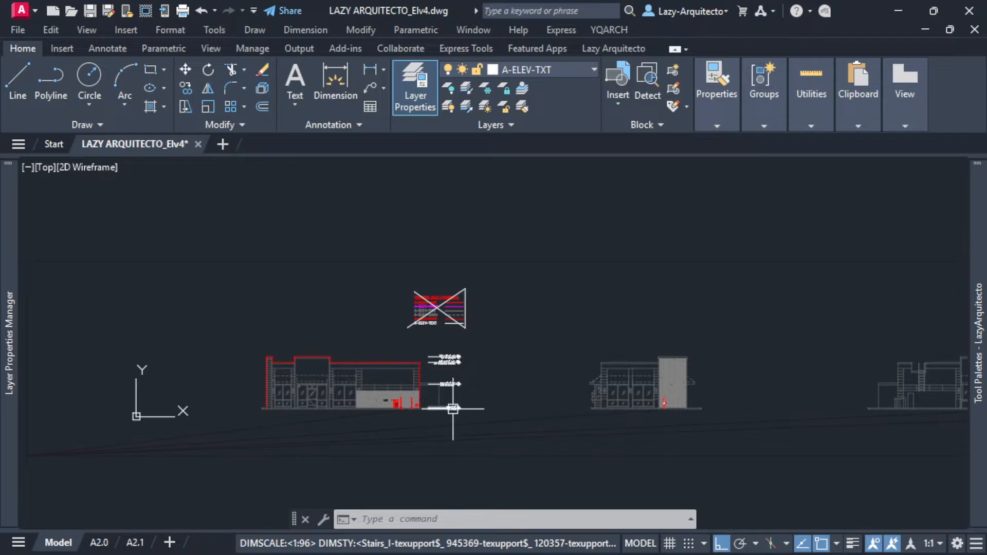